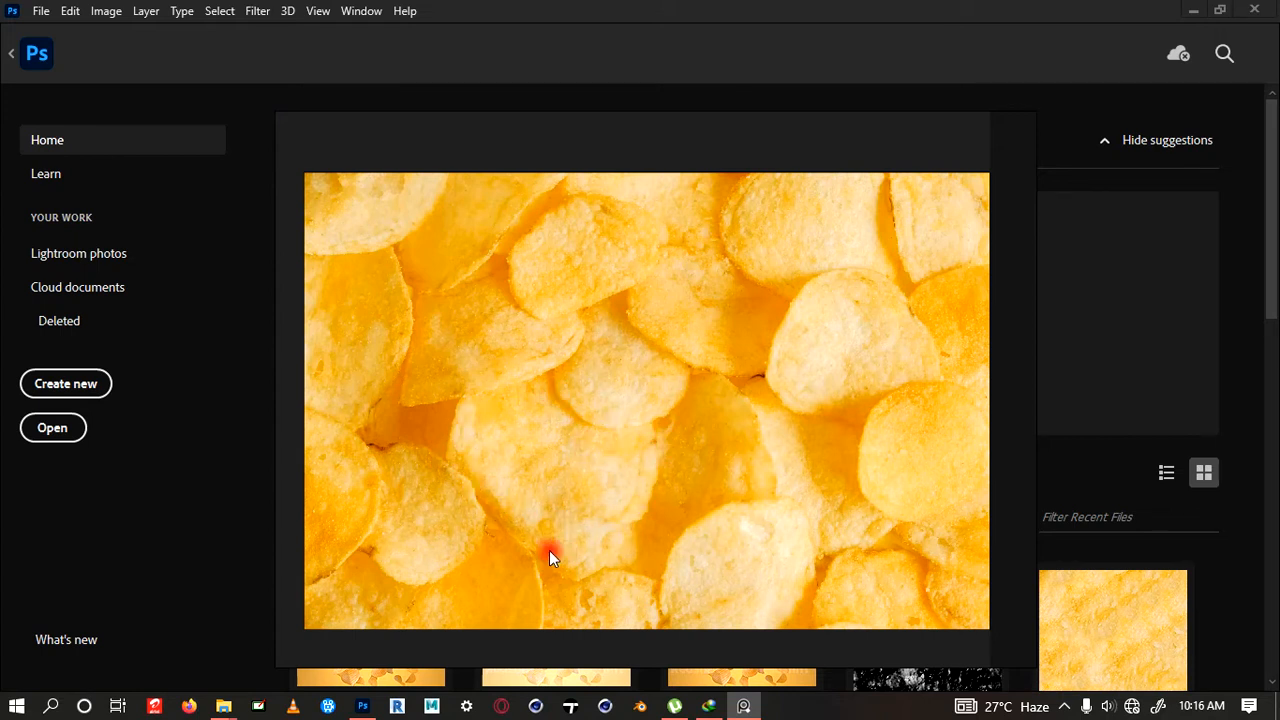
# Look over the potato chips photo on the reference board and move the board's window out of the way
pyautogui.scroll(-2, 662, 449)
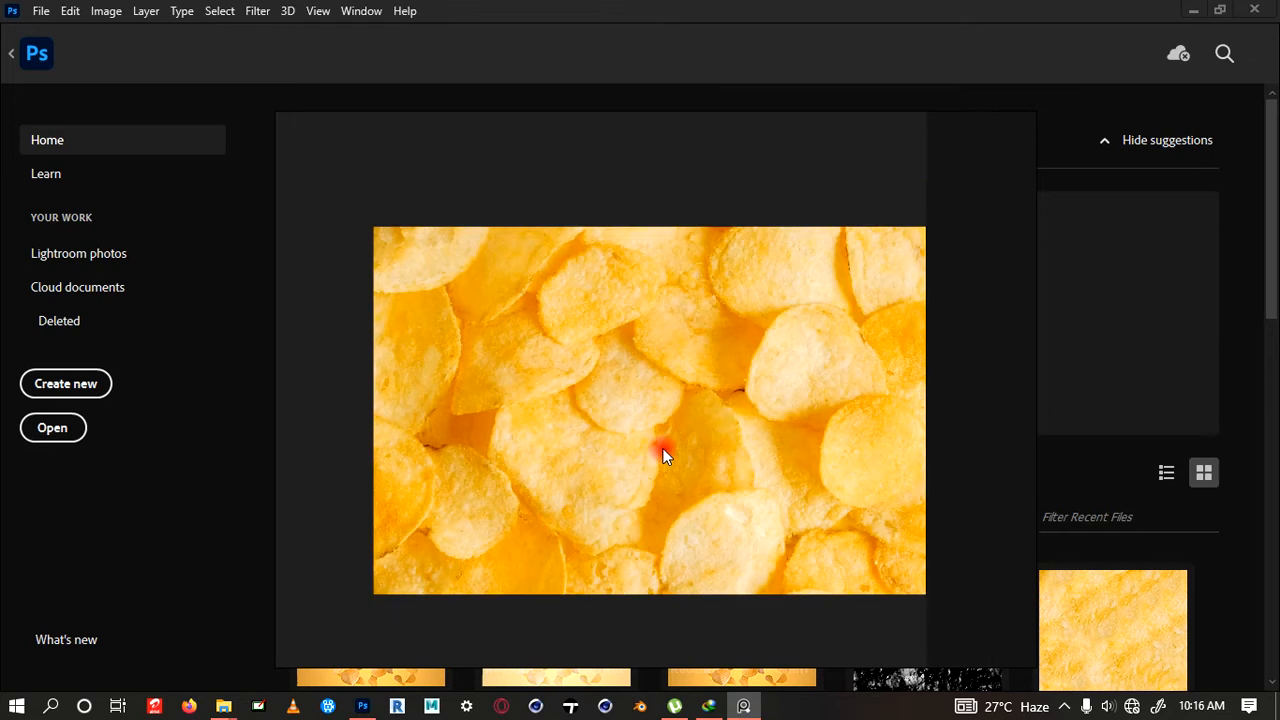
pyautogui.scroll(1, 631, 464)
pyautogui.scroll(-2, 631, 464)
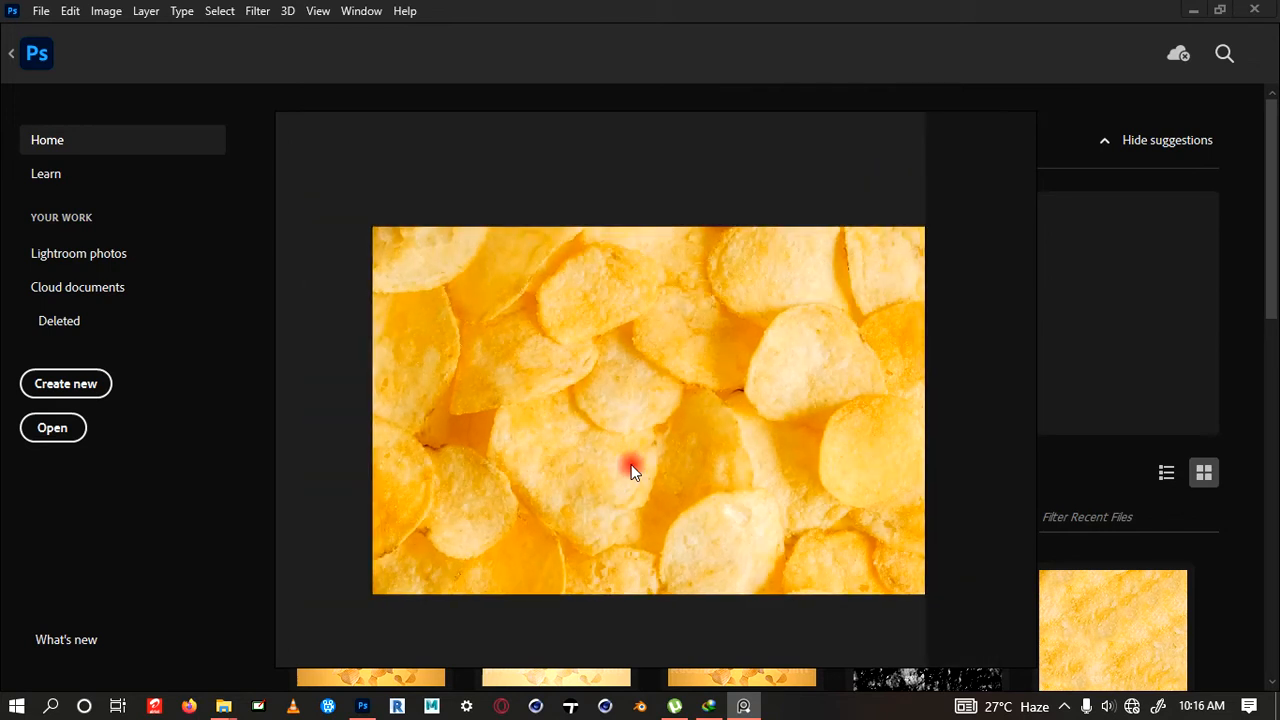
pyautogui.scroll(-5, 631, 464)
pyautogui.scroll(2, 471, 464)
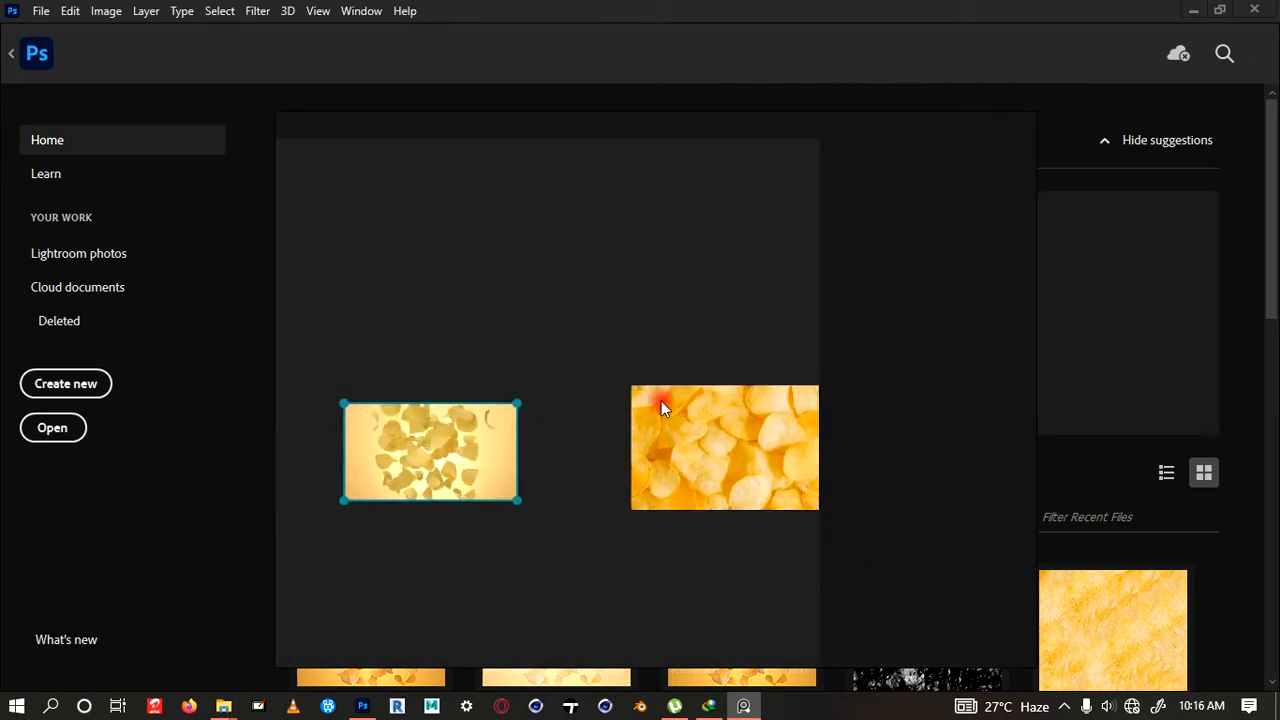
pyautogui.moveTo(526, 130); pyautogui.dragTo(1279, 160)
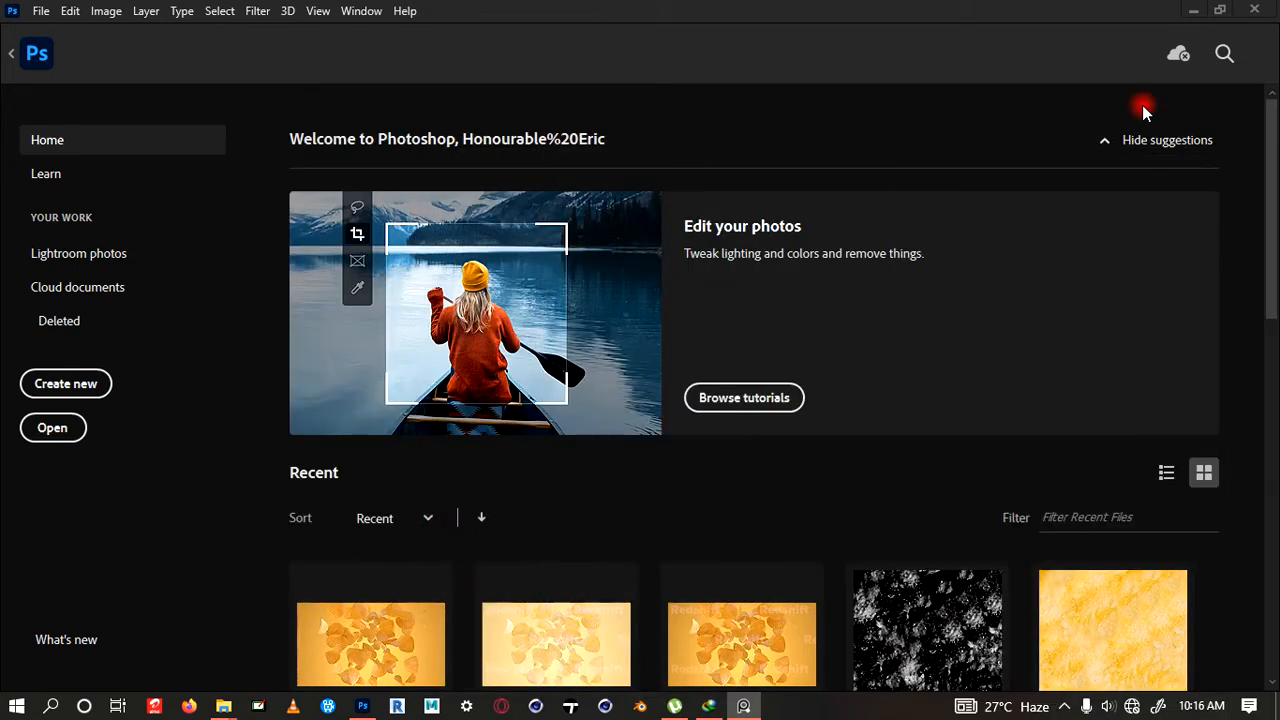
# Create a new 2048 x 2048 pixel document at 300 pixels/inch in RGB Color with a white background
pyautogui.click(85, 396)
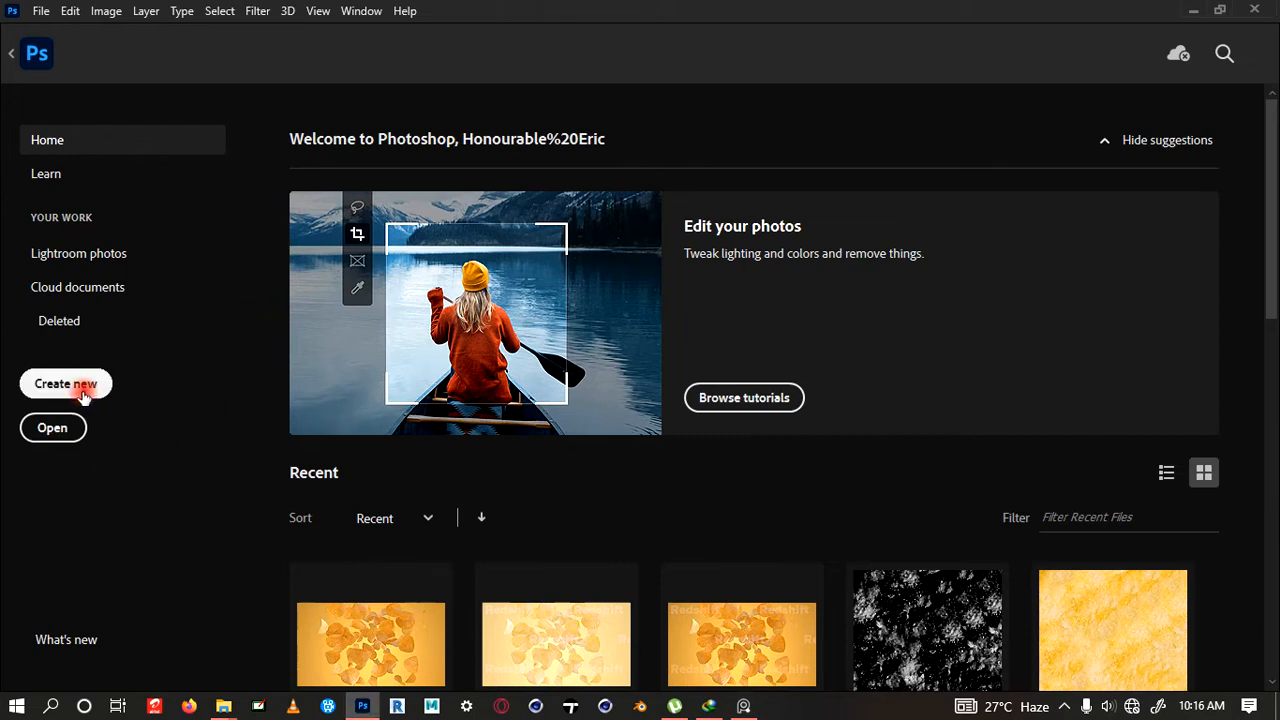
pyautogui.click(83, 395)
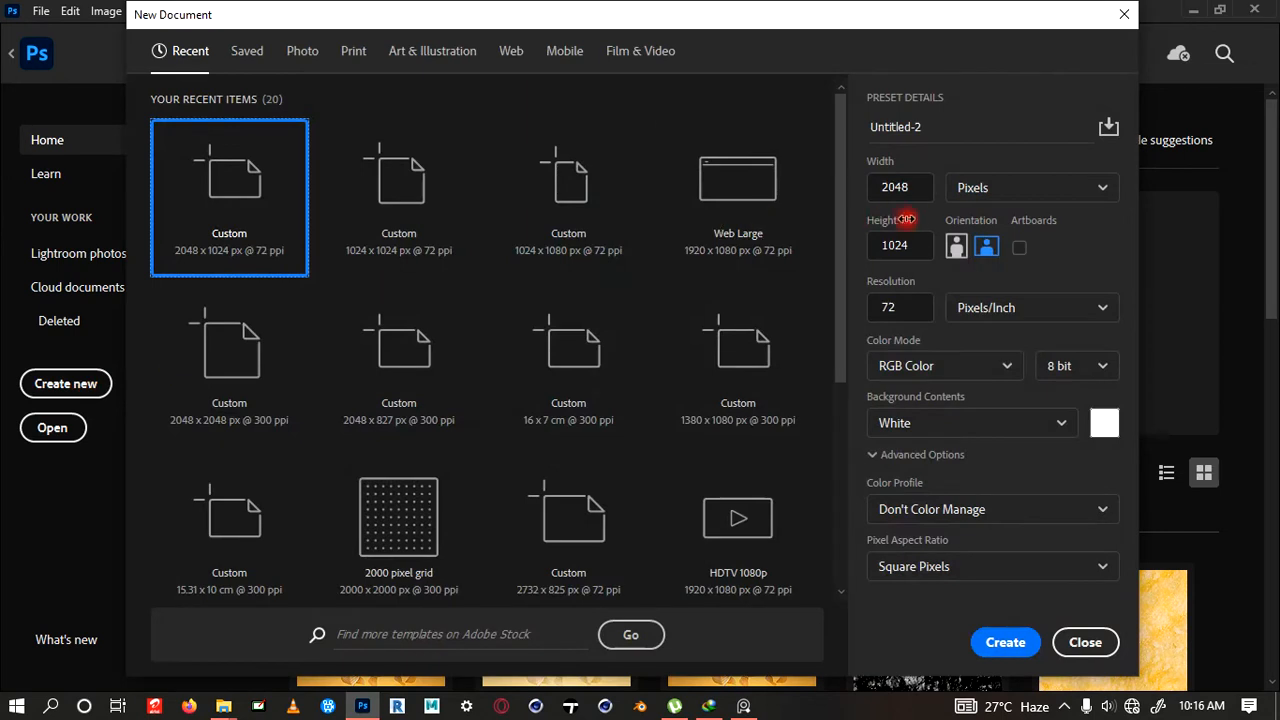
pyautogui.click(915, 248)
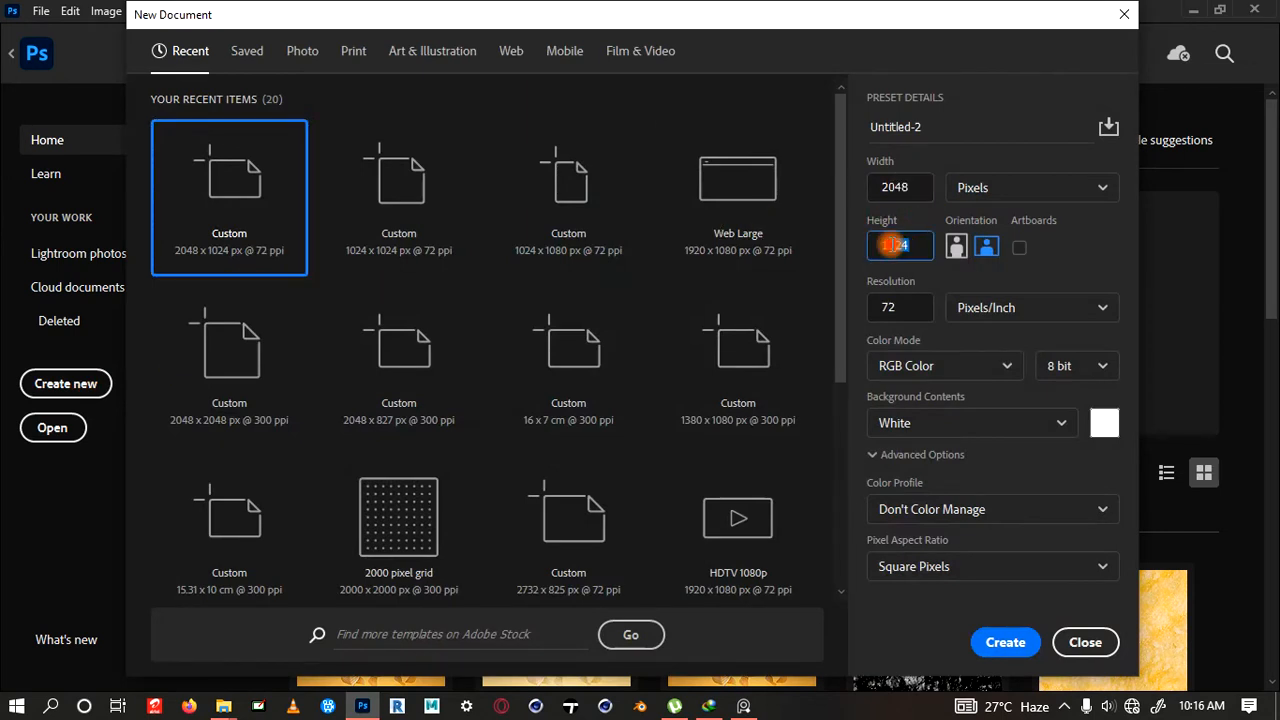
pyautogui.write('2048')
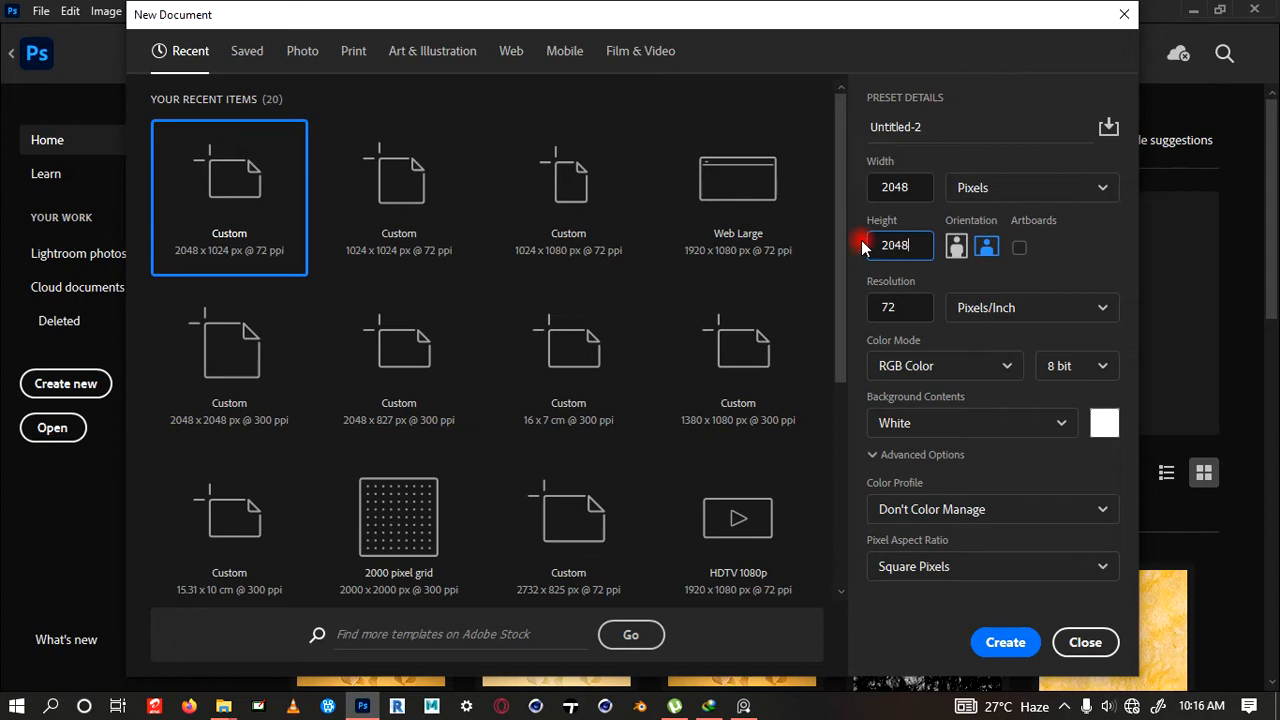
pyautogui.moveTo(915, 302); pyautogui.dragTo(867, 300)
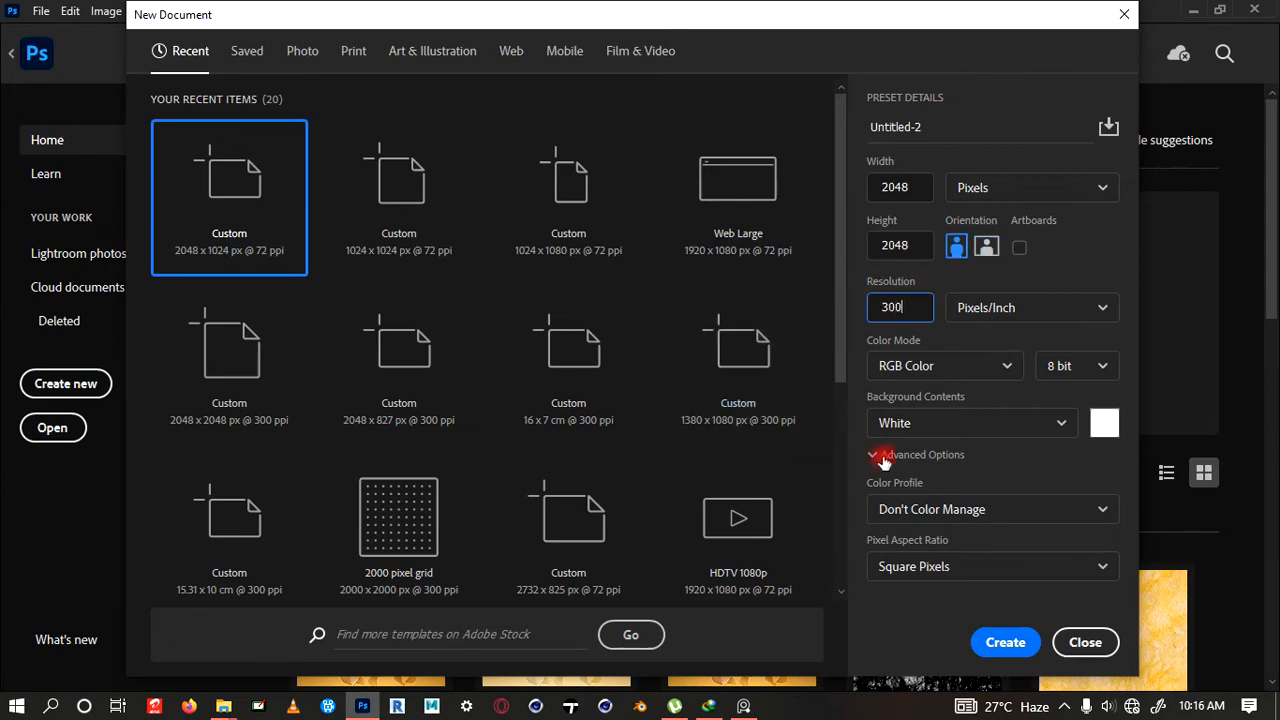
pyautogui.click(1000, 641)
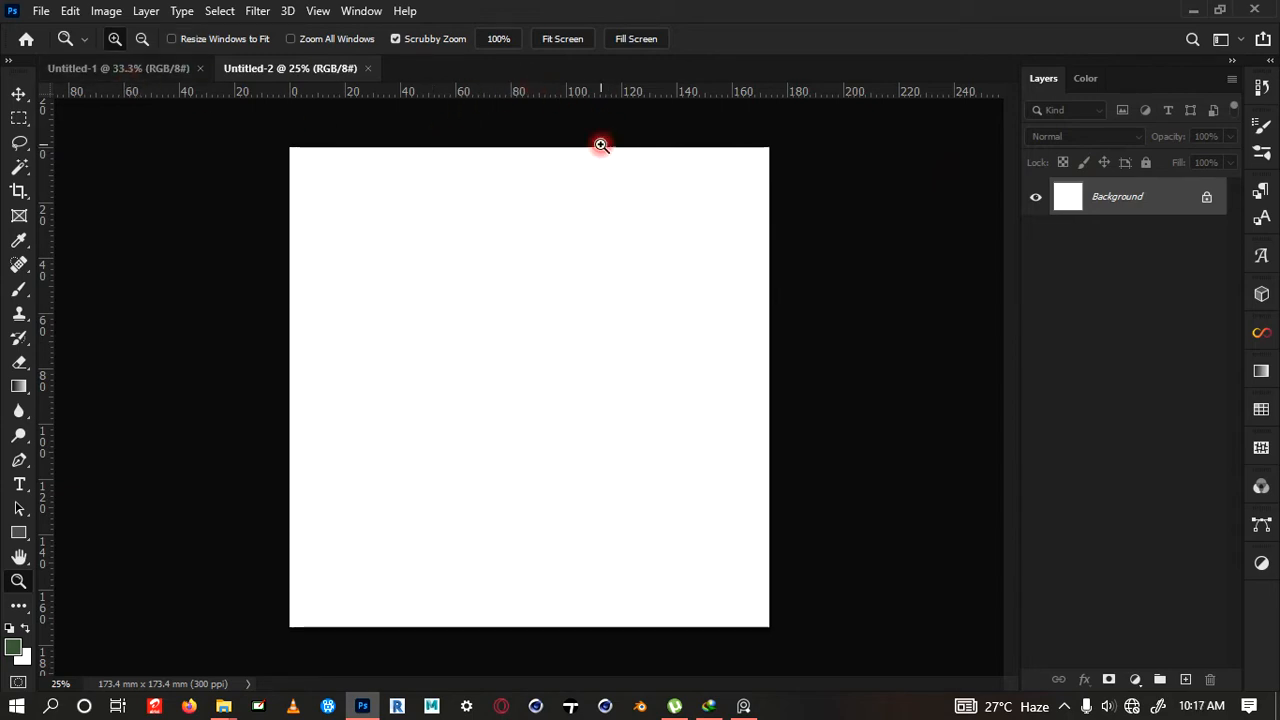
# Place the potato chips photo from the reference board into the document and scale it to about 112% to cover the canvas
pyautogui.hotkey('alt', 'Tab')
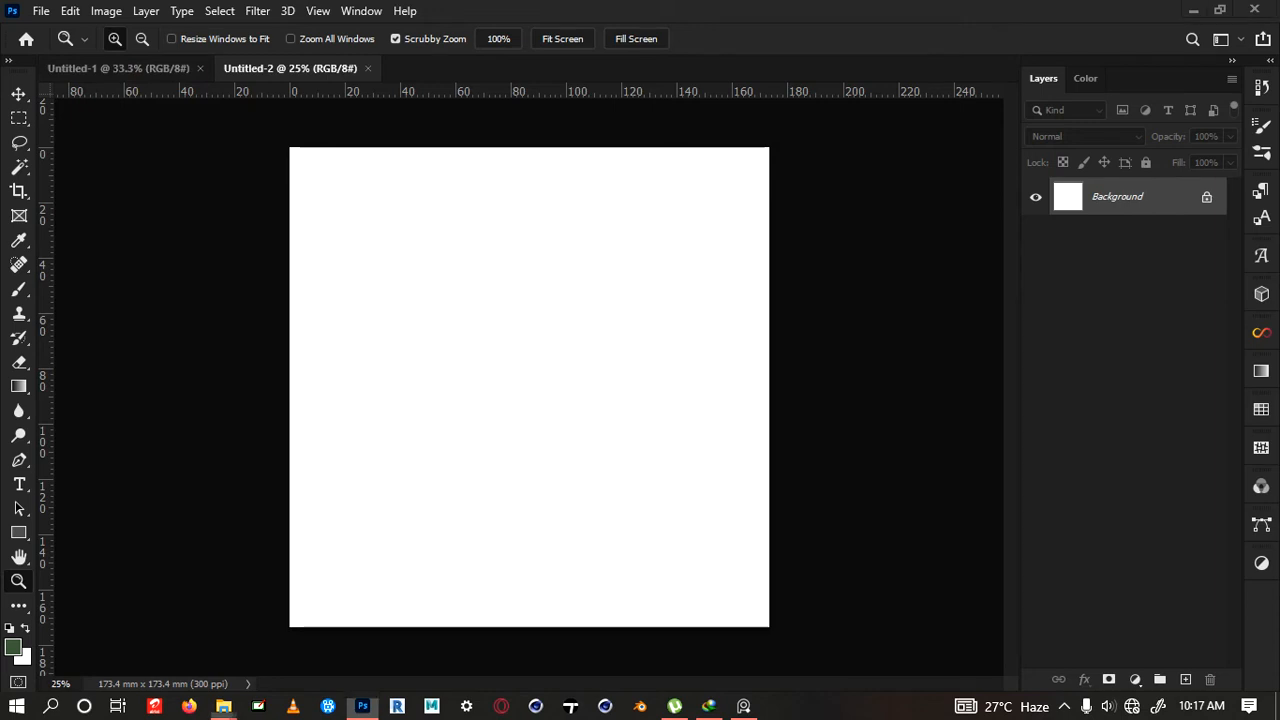
pyautogui.hotkey('alt', 'Tab')
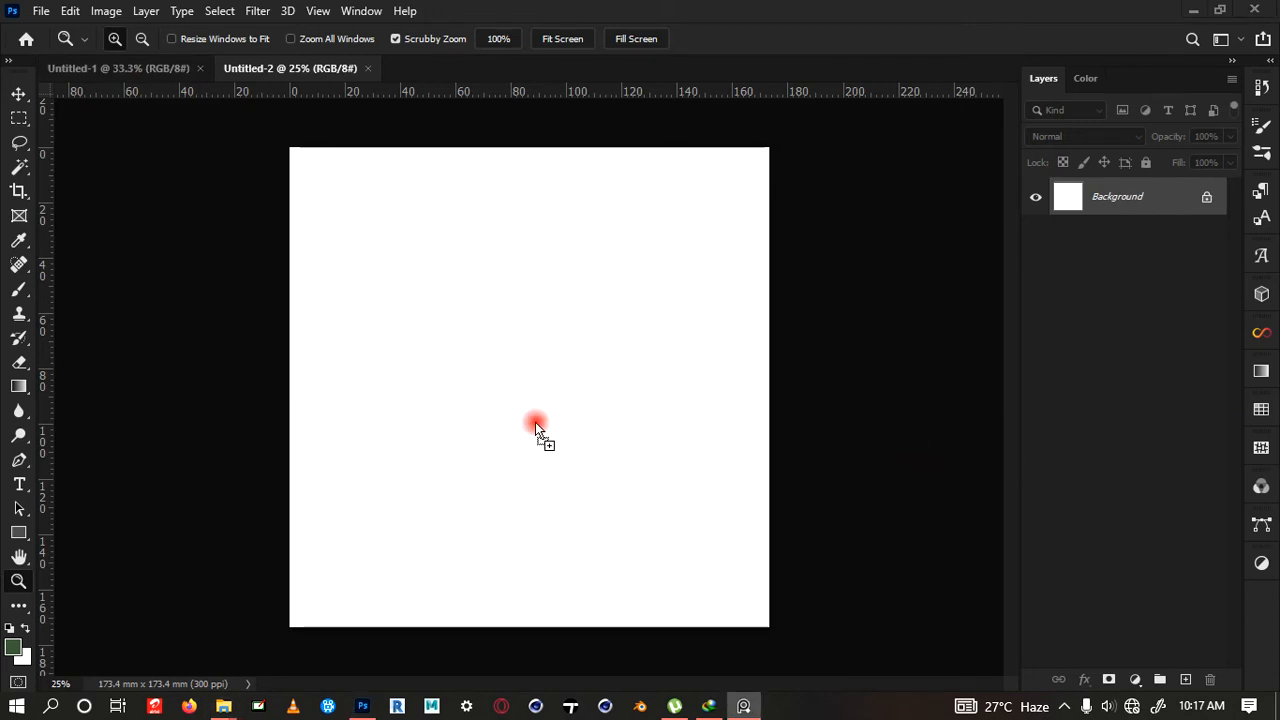
pyautogui.moveTo(536, 423); pyautogui.dragTo(535, 423)
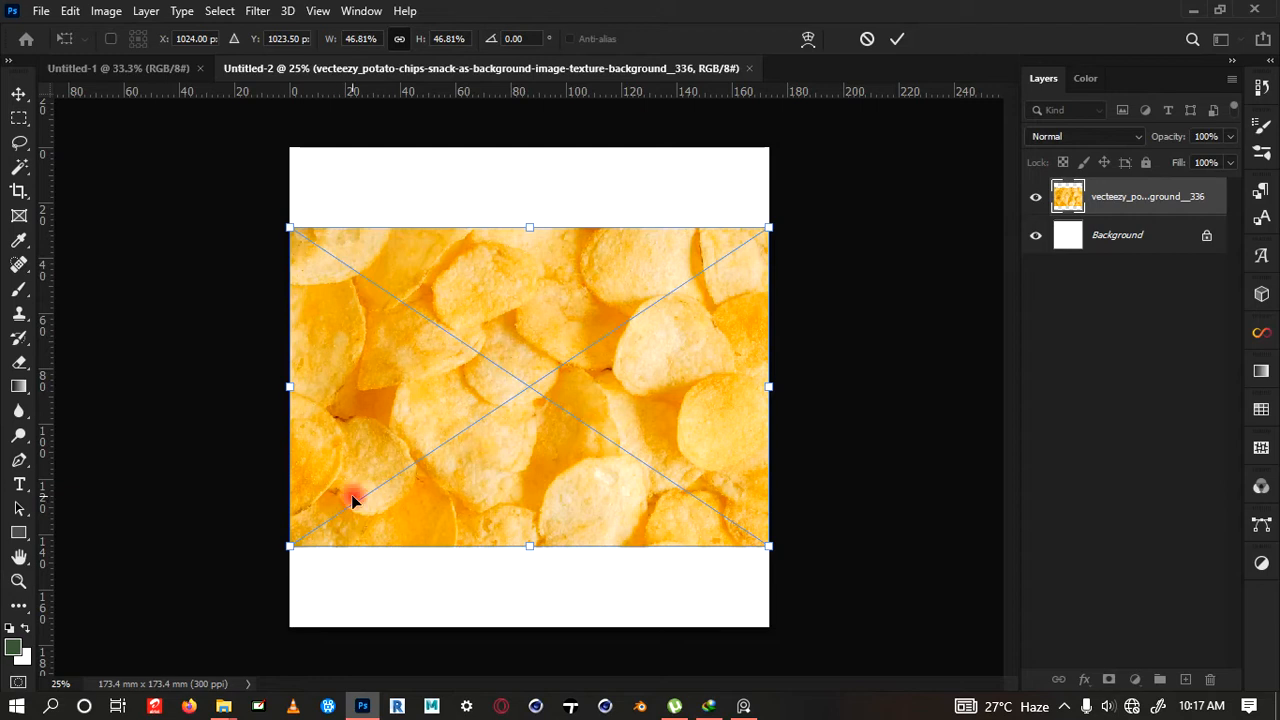
pyautogui.moveTo(770, 232); pyautogui.dragTo(1200, 40)
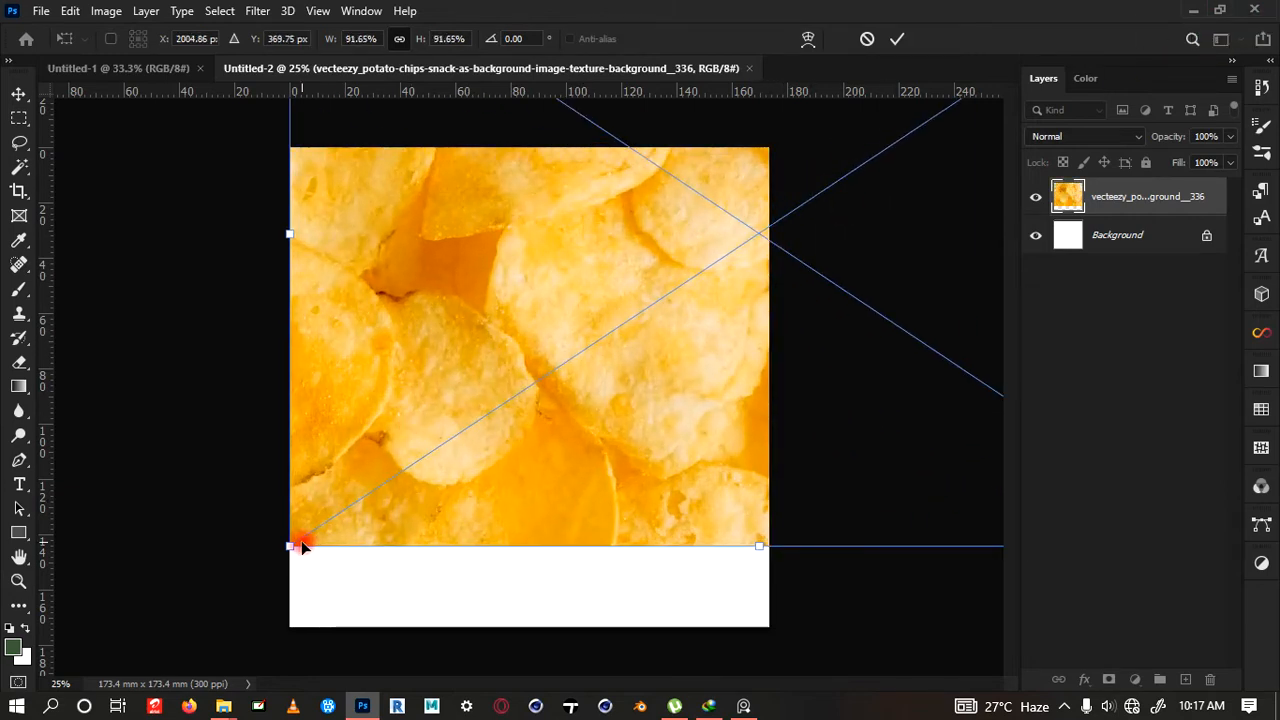
pyautogui.moveTo(294, 543); pyautogui.dragTo(40, 634)
pyautogui.moveTo(405, 415); pyautogui.dragTo(464, 469)
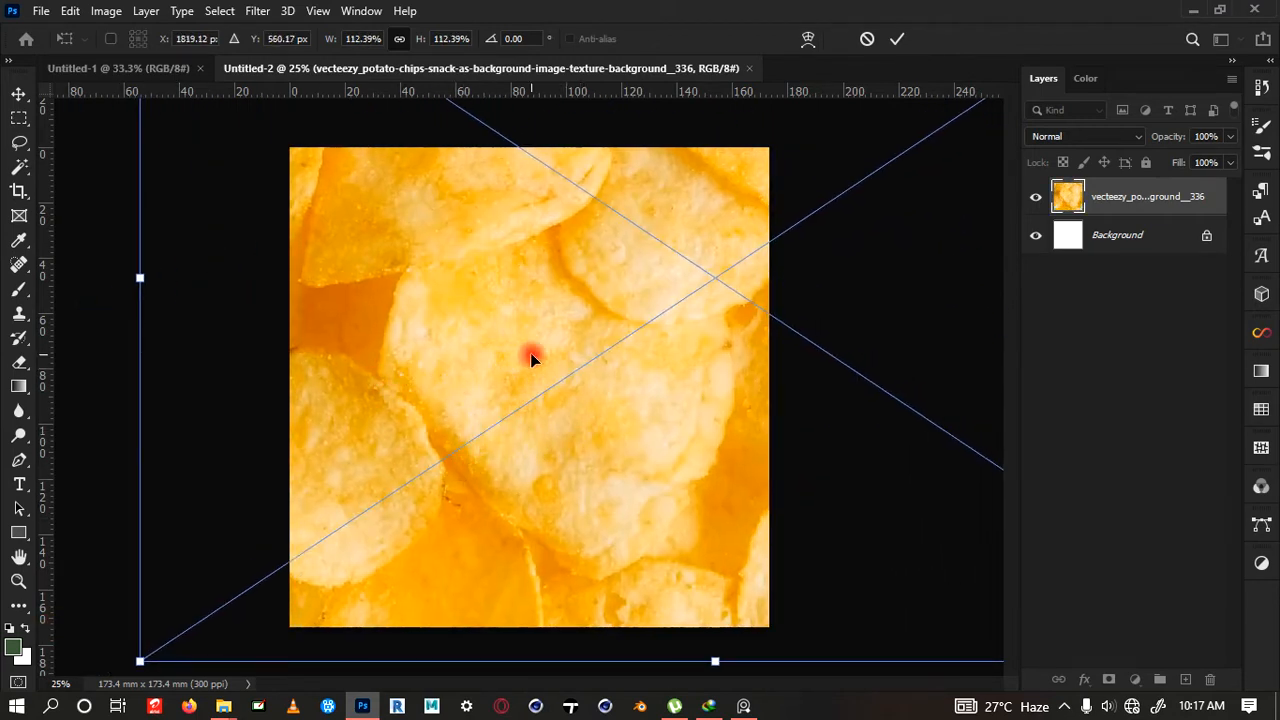
pyautogui.click(897, 38)
# Enlarge the chips photo to about 154% and reposition it so the largest chip's surface fills most of the canvas
pyautogui.press('z')
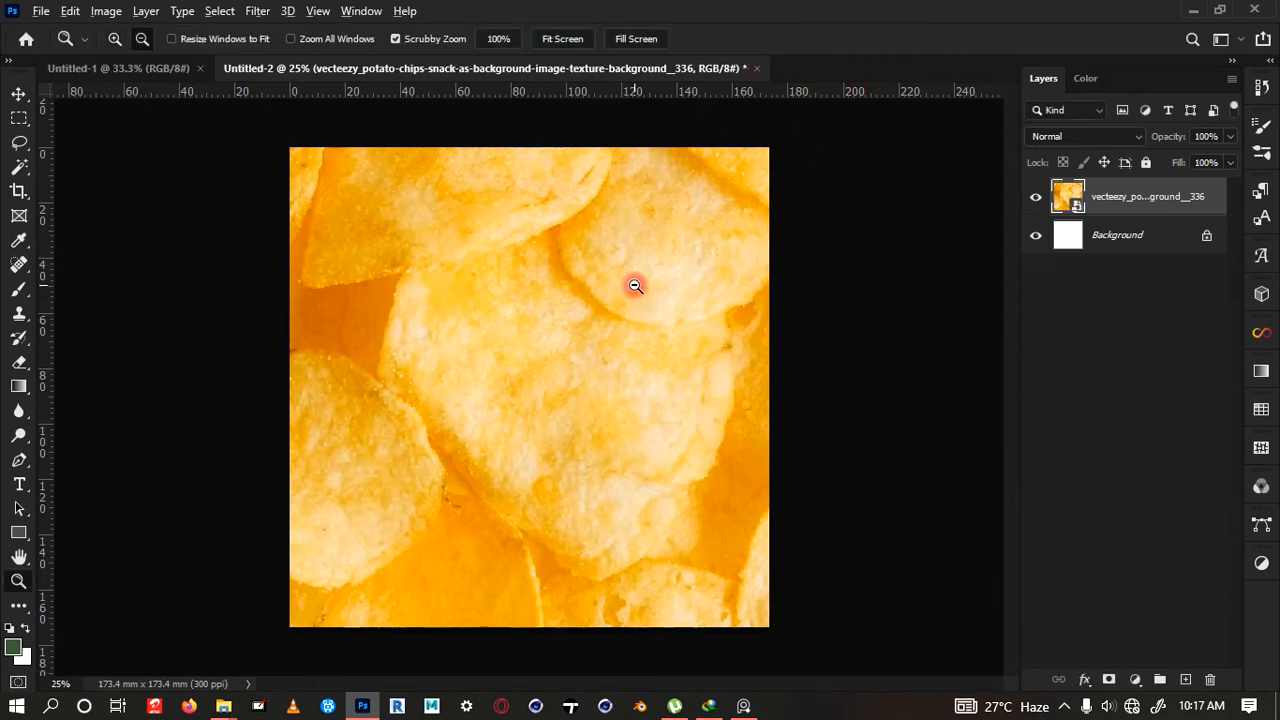
pyautogui.keyDown('alt'); pyautogui.click(632, 288); pyautogui.keyUp('alt')
pyautogui.keyDown('alt'); pyautogui.click(628, 305); pyautogui.keyUp('alt')
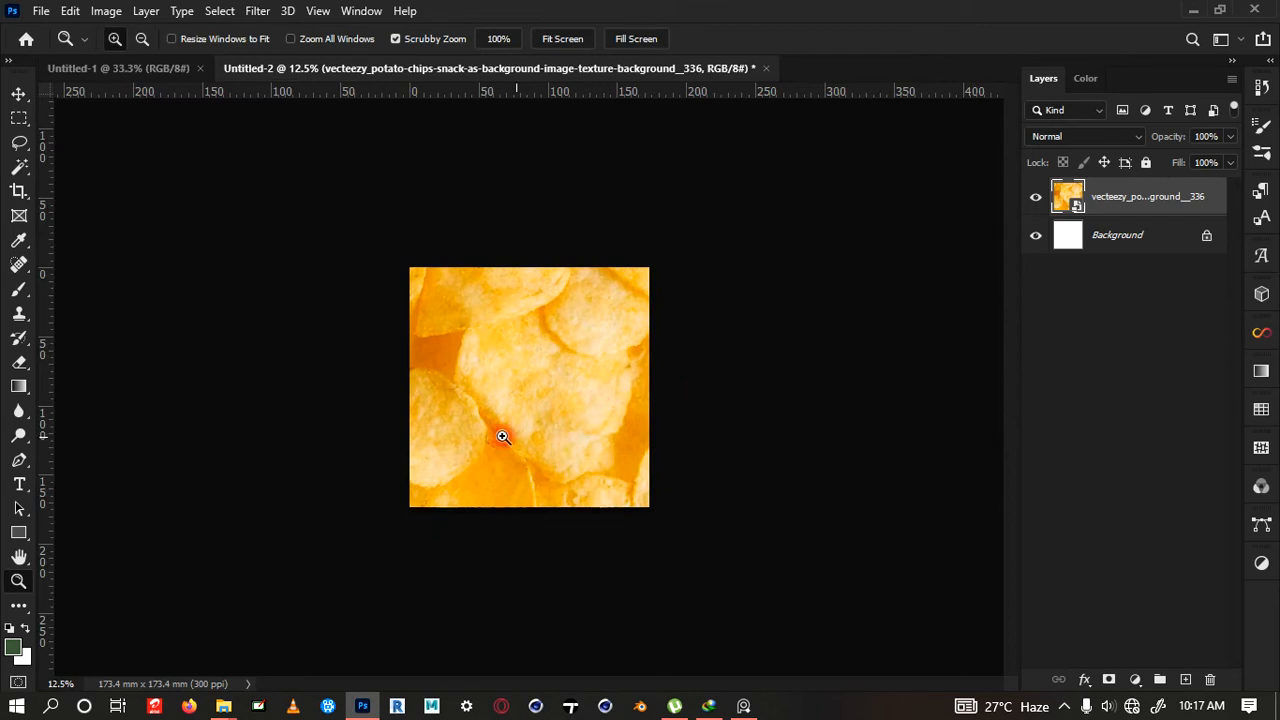
pyautogui.click(18, 96)
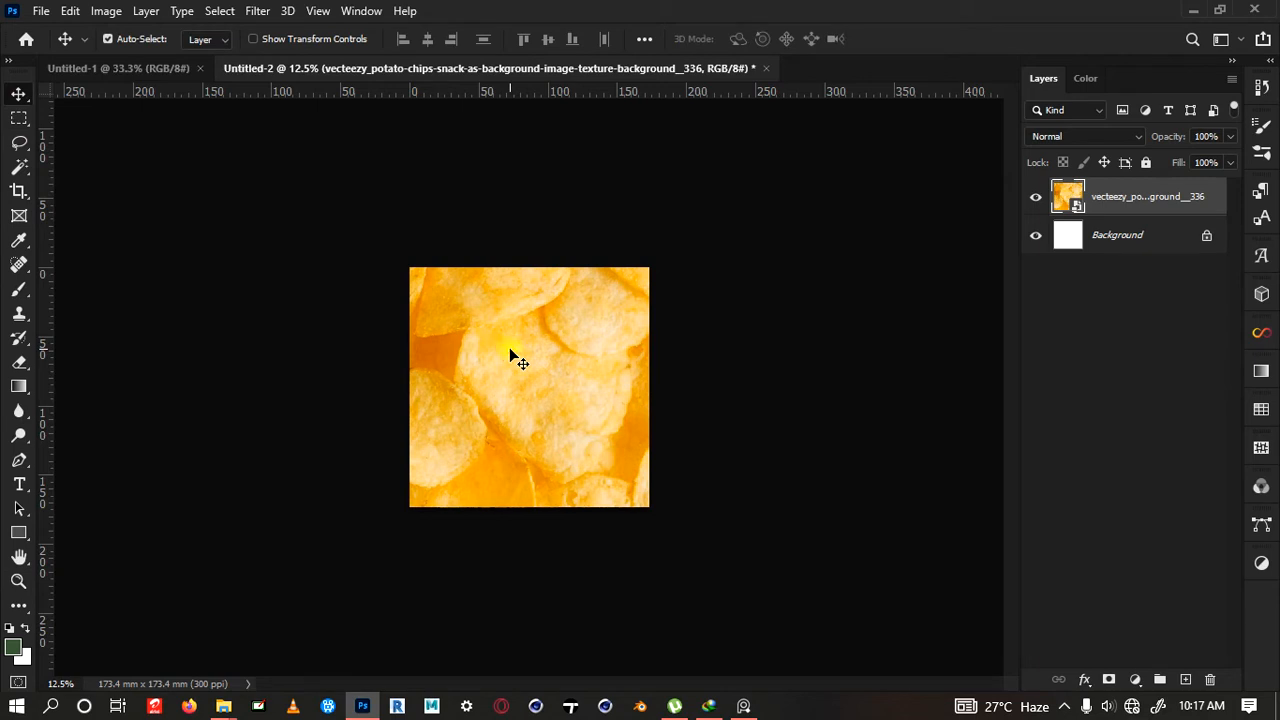
pyautogui.moveTo(510, 355); pyautogui.dragTo(521, 381)
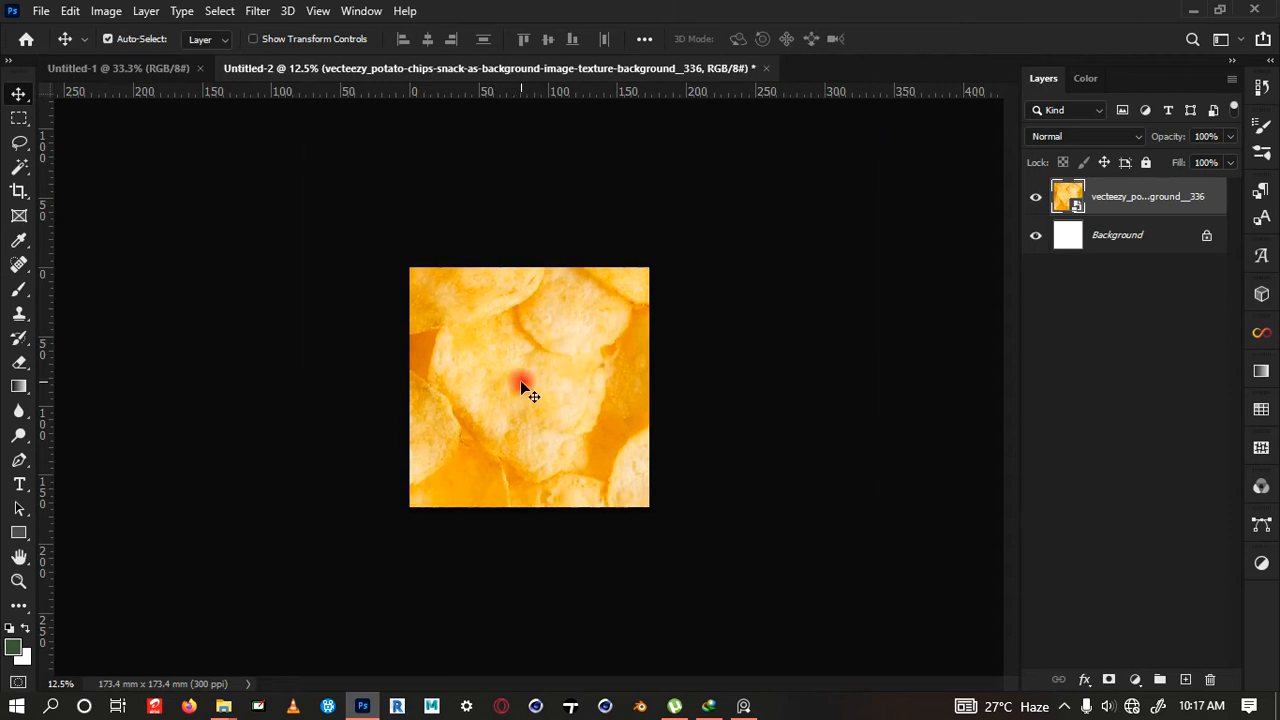
pyautogui.hotkey('ctrl', 't')
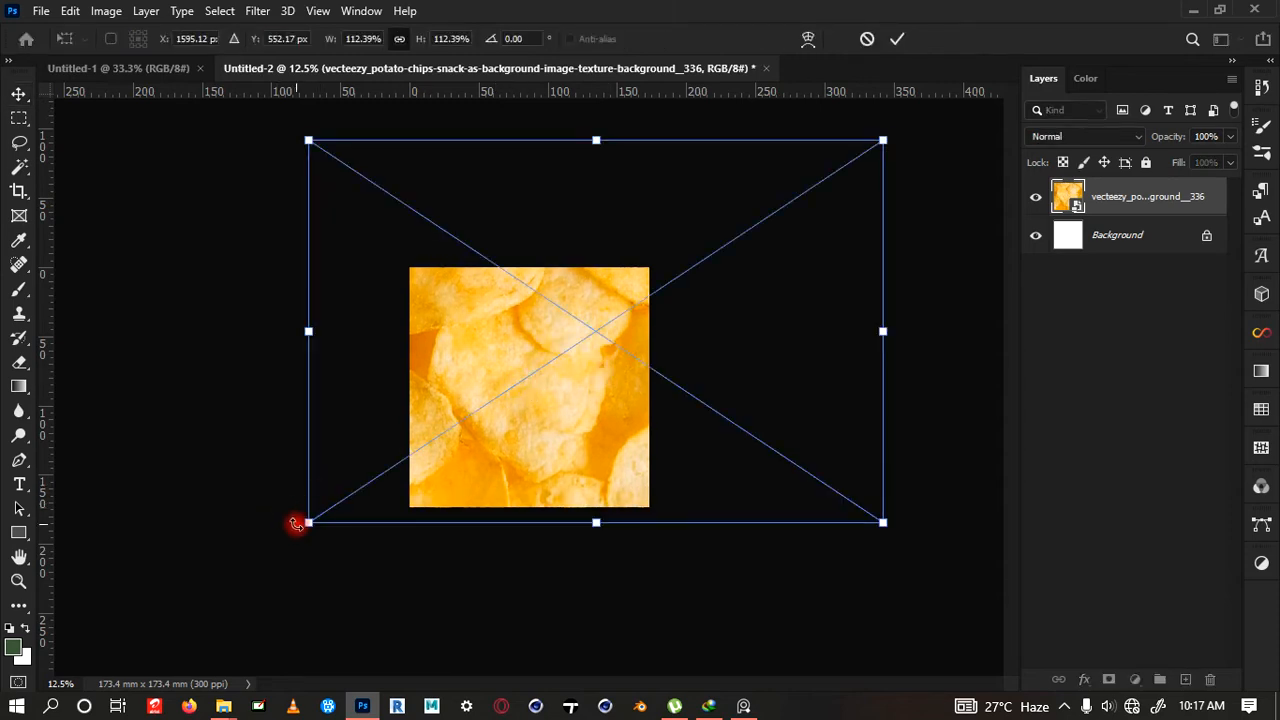
pyautogui.moveTo(309, 527); pyautogui.dragTo(108, 605)
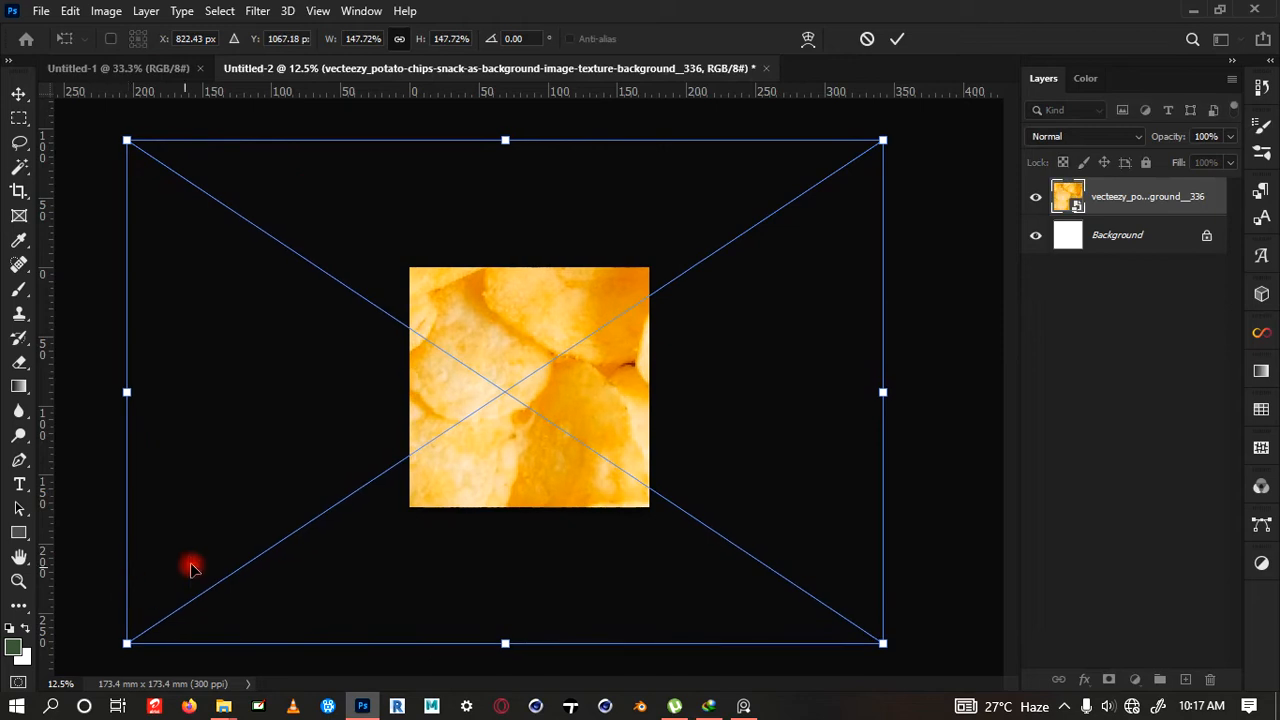
pyautogui.moveTo(425, 505); pyautogui.dragTo(566, 389)
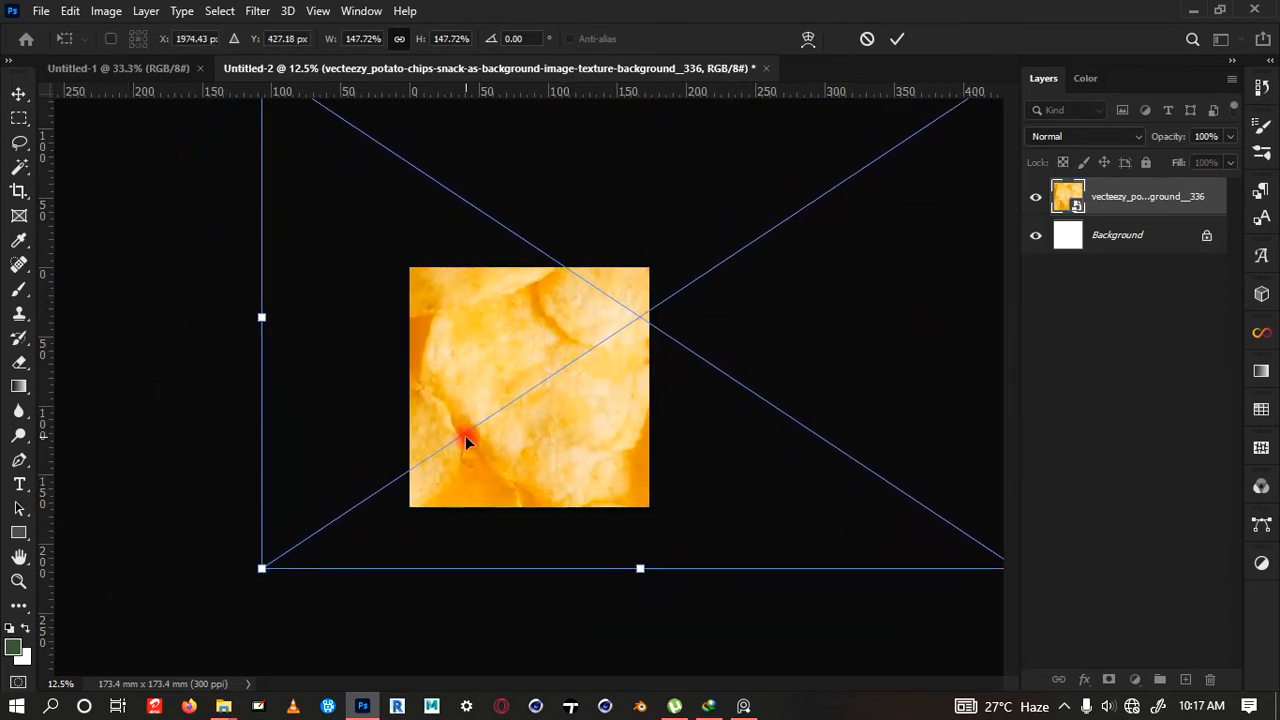
pyautogui.moveTo(266, 569); pyautogui.dragTo(230, 589)
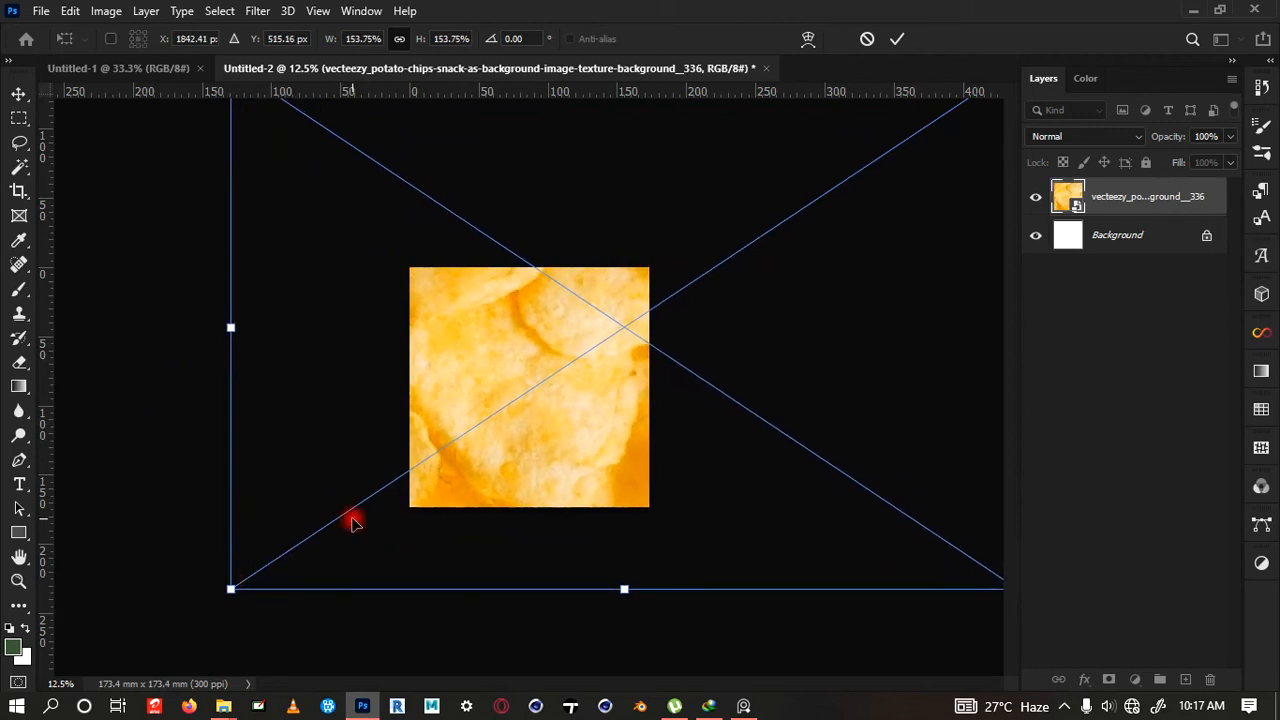
pyautogui.moveTo(480, 425)
pyautogui.mouseDown()
pyautogui.moveTo(508, 420)
pyautogui.moveTo(496, 419)
pyautogui.mouseUp()
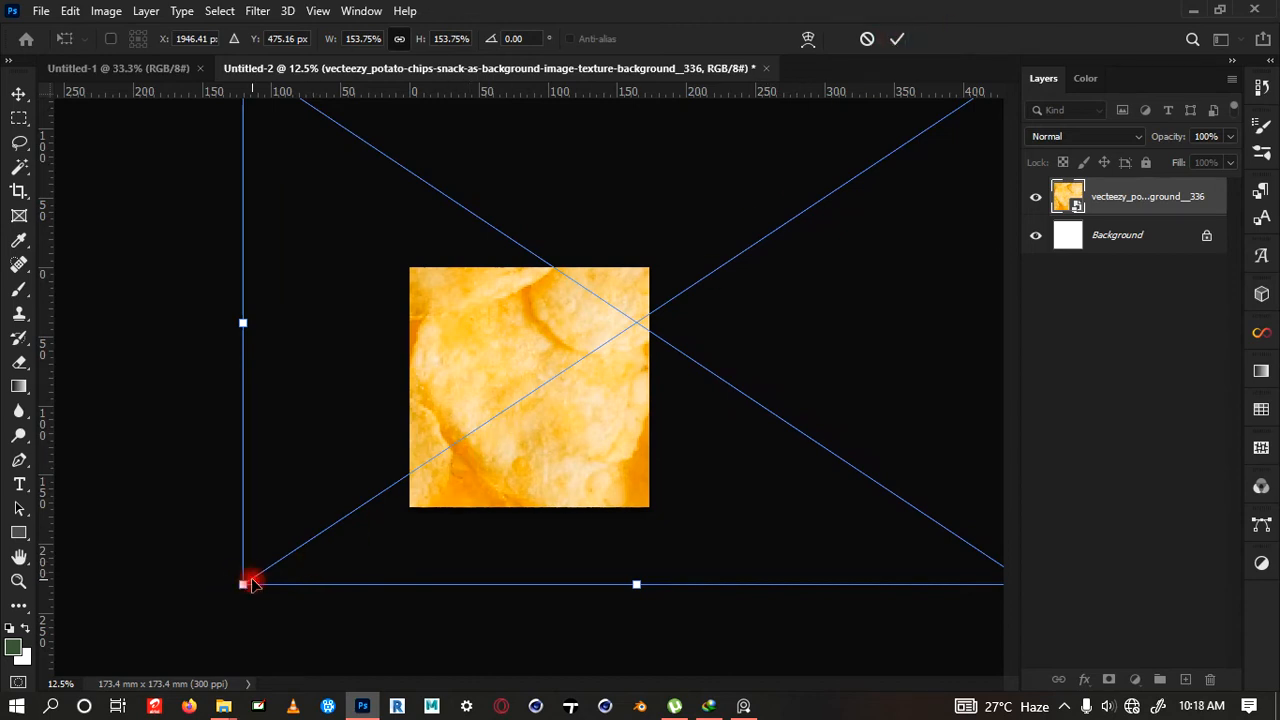
pyautogui.click(897, 39)
# Duplicate the chips photo layer and rename the copy as Dfifuse
pyautogui.scroll(3, 480, 298)
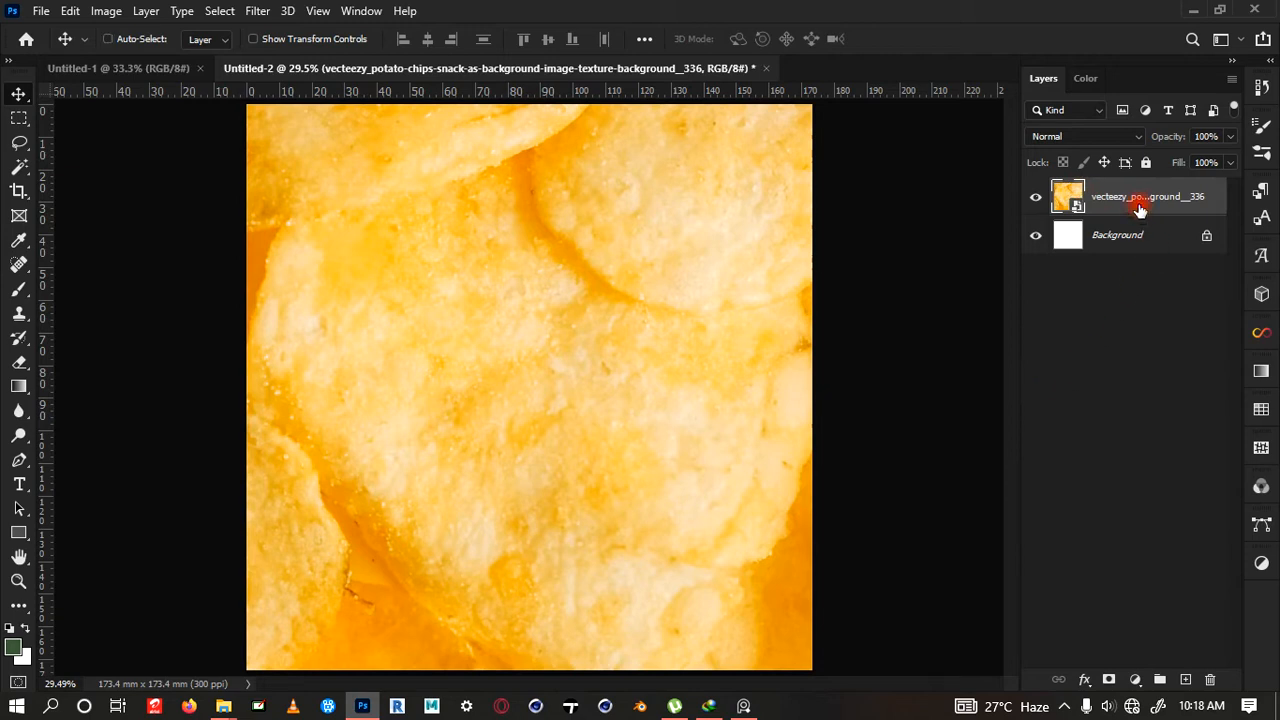
pyautogui.hotkey('ctrl', 'j')
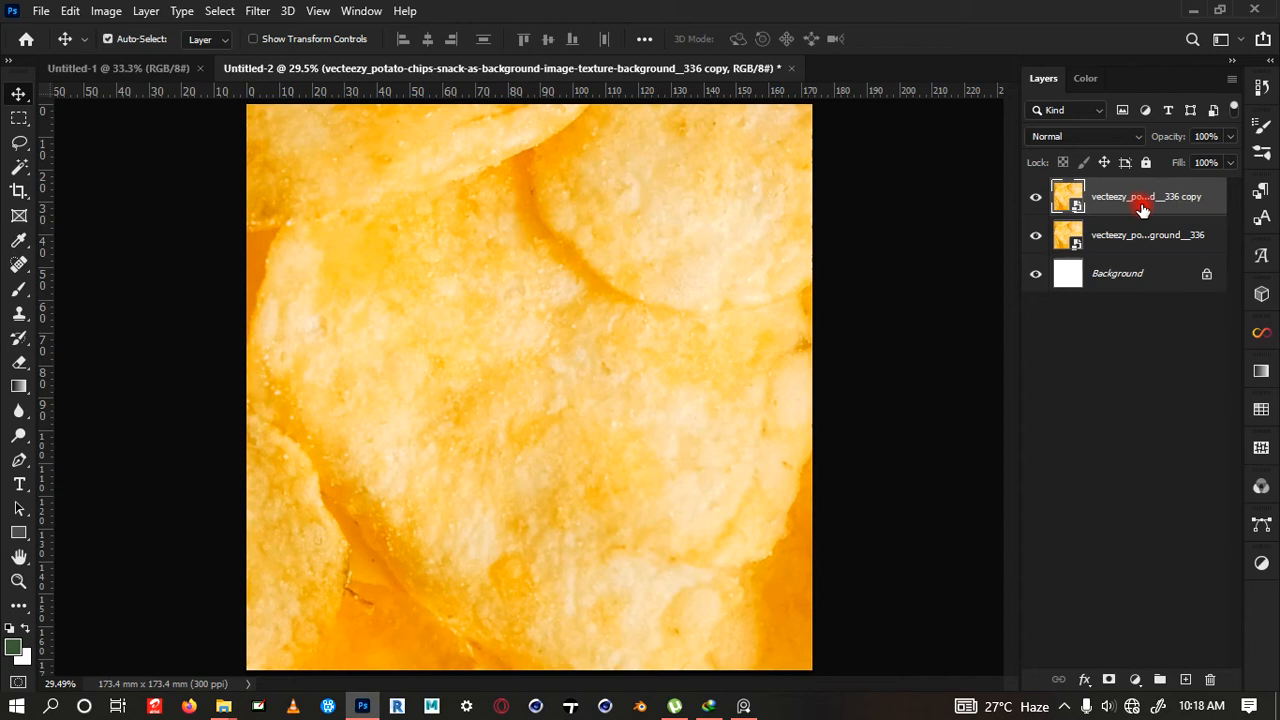
pyautogui.doubleClick(1146, 198)
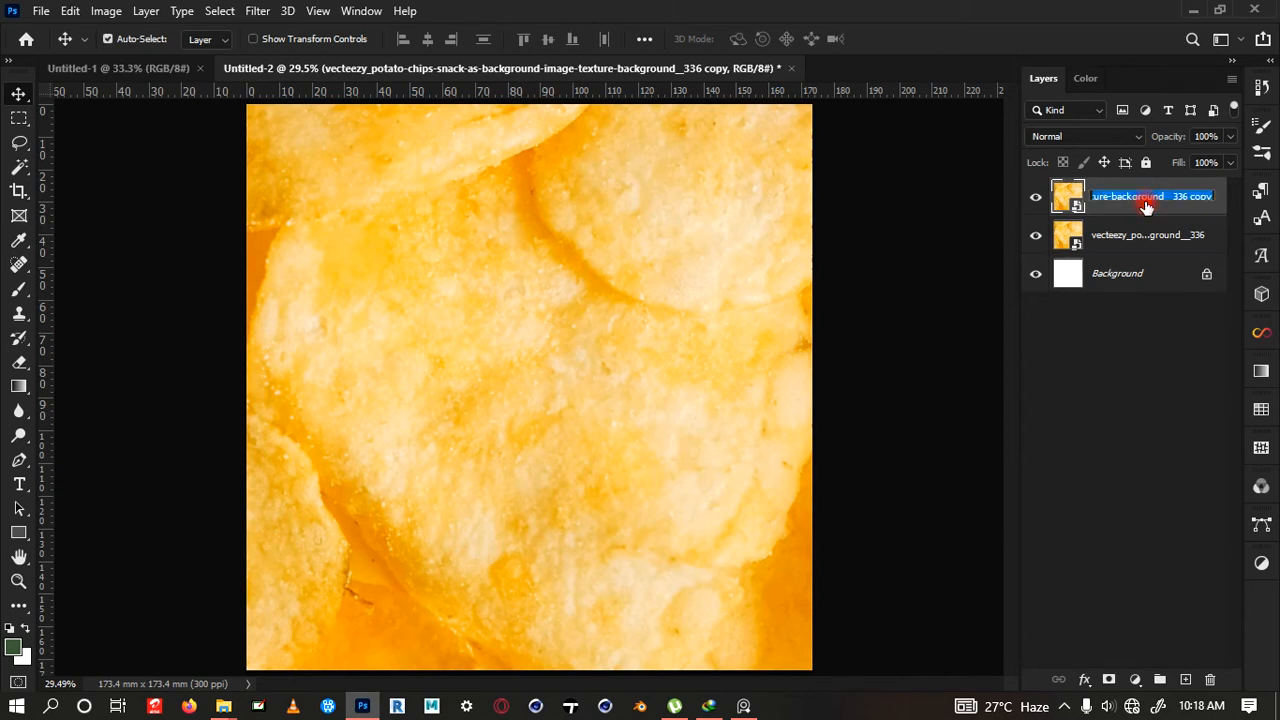
pyautogui.write('Diffuse')
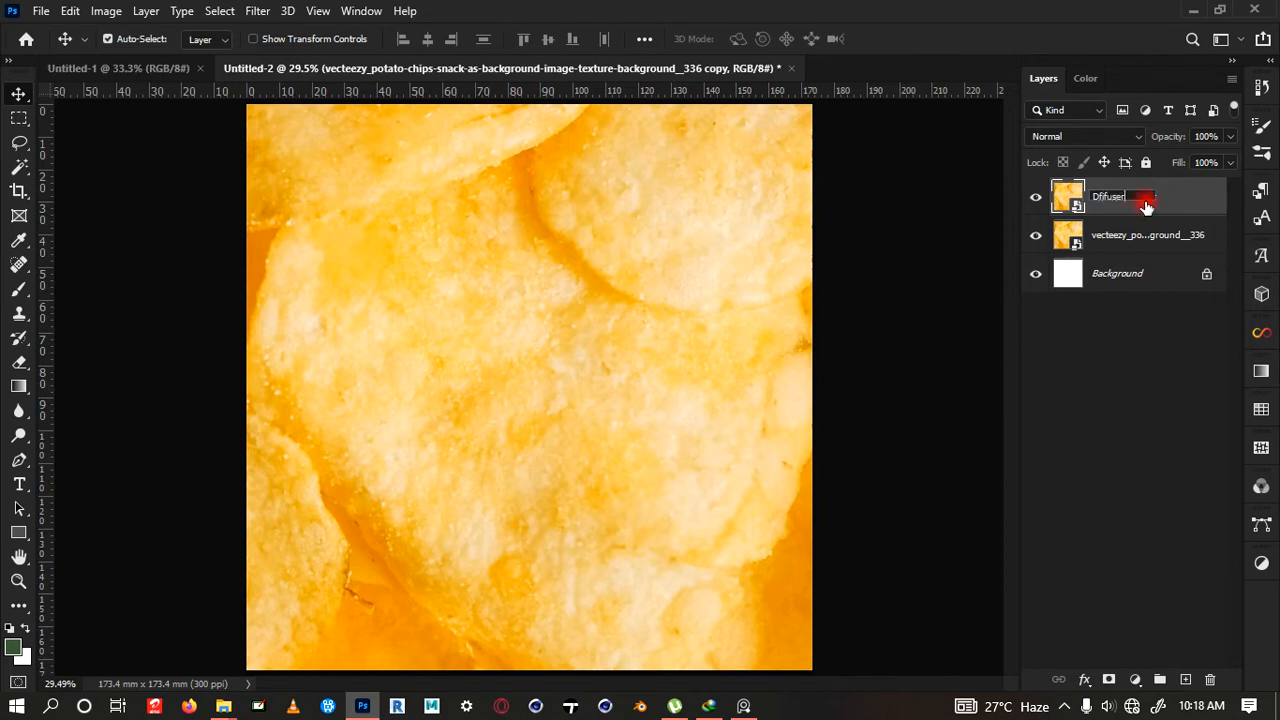
pyautogui.click(857, 430)
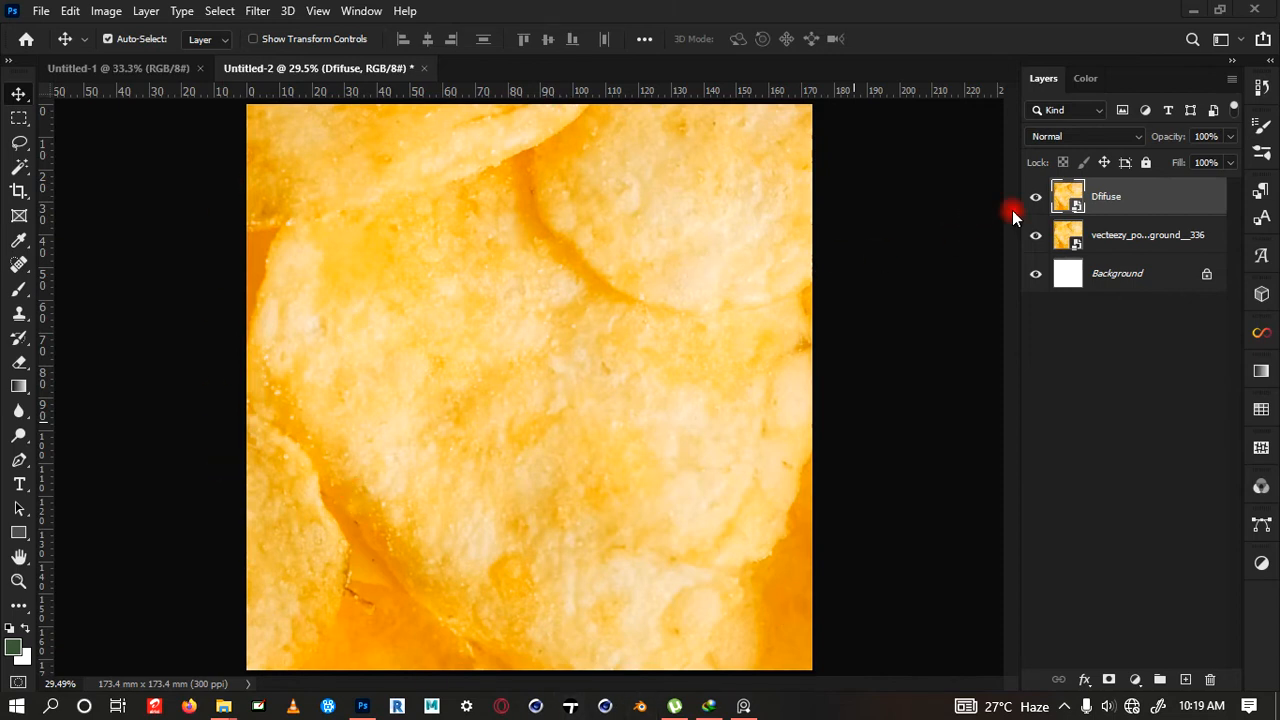
# Switch to the Clone Stamp tool and rasterize the Dfifuse layer for retouching
pyautogui.click(14, 318)
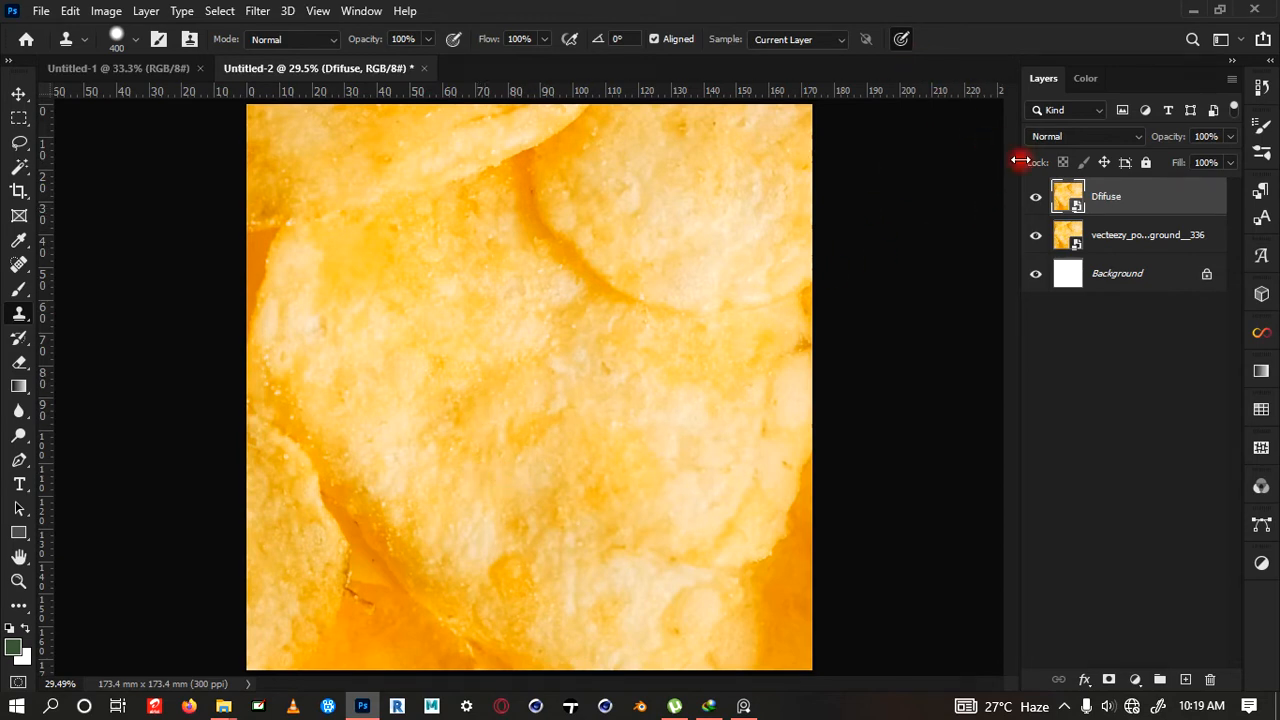
pyautogui.rightClick(1075, 197)
pyautogui.click(1105, 203)
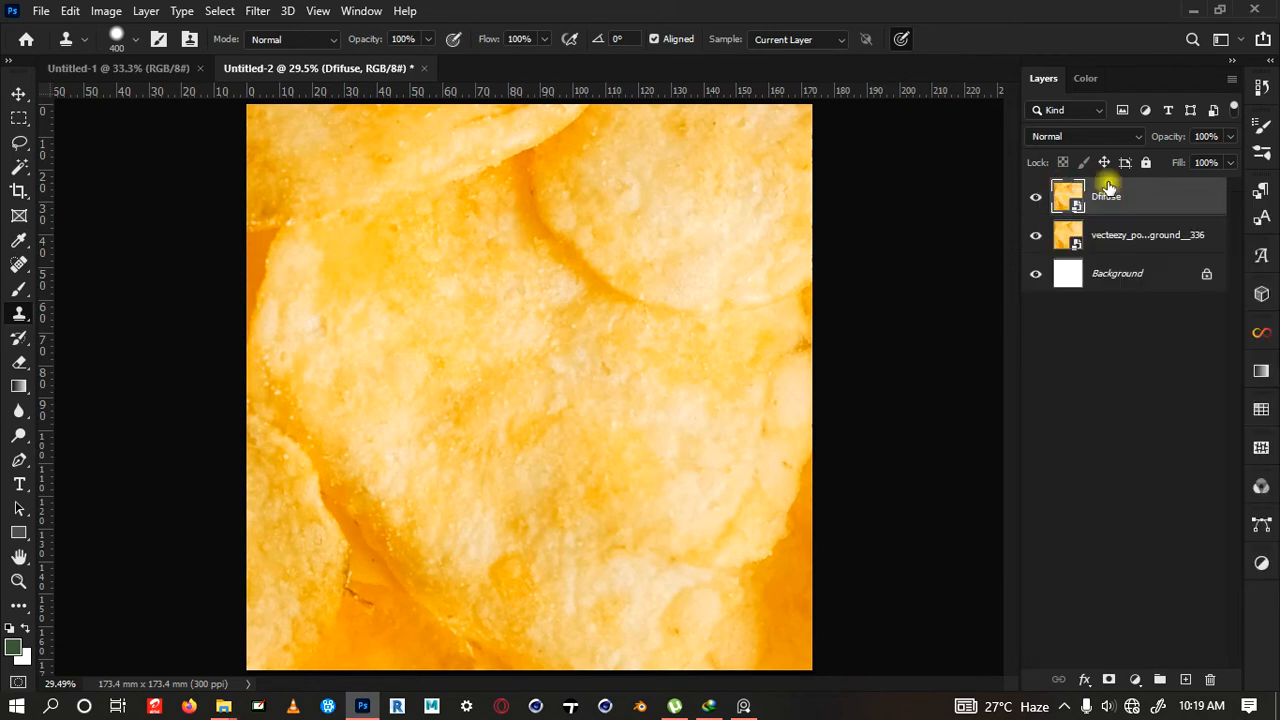
pyautogui.rightClick(1128, 204)
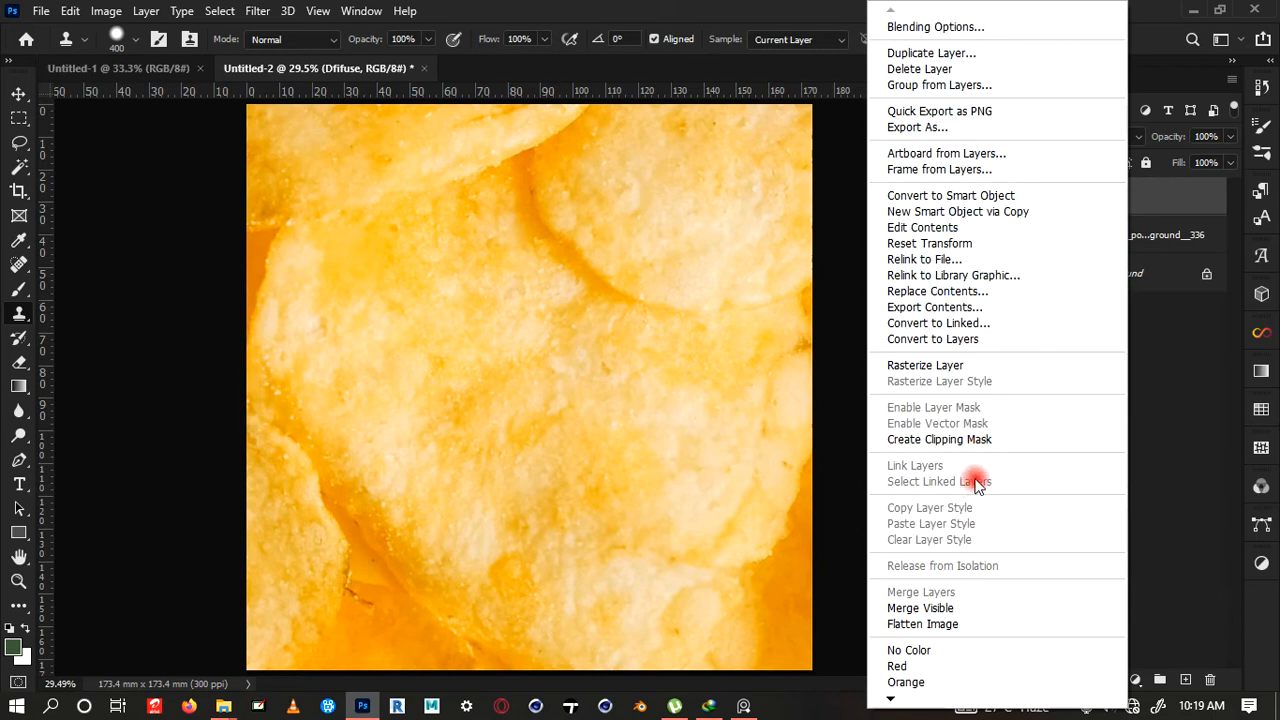
pyautogui.click(955, 364)
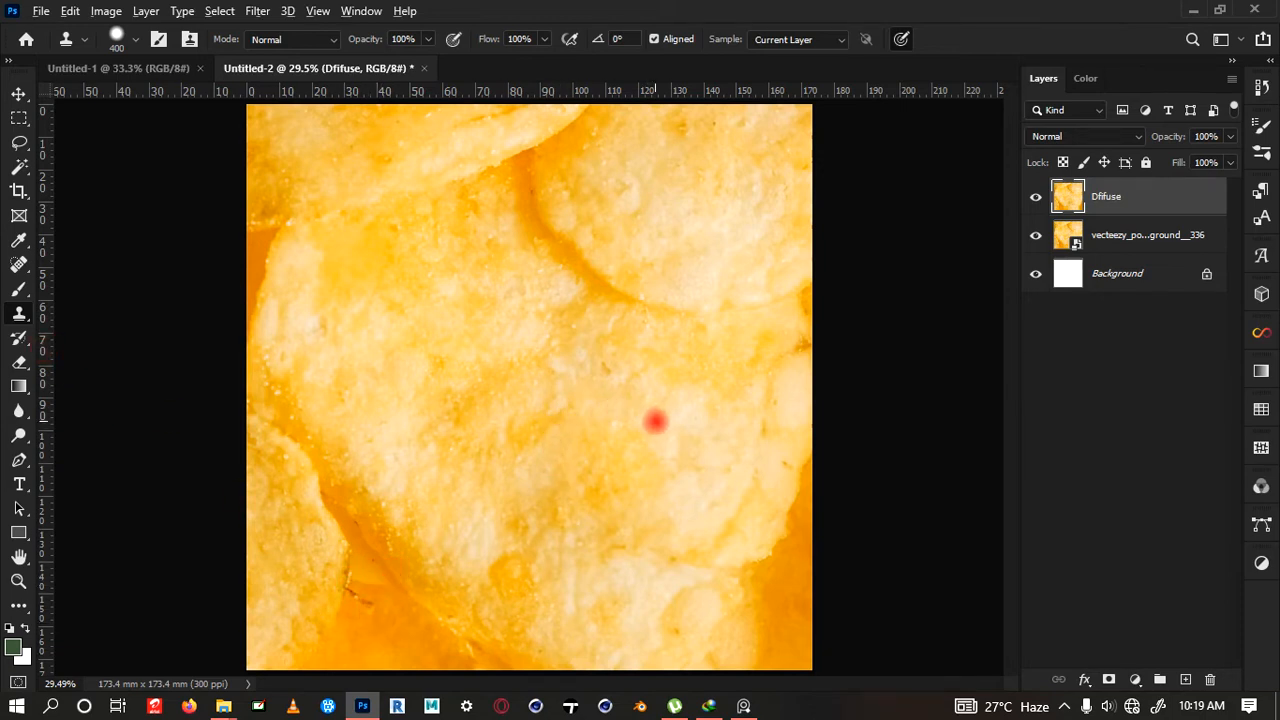
# Clone clean chip texture over the orange gaps and chip edges across the lower part of the Dfifuse layer
pyautogui.keyDown('alt'); pyautogui.click(642, 446); pyautogui.keyUp('alt')
pyautogui.moveTo(760, 580)
pyautogui.mouseDown()
pyautogui.moveTo(782, 480)
pyautogui.moveTo(779, 636)
pyautogui.mouseUp()
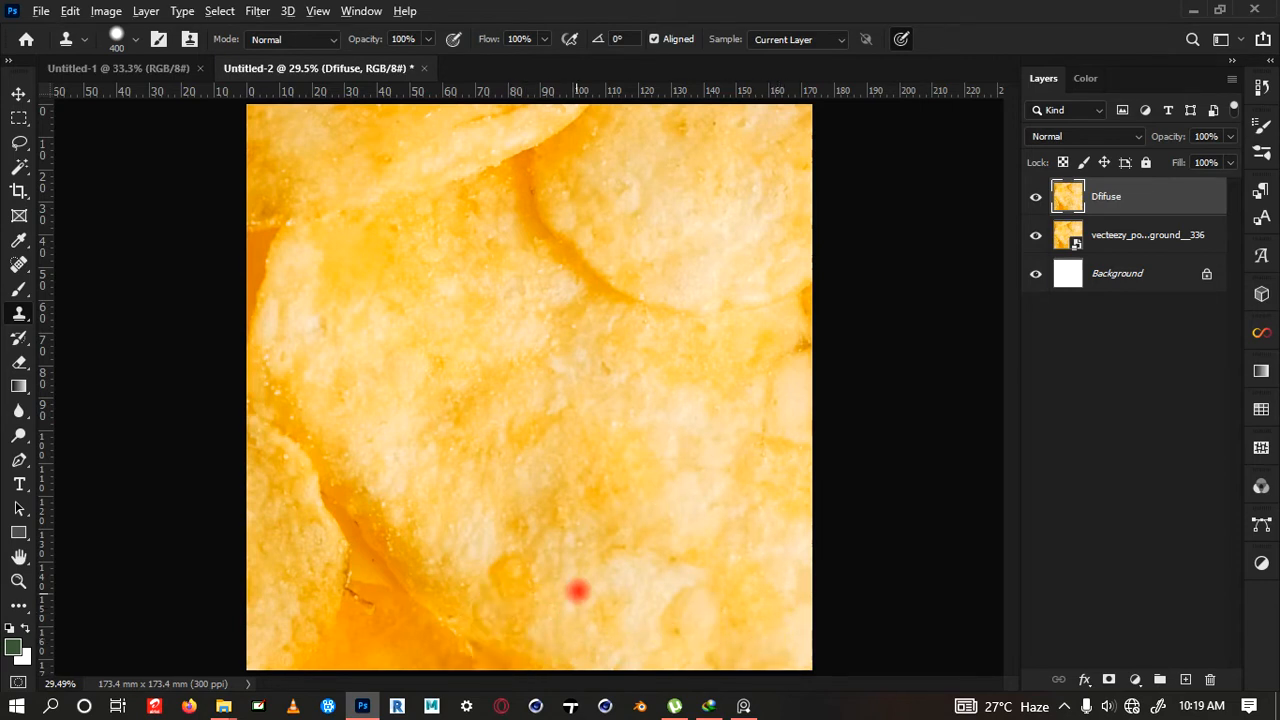
pyautogui.moveTo(514, 642)
pyautogui.mouseDown()
pyautogui.moveTo(403, 640)
pyautogui.moveTo(439, 587)
pyautogui.moveTo(439, 573)
pyautogui.moveTo(413, 571)
pyautogui.moveTo(433, 526)
pyautogui.moveTo(539, 404)
pyautogui.moveTo(392, 543)
pyautogui.moveTo(425, 583)
pyautogui.moveTo(333, 591)
pyautogui.moveTo(349, 569)
pyautogui.moveTo(321, 532)
pyautogui.moveTo(311, 479)
pyautogui.moveTo(278, 442)
pyautogui.moveTo(269, 385)
pyautogui.moveTo(307, 579)
pyautogui.moveTo(282, 615)
pyautogui.moveTo(395, 633)
pyautogui.moveTo(451, 609)
pyautogui.mouseUp()
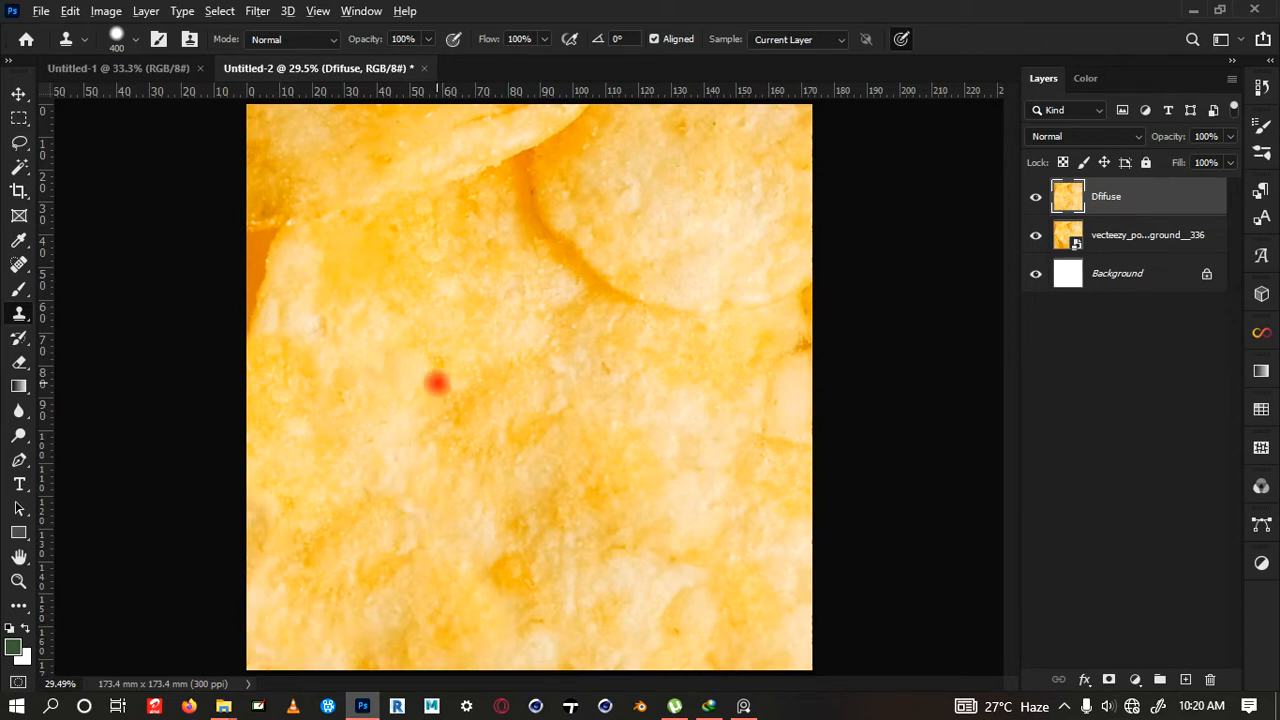
# Clone chip texture over the overlapping chips along the upper part and the remaining edges on the right side of the canvas
pyautogui.moveTo(419, 366)
pyautogui.mouseDown()
pyautogui.moveTo(332, 351)
pyautogui.moveTo(275, 315)
pyautogui.moveTo(291, 219)
pyautogui.moveTo(275, 178)
pyautogui.mouseUp()
pyautogui.moveTo(360, 262)
pyautogui.mouseDown()
pyautogui.moveTo(410, 179)
pyautogui.moveTo(474, 142)
pyautogui.mouseUp()
pyautogui.moveTo(355, 140)
pyautogui.mouseDown()
pyautogui.moveTo(368, 146)
pyautogui.moveTo(266, 129)
pyautogui.moveTo(249, 183)
pyautogui.moveTo(258, 258)
pyautogui.mouseUp()
pyautogui.moveTo(397, 379)
pyautogui.mouseDown()
pyautogui.moveTo(320, 354)
pyautogui.moveTo(266, 274)
pyautogui.moveTo(285, 124)
pyautogui.moveTo(443, 200)
pyautogui.moveTo(497, 390)
pyautogui.moveTo(566, 356)
pyautogui.moveTo(566, 263)
pyautogui.moveTo(520, 200)
pyautogui.moveTo(523, 149)
pyautogui.moveTo(553, 117)
pyautogui.moveTo(514, 366)
pyautogui.moveTo(609, 294)
pyautogui.moveTo(726, 323)
pyautogui.moveTo(706, 306)
pyautogui.moveTo(800, 294)
pyautogui.moveTo(780, 452)
pyautogui.moveTo(574, 431)
pyautogui.moveTo(689, 451)
pyautogui.moveTo(723, 406)
pyautogui.moveTo(788, 470)
pyautogui.moveTo(794, 571)
pyautogui.moveTo(783, 623)
pyautogui.moveTo(729, 620)
pyautogui.moveTo(733, 601)
pyautogui.moveTo(789, 634)
pyautogui.mouseUp()
pyautogui.moveTo(642, 625)
pyautogui.mouseDown()
pyautogui.moveTo(323, 637)
pyautogui.moveTo(549, 566)
pyautogui.moveTo(317, 650)
pyautogui.moveTo(250, 640)
pyautogui.moveTo(503, 331)
pyautogui.moveTo(726, 266)
pyautogui.moveTo(487, 587)
pyautogui.moveTo(414, 534)
pyautogui.moveTo(554, 391)
pyautogui.moveTo(600, 309)
pyautogui.moveTo(597, 163)
pyautogui.moveTo(783, 403)
pyautogui.moveTo(763, 501)
pyautogui.mouseUp()
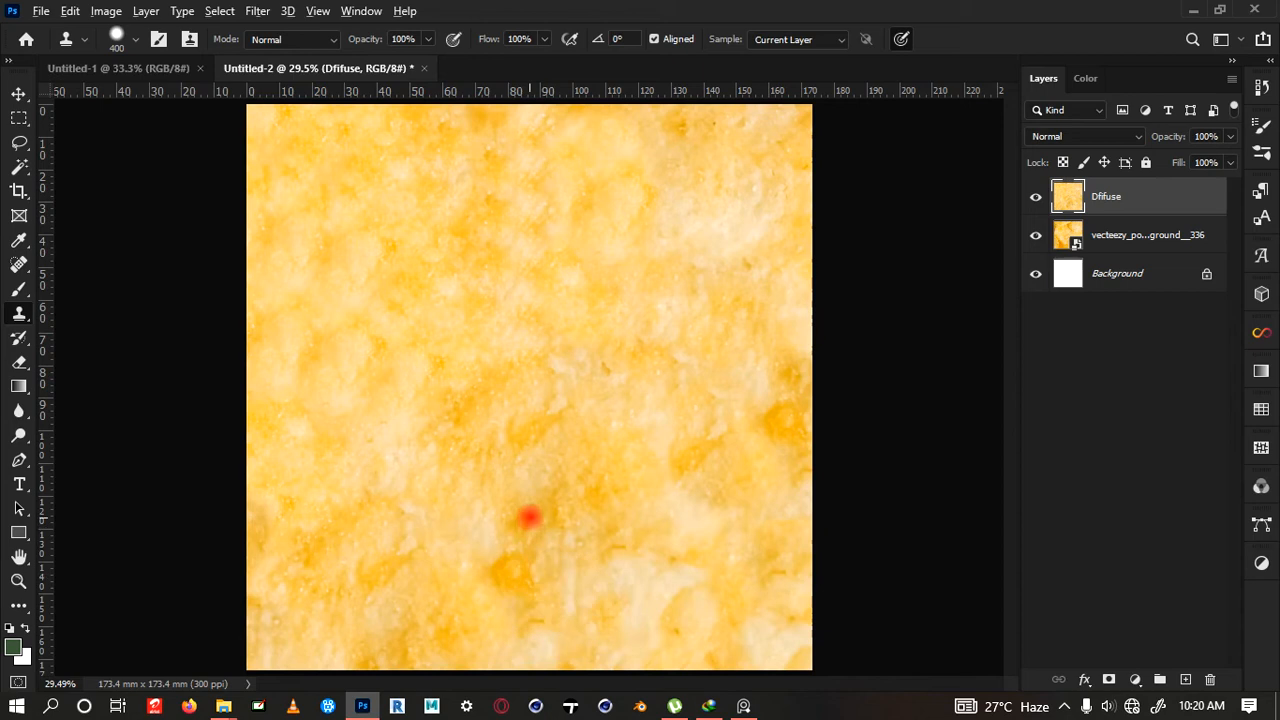
# Resample nearby chip texture and clone out the remaining dark orange spots and uneven patches in the lower centre and right side
pyautogui.keyDown('alt'); pyautogui.click(560, 516); pyautogui.keyUp('alt')
pyautogui.click(519, 660)
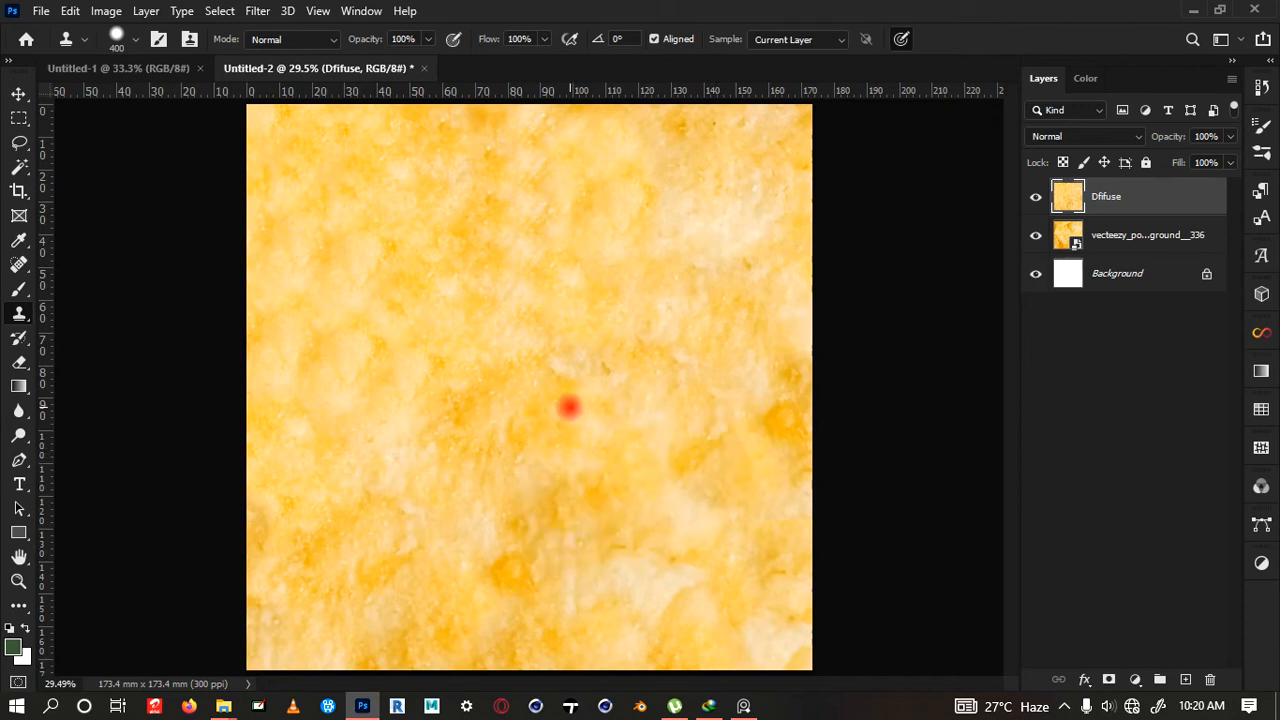
pyautogui.keyDown('alt'); pyautogui.click(720, 334); pyautogui.keyUp('alt')
pyautogui.click(684, 298)
pyautogui.keyDown('alt'); pyautogui.click(735, 366); pyautogui.keyUp('alt')
pyautogui.click(761, 427)
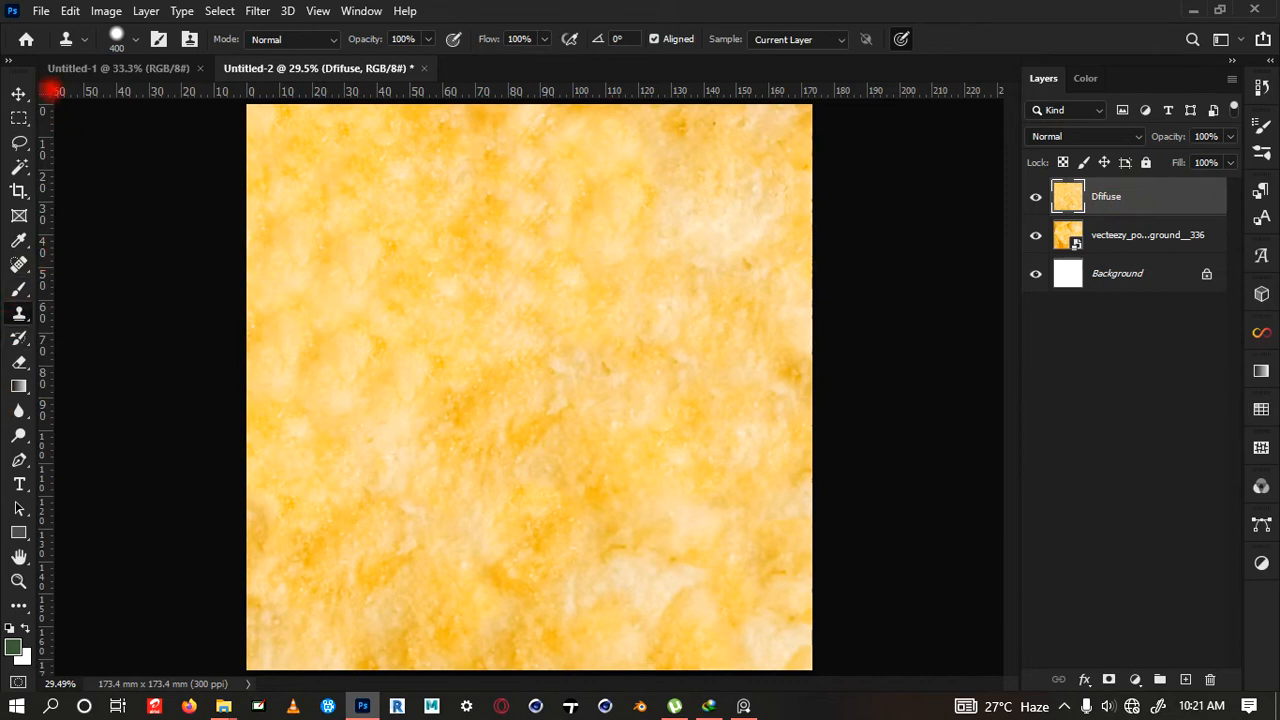
# Start saving the document under a new name and create a folder named Crisps inside the tEXTURES folder
pyautogui.click(42, 12)
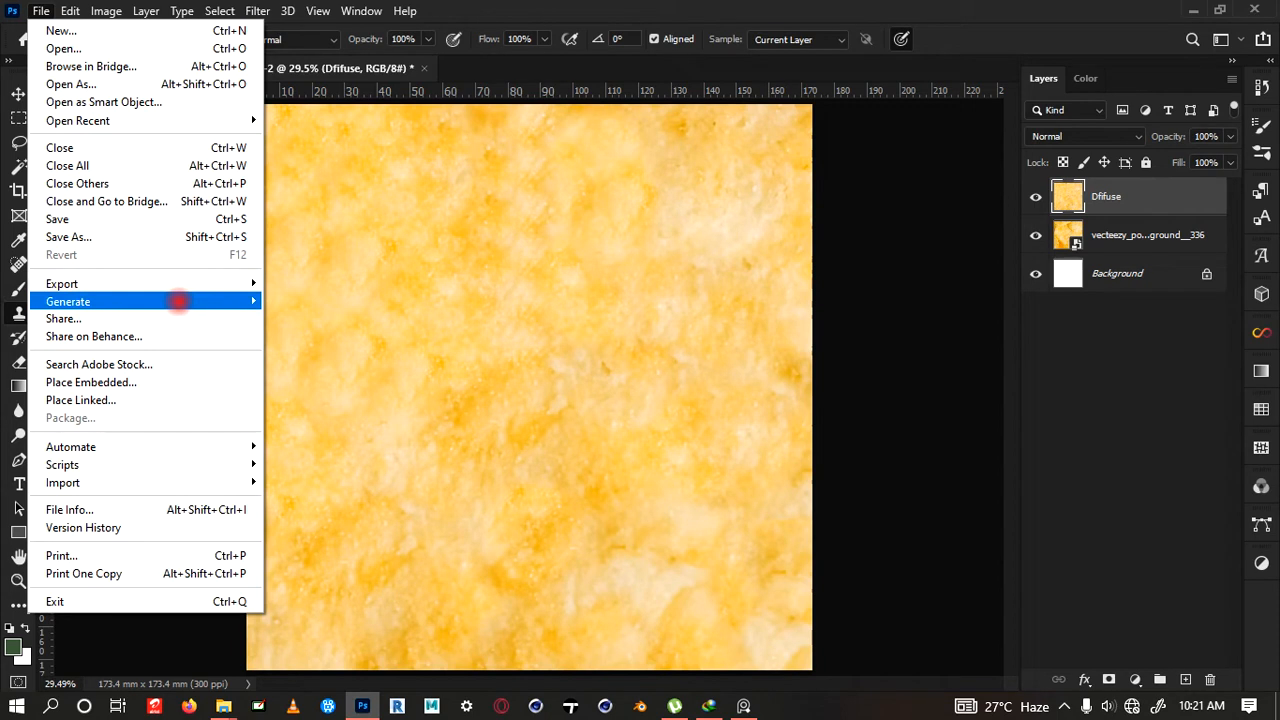
pyautogui.moveTo(178, 301)
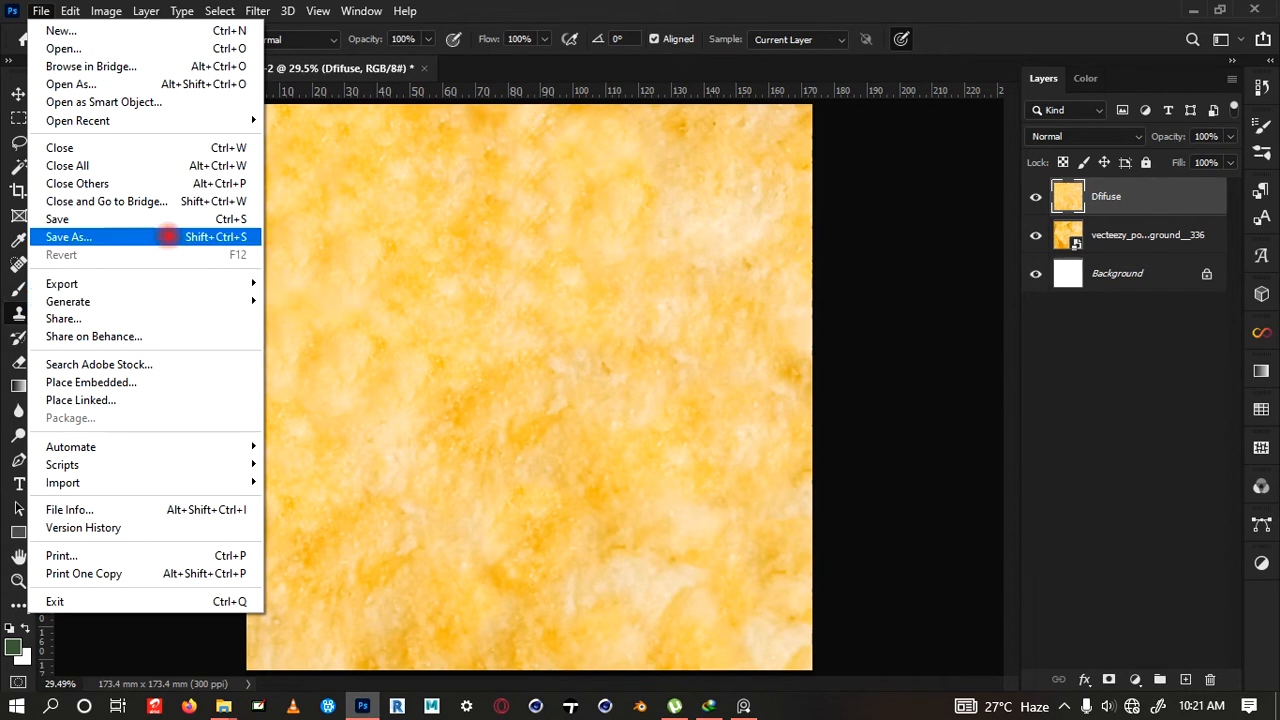
pyautogui.click(167, 236)
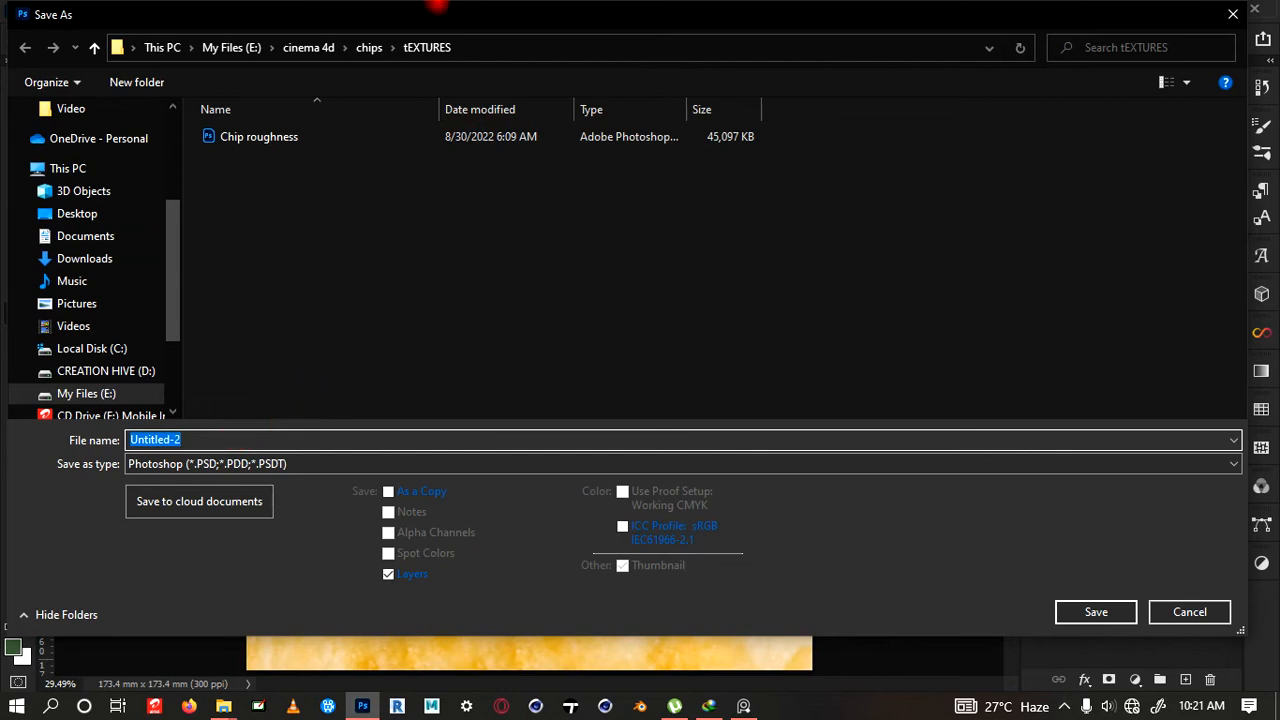
pyautogui.click(230, 436)
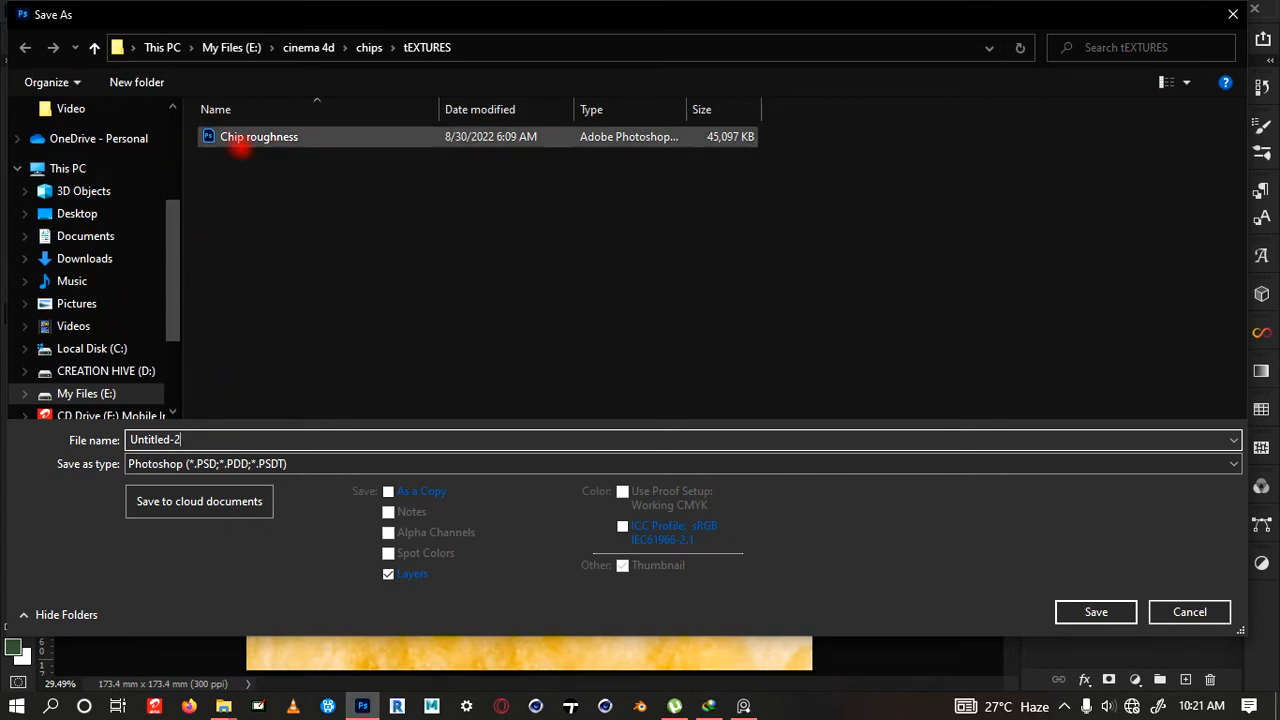
pyautogui.click(266, 137)
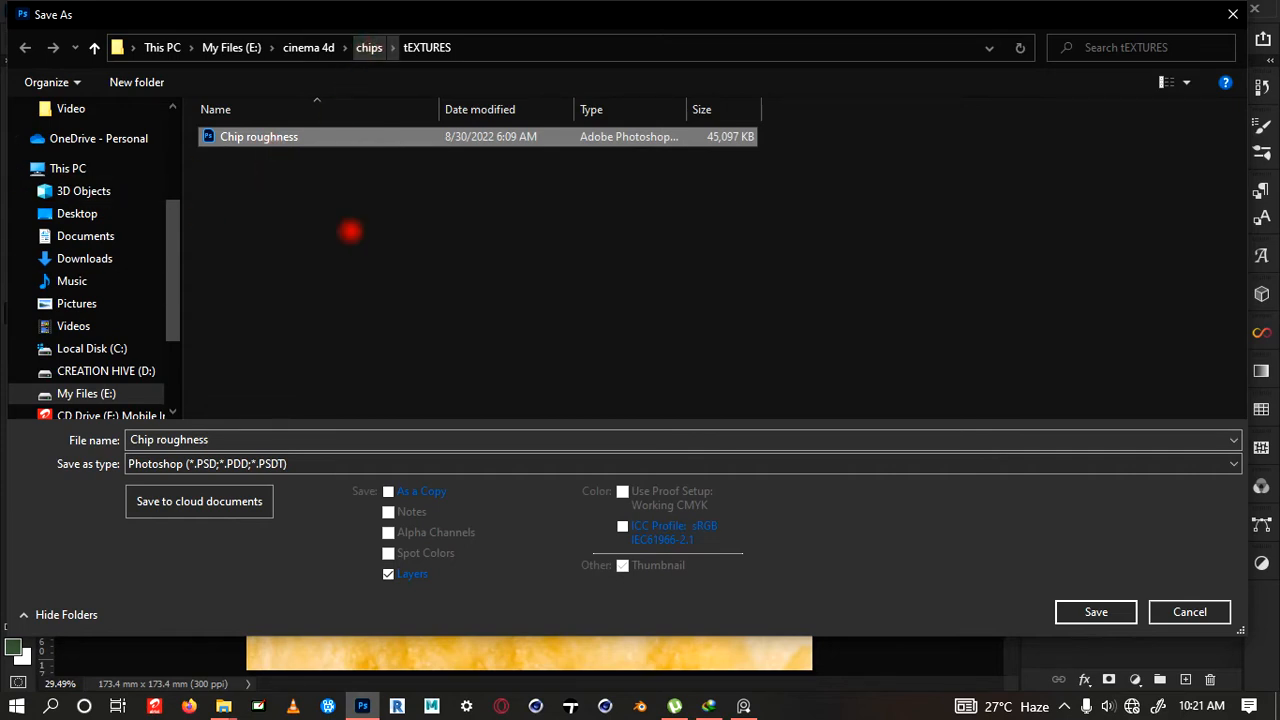
pyautogui.rightClick(314, 263)
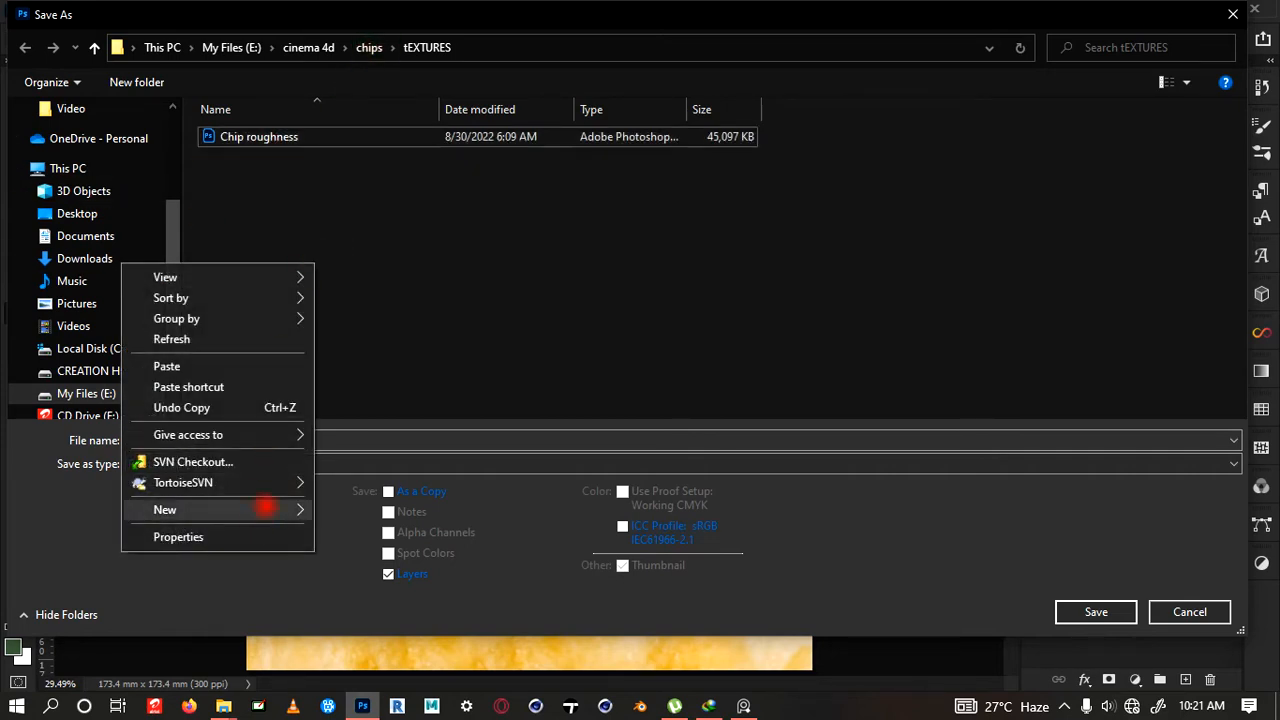
pyautogui.moveTo(292, 512)
pyautogui.click(345, 291)
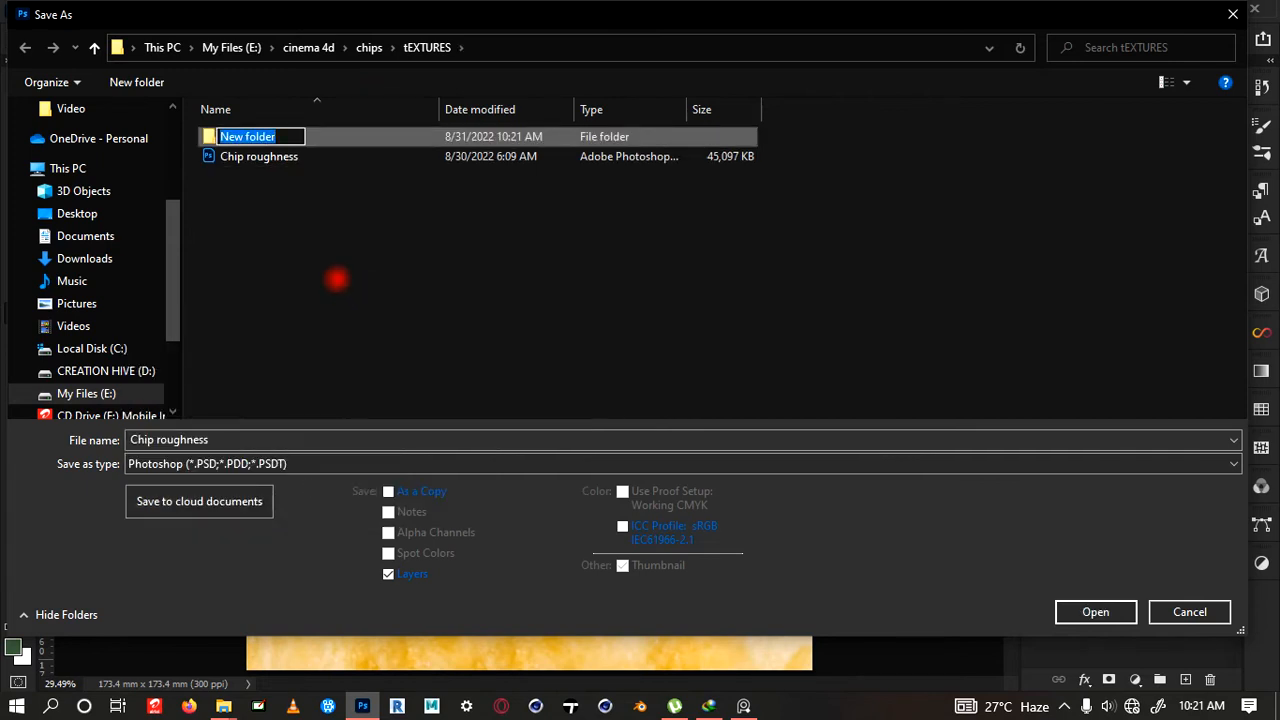
pyautogui.write('Crisps')
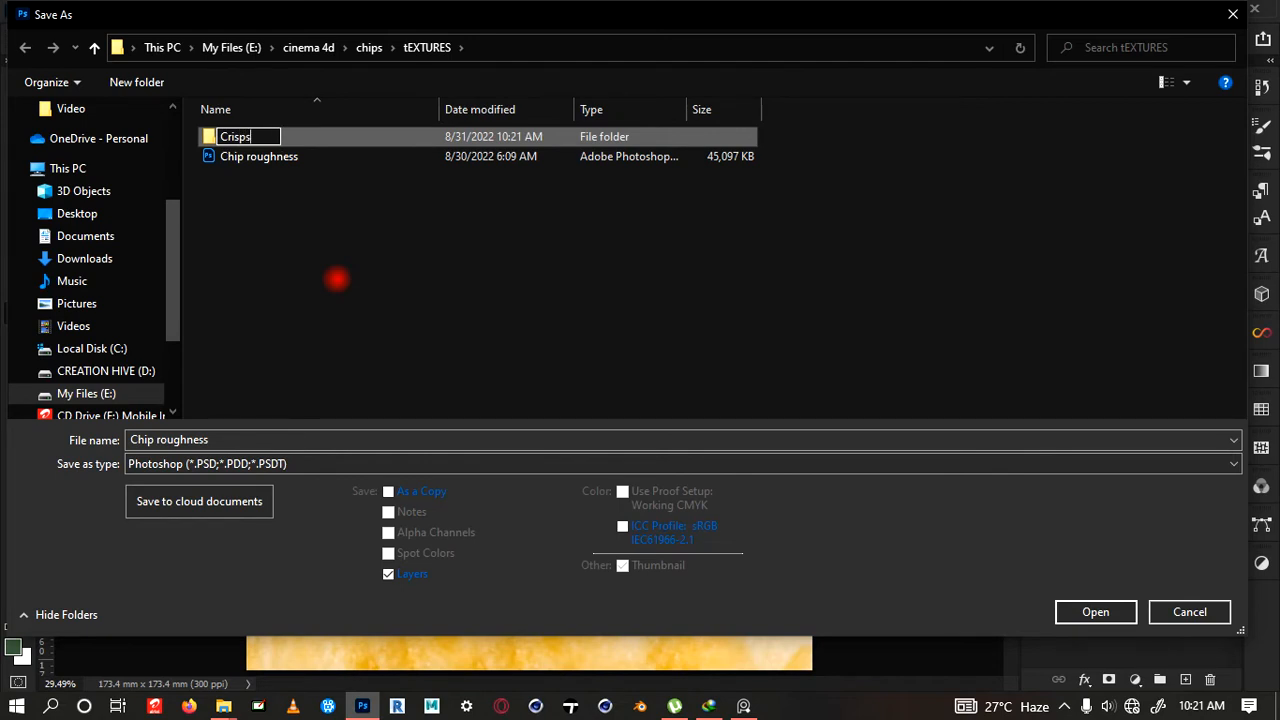
pyautogui.click(336, 279)
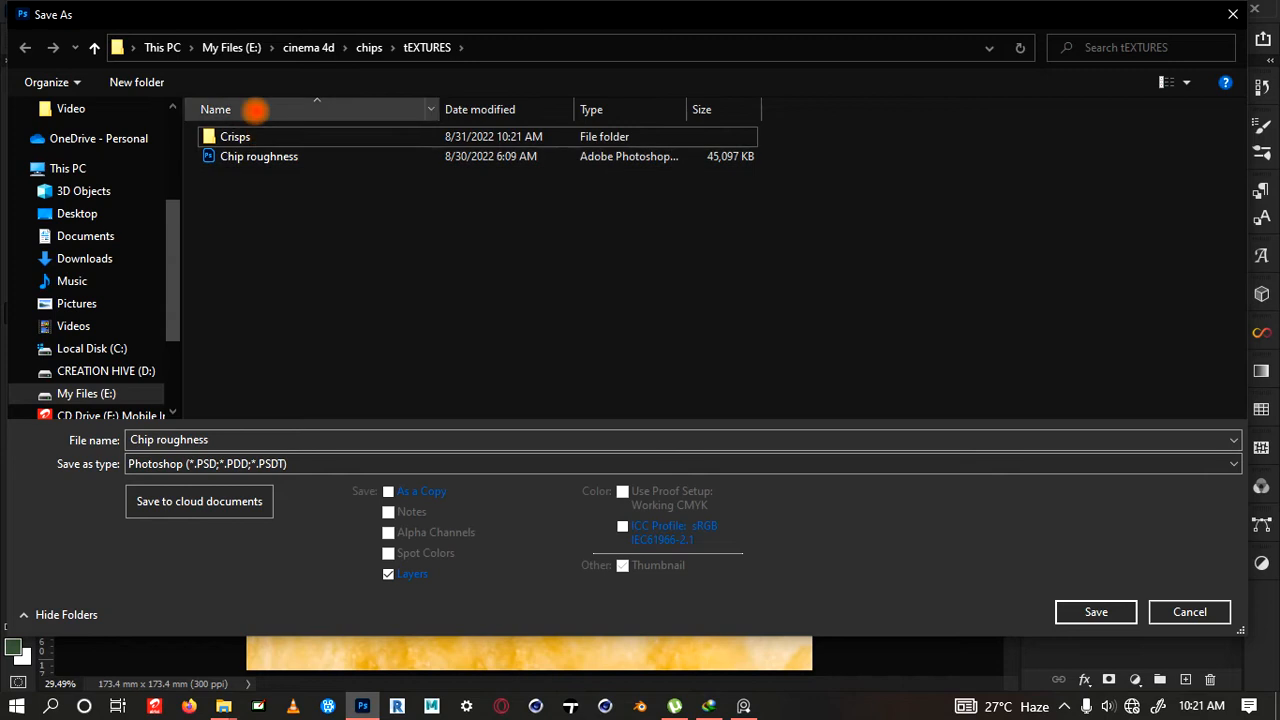
# Save the document in the Crisps folder as a Photoshop file named Difuse with Maximize Compatibility on
pyautogui.doubleClick(232, 136)
pyautogui.click(216, 435)
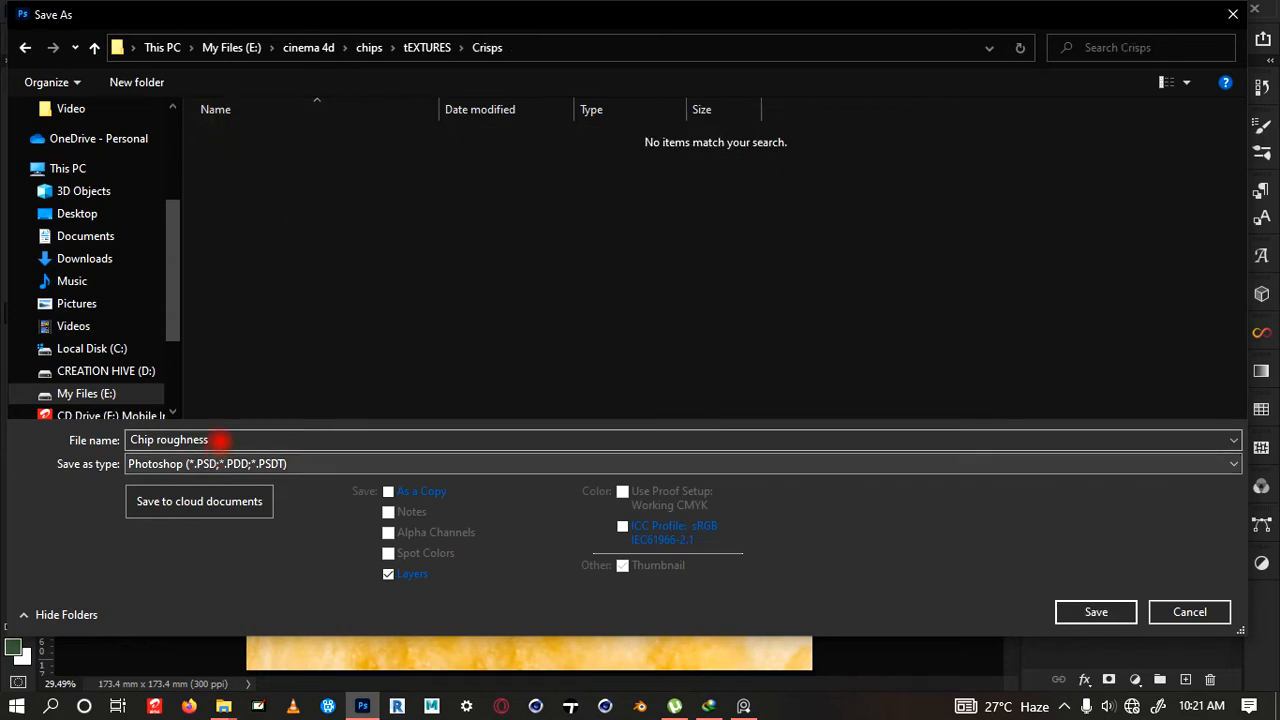
pyautogui.moveTo(209, 434); pyautogui.dragTo(80, 430)
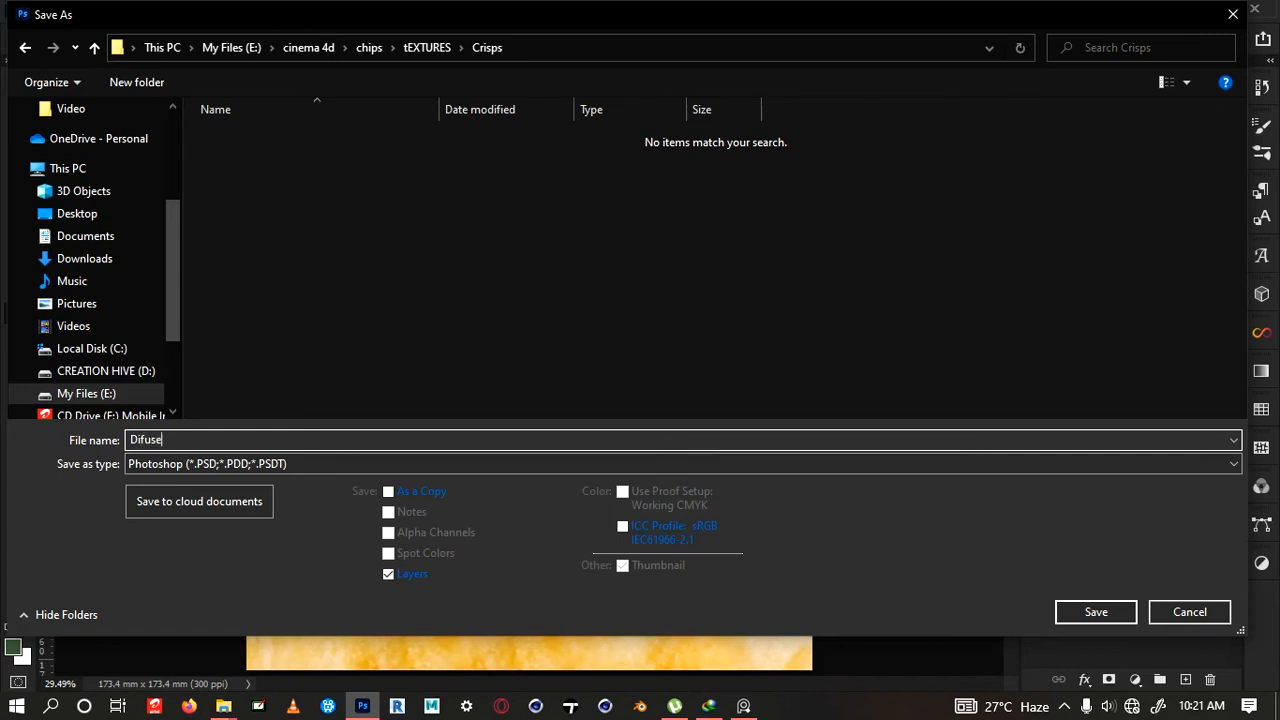
pyautogui.press('Return')
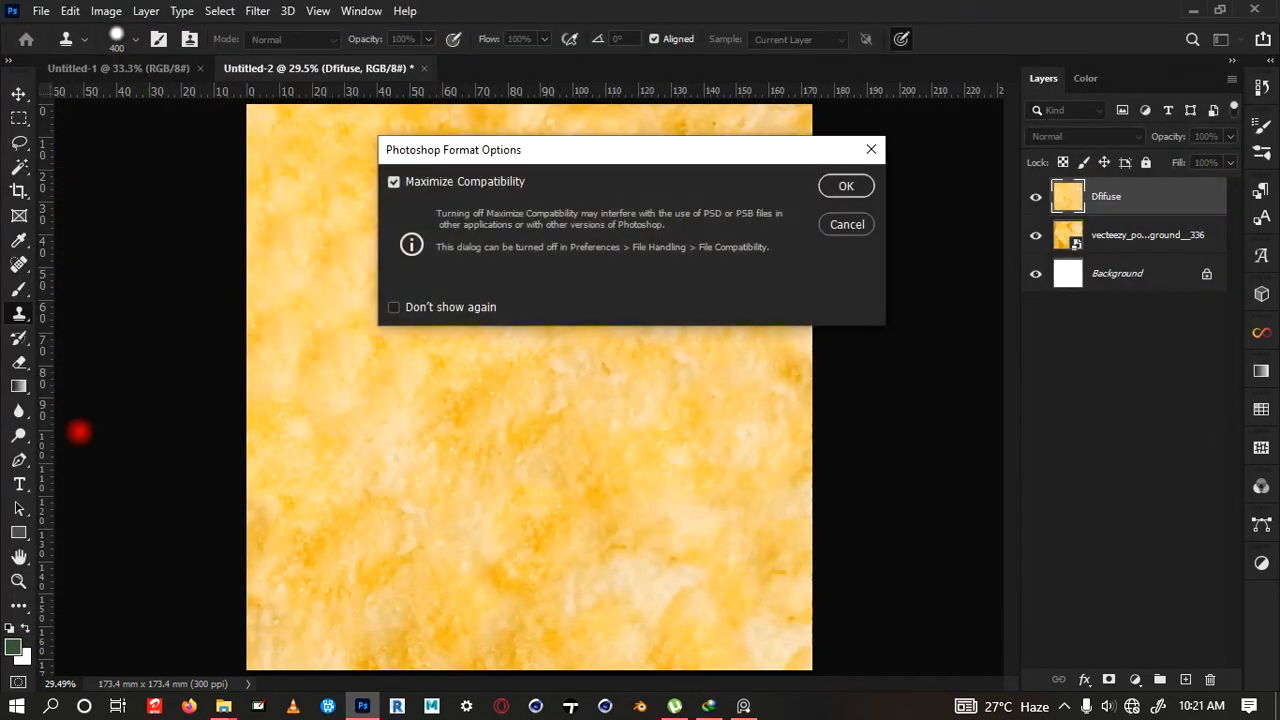
pyautogui.click(840, 186)
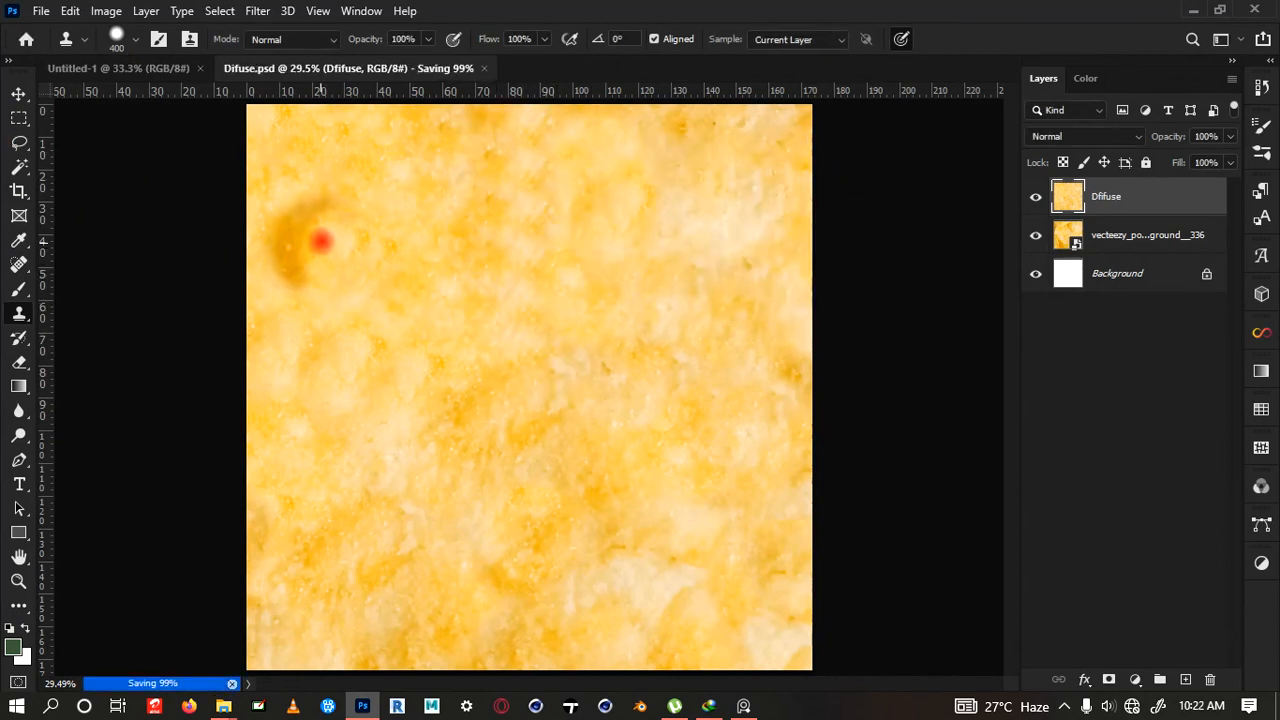
# Save a PNG copy named Difuse in the Crisps folder, using the large file size option
pyautogui.click(41, 10)
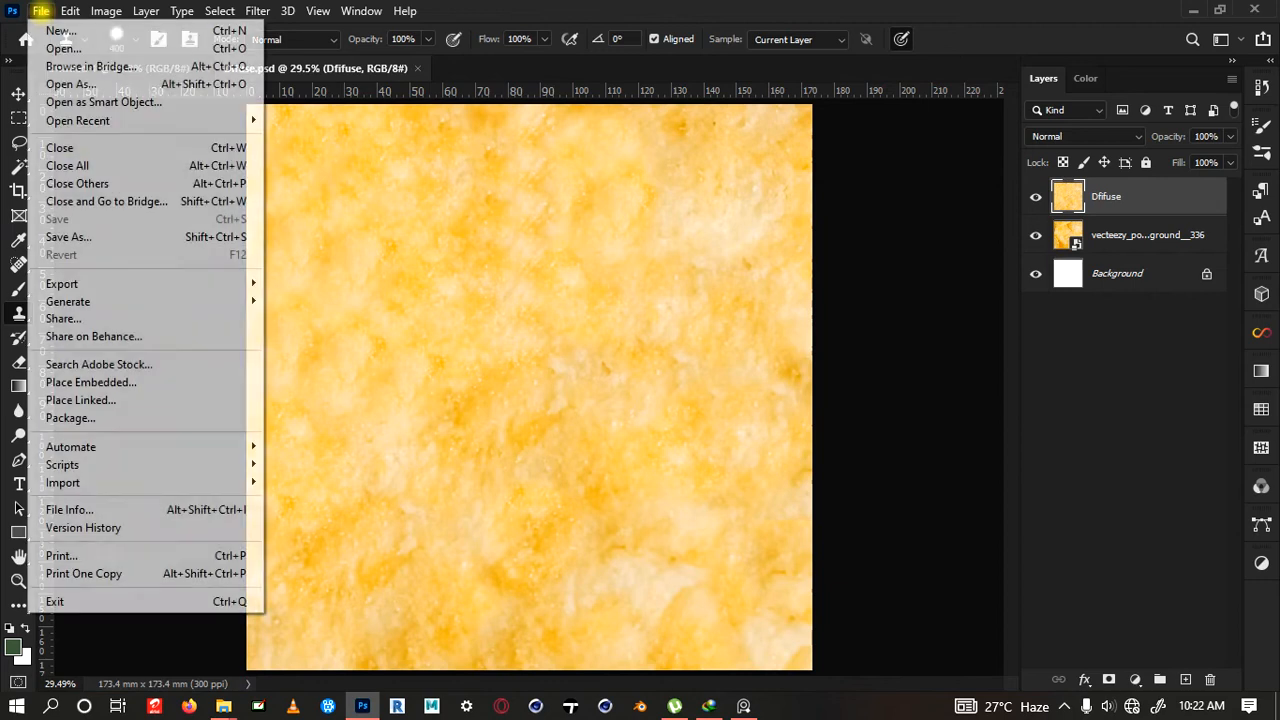
pyautogui.click(80, 238)
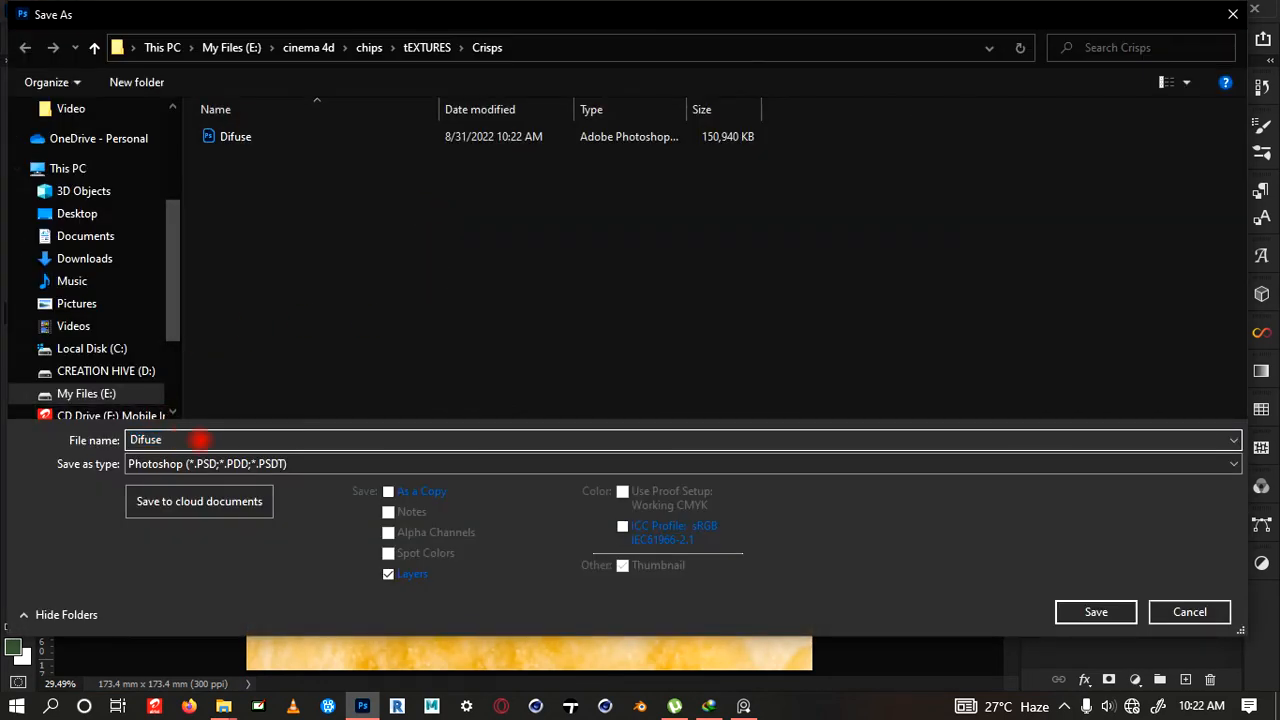
pyautogui.click(290, 464)
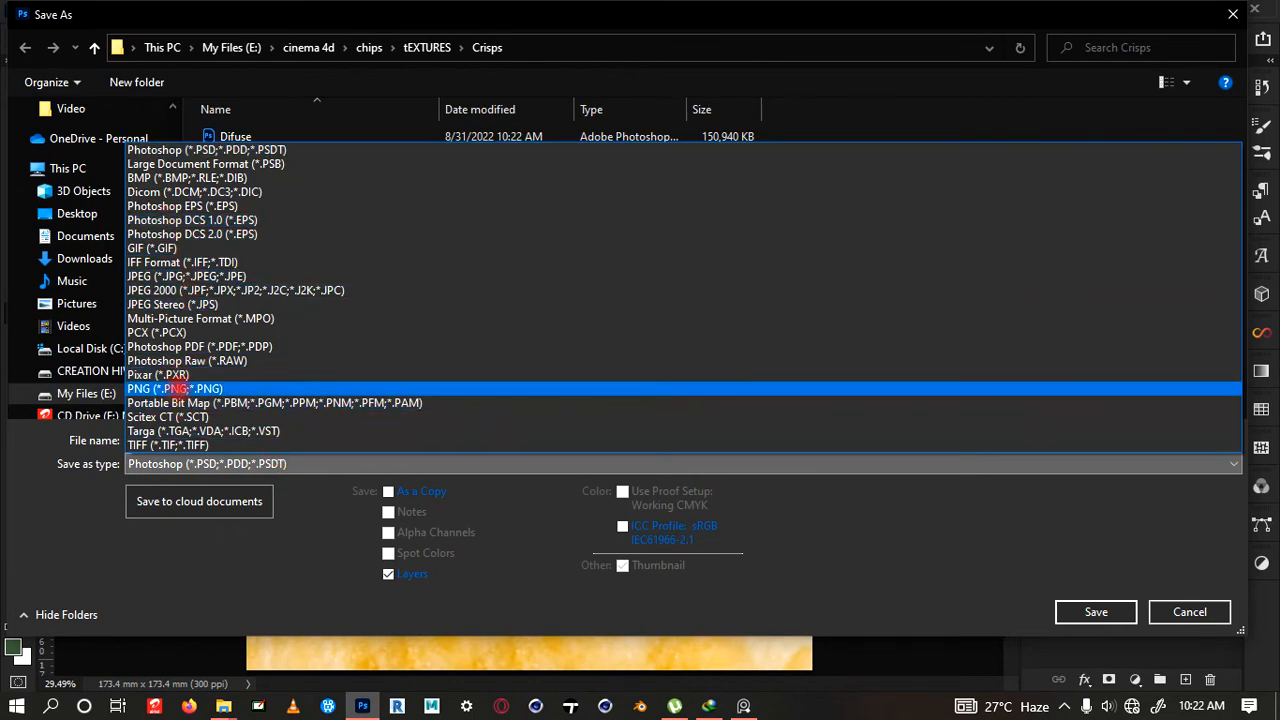
pyautogui.click(175, 388)
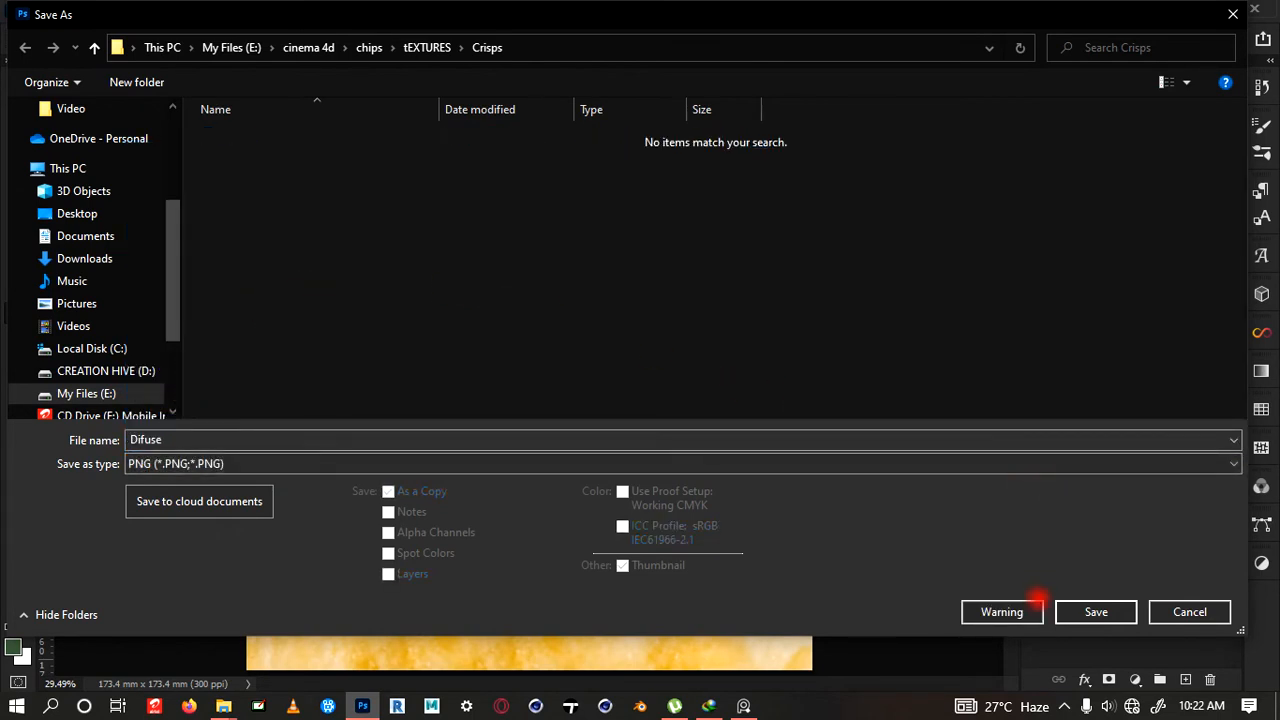
pyautogui.click(1090, 611)
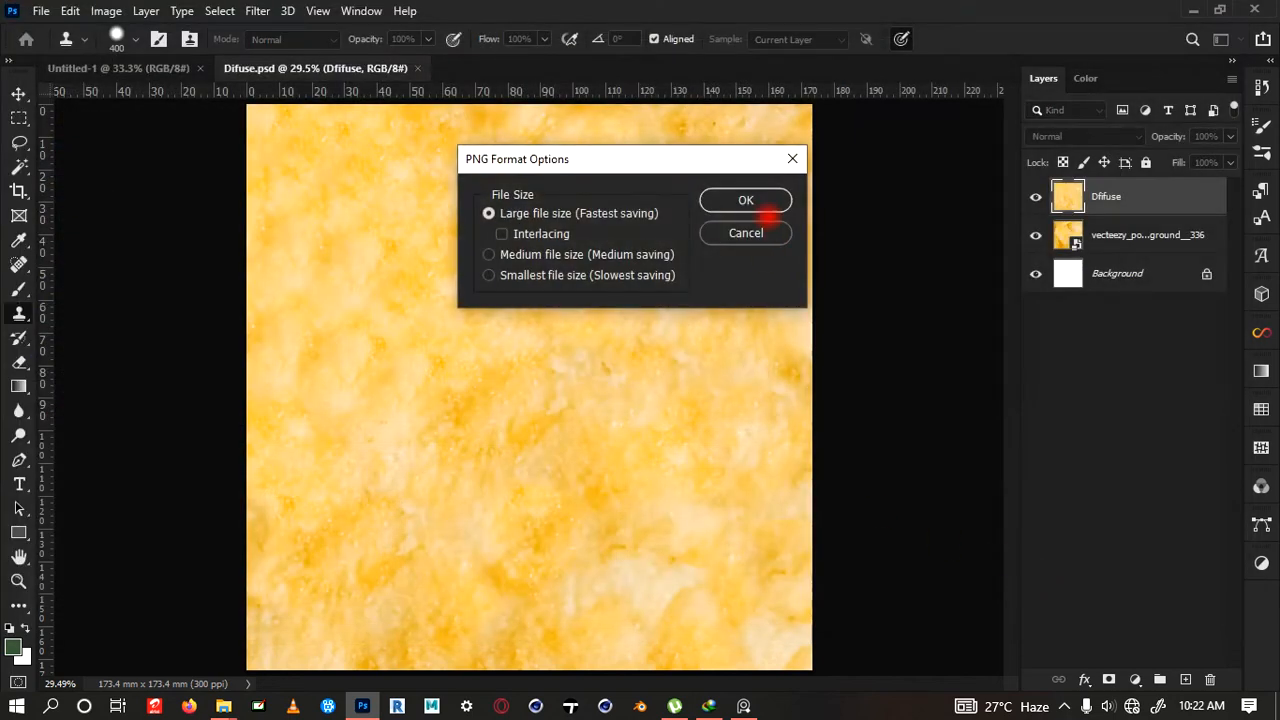
pyautogui.click(746, 205)
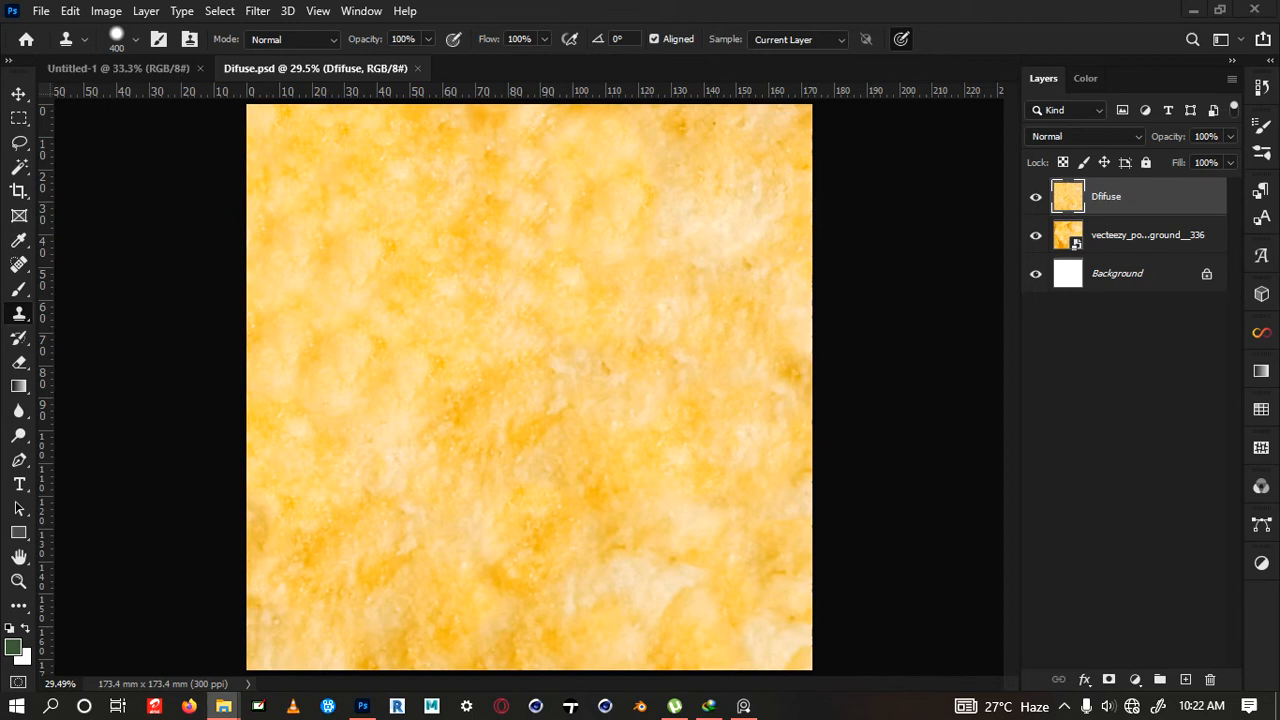
# Check the exported Difuse PNG from the Crisps folder in File Explorer, close the preview and return to Photoshop
pyautogui.moveTo(1279, 200); pyautogui.dragTo(641, 34)
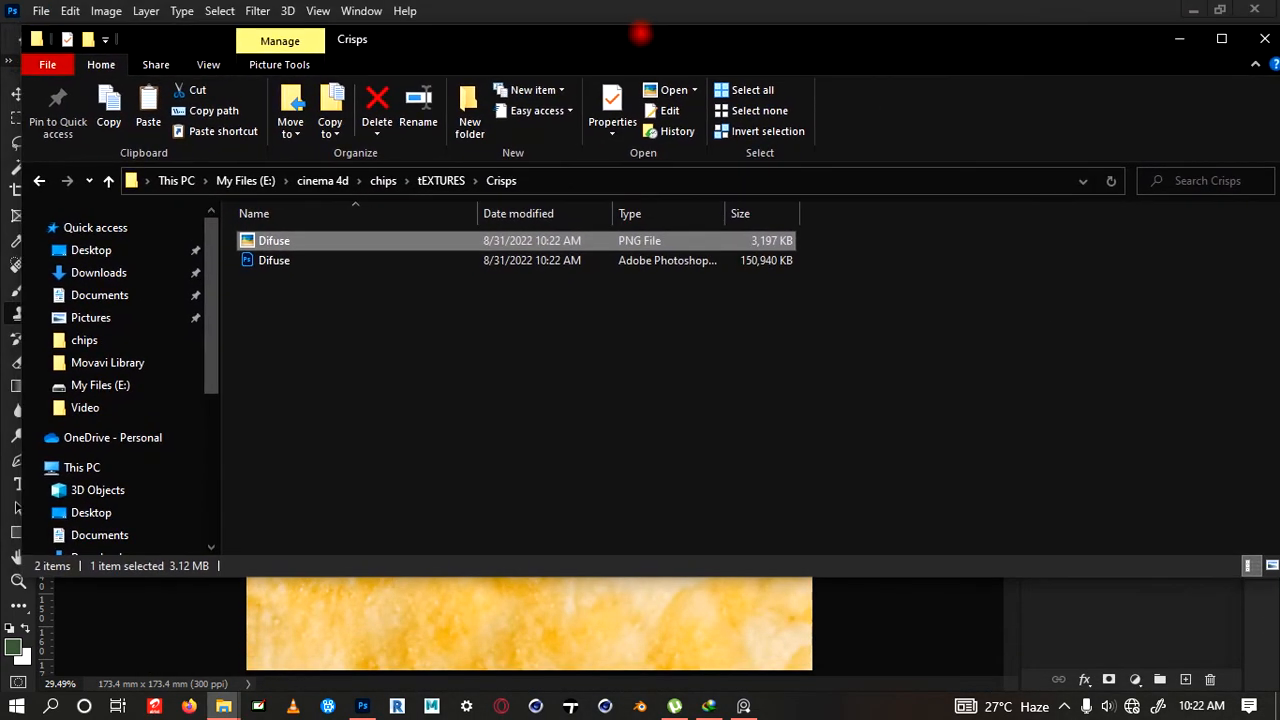
pyautogui.click(274, 242)
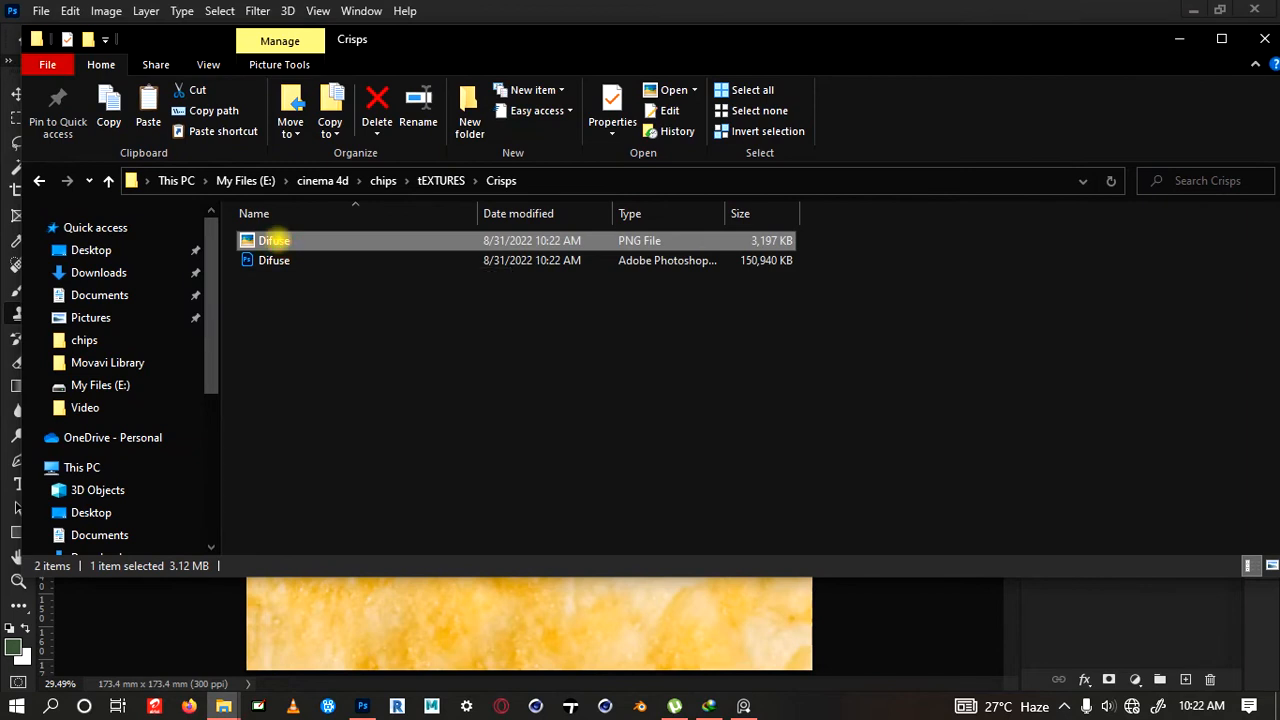
pyautogui.doubleClick(274, 240)
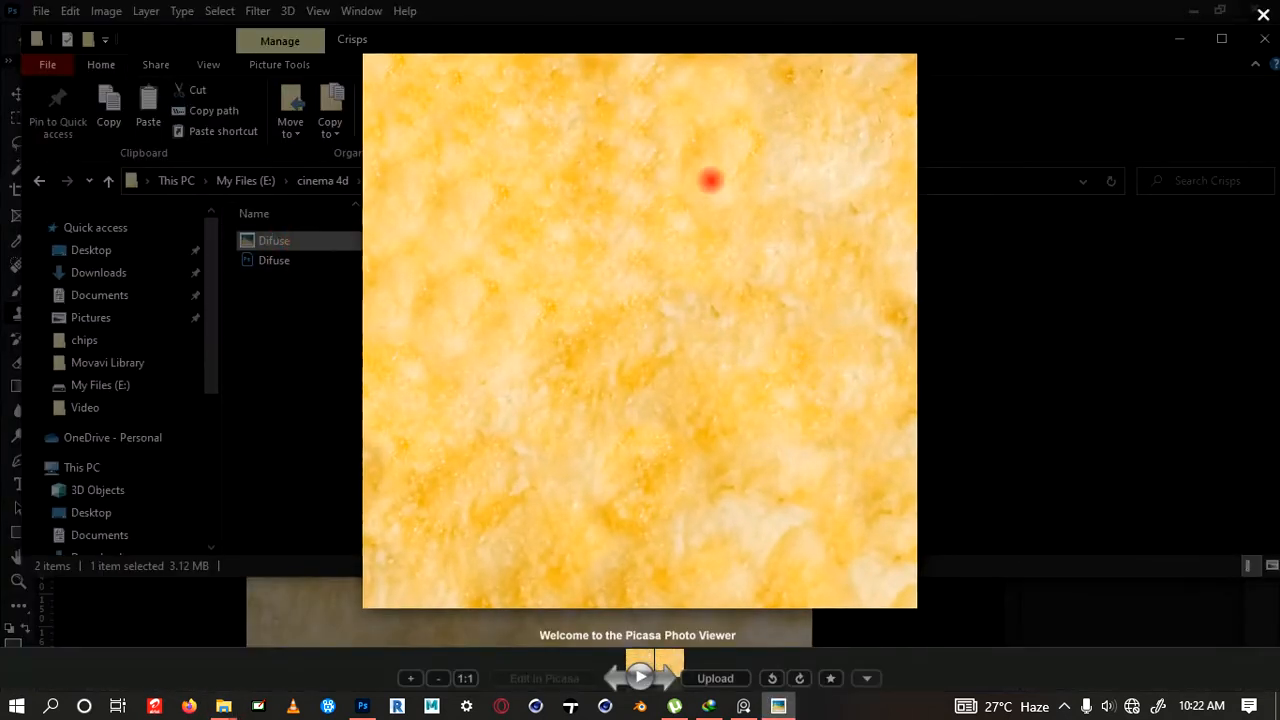
pyautogui.click(1263, 12)
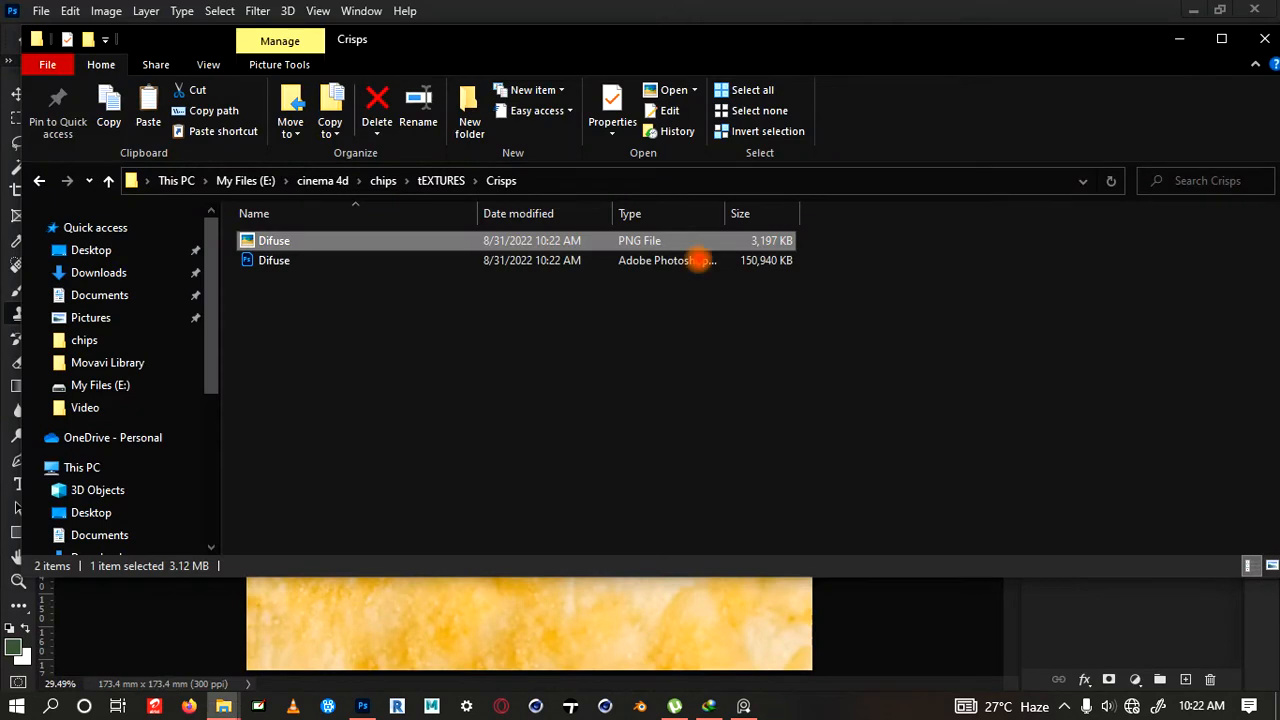
pyautogui.click(1190, 10)
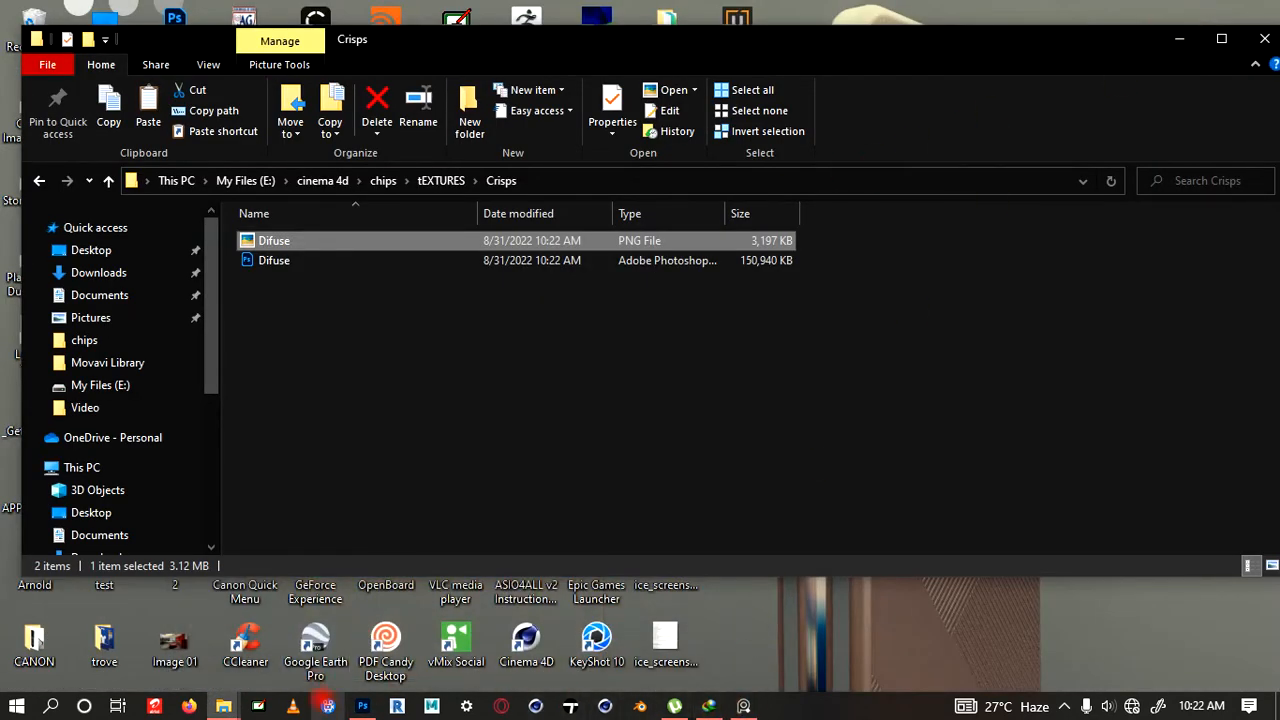
pyautogui.click(362, 706)
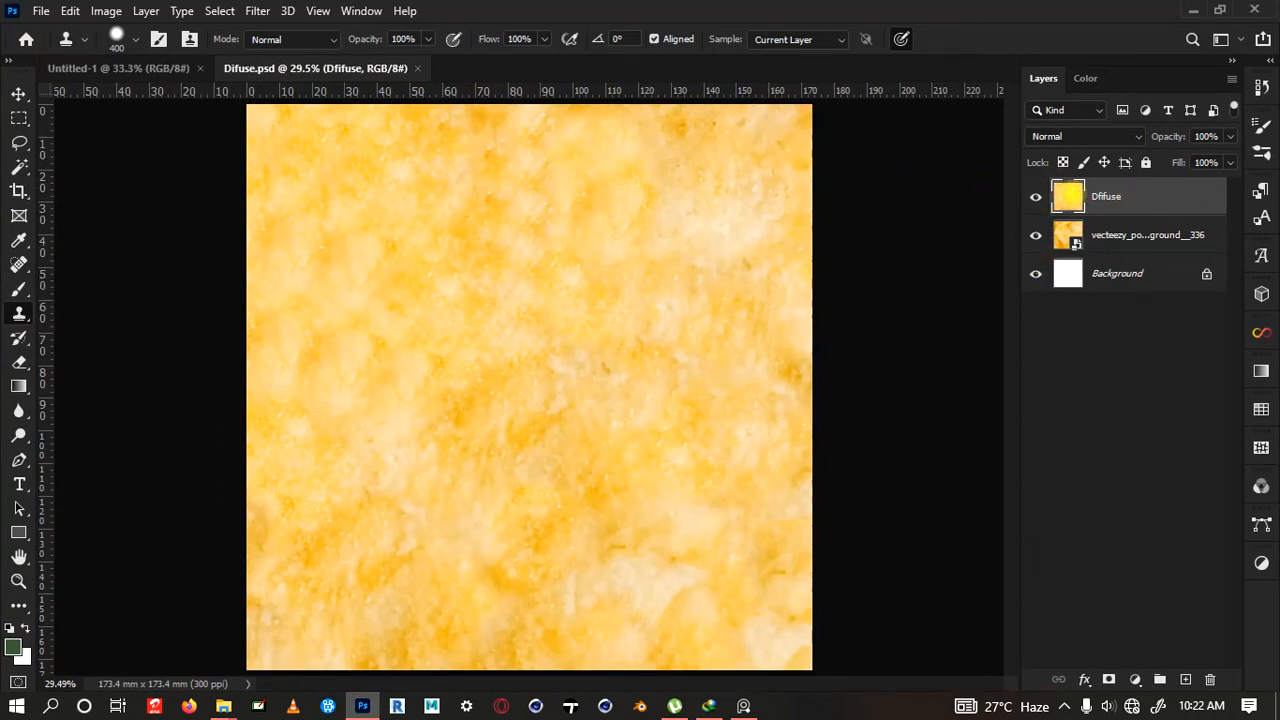
# Duplicate the Dfifuse layer and rename the copy as Normal
pyautogui.hotkey('ctrl', 'j')
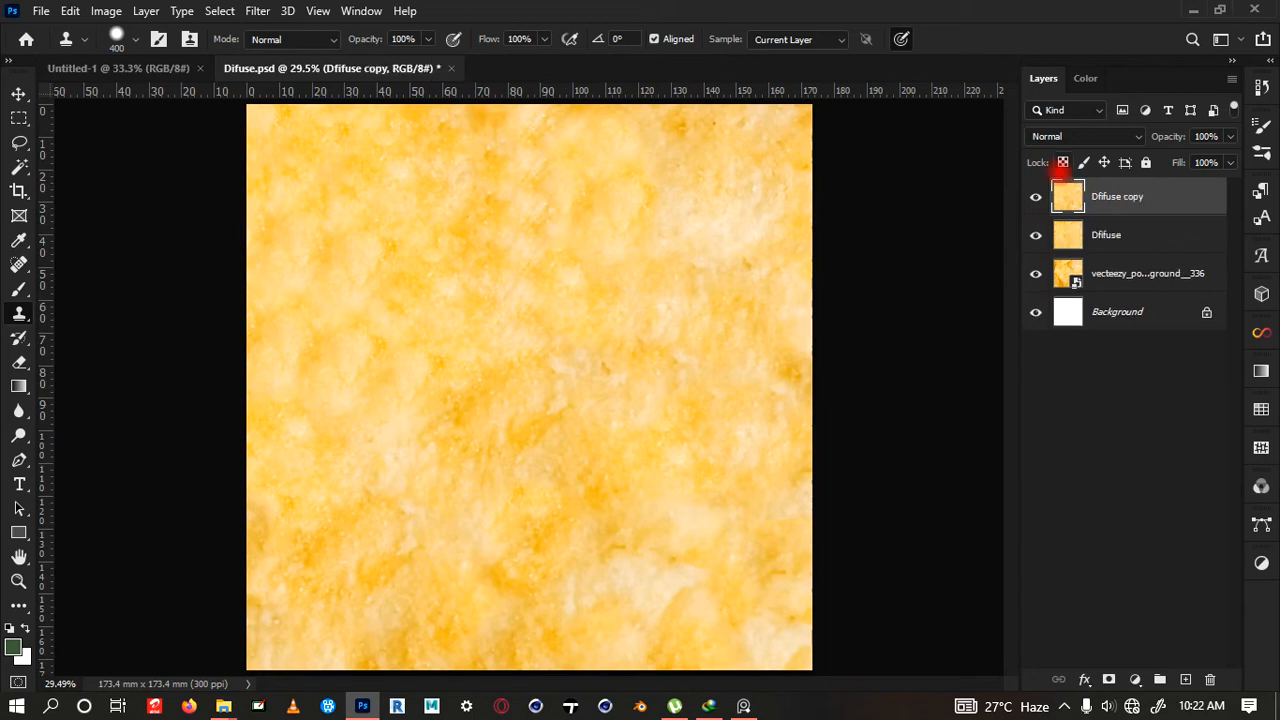
pyautogui.doubleClick(1117, 196)
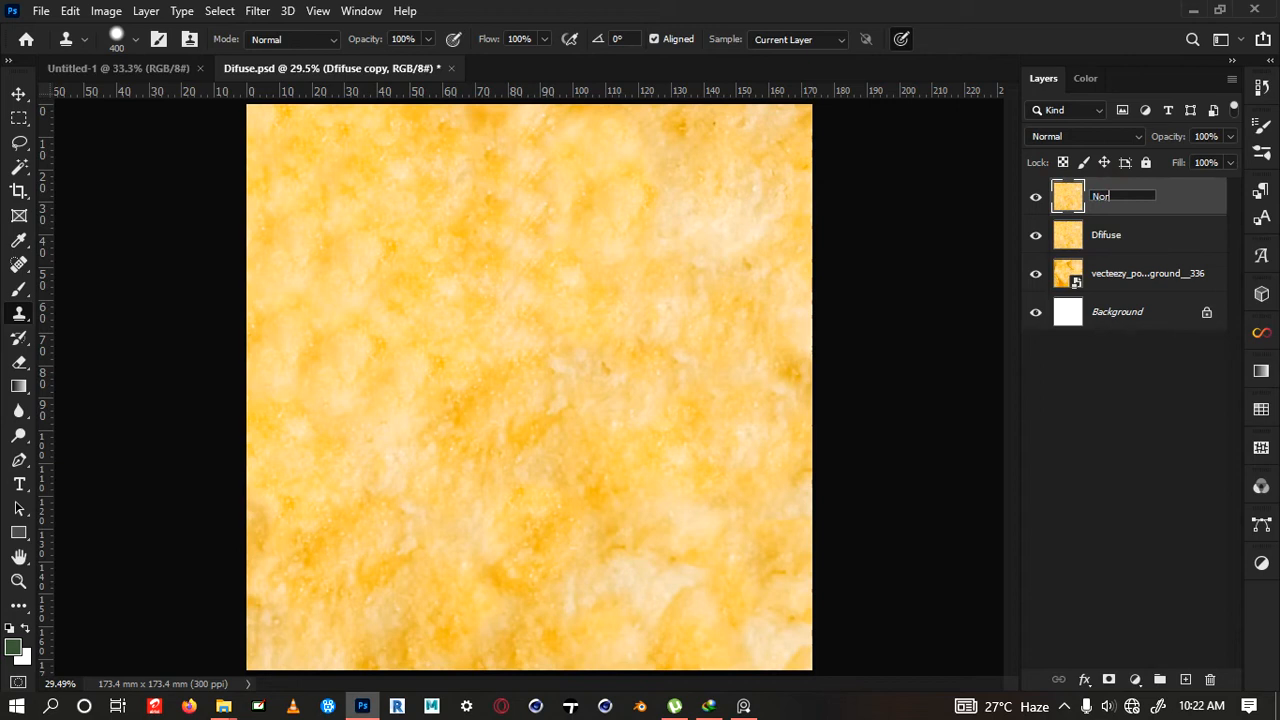
pyautogui.press('Return')
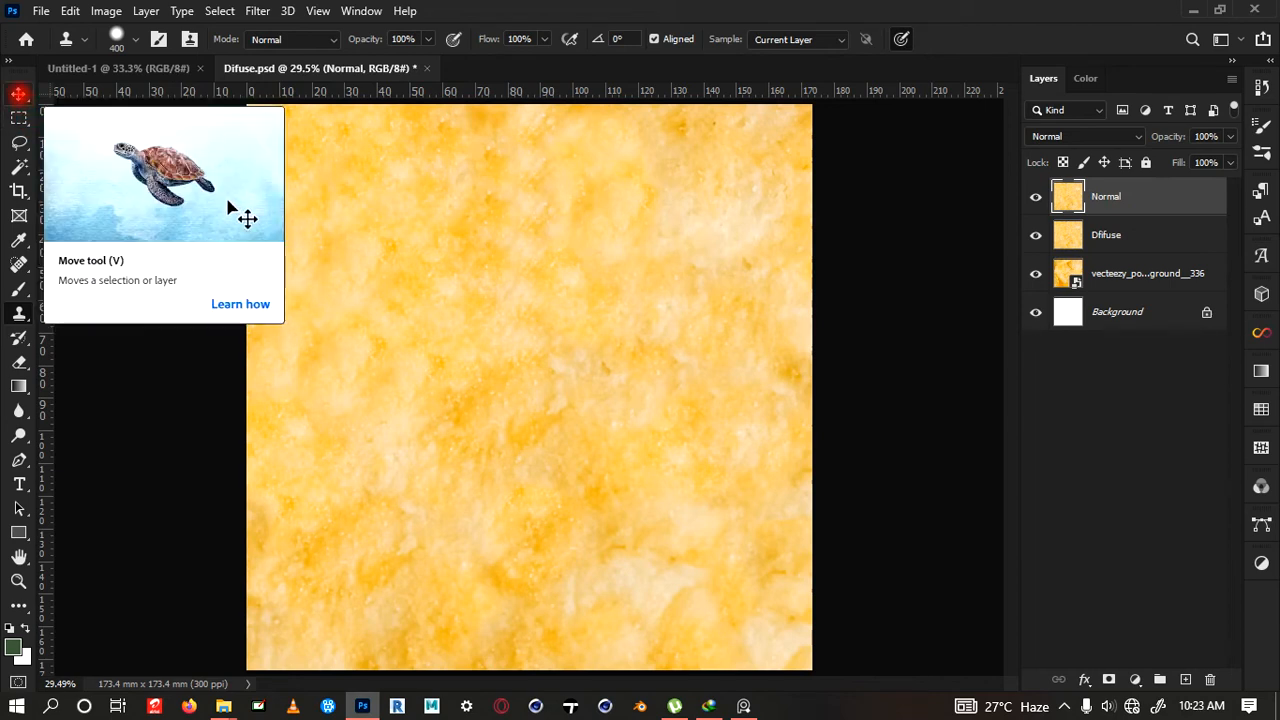
# Generate a normal map on the Normal layer with the detail scale set to 105%, and collapse the 3D options that open
pyautogui.click(19, 93)
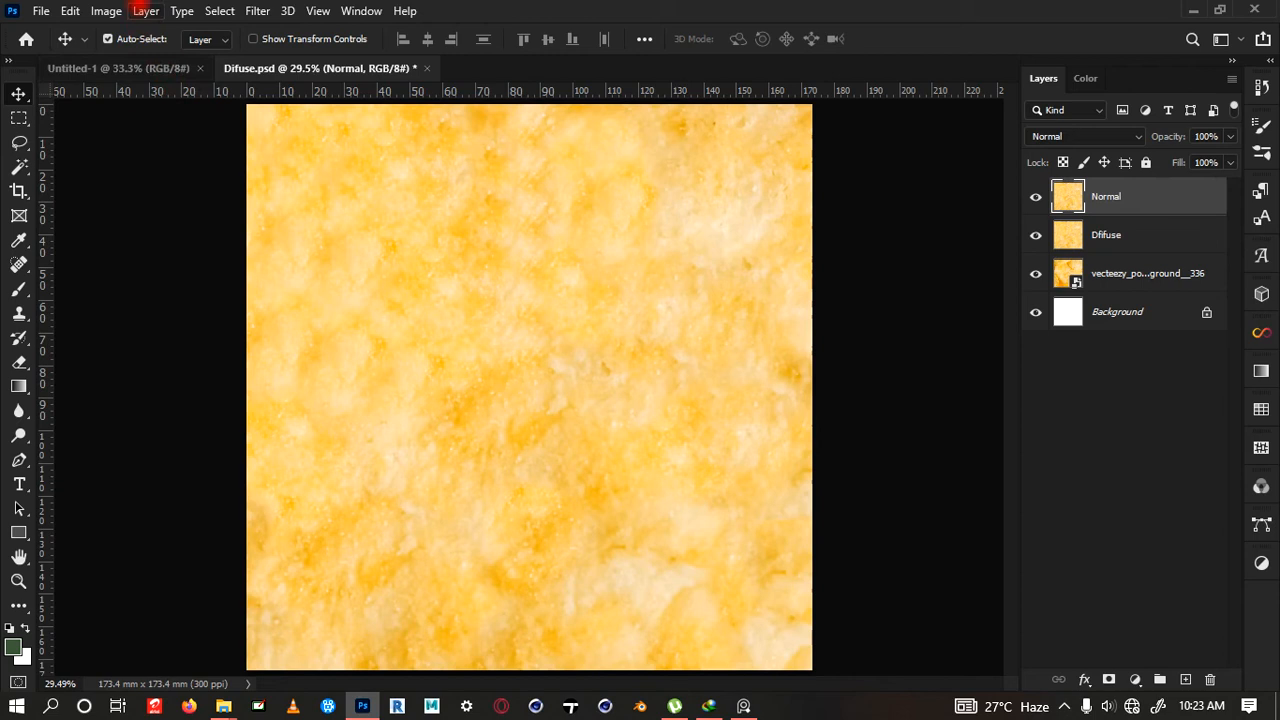
pyautogui.click(258, 11)
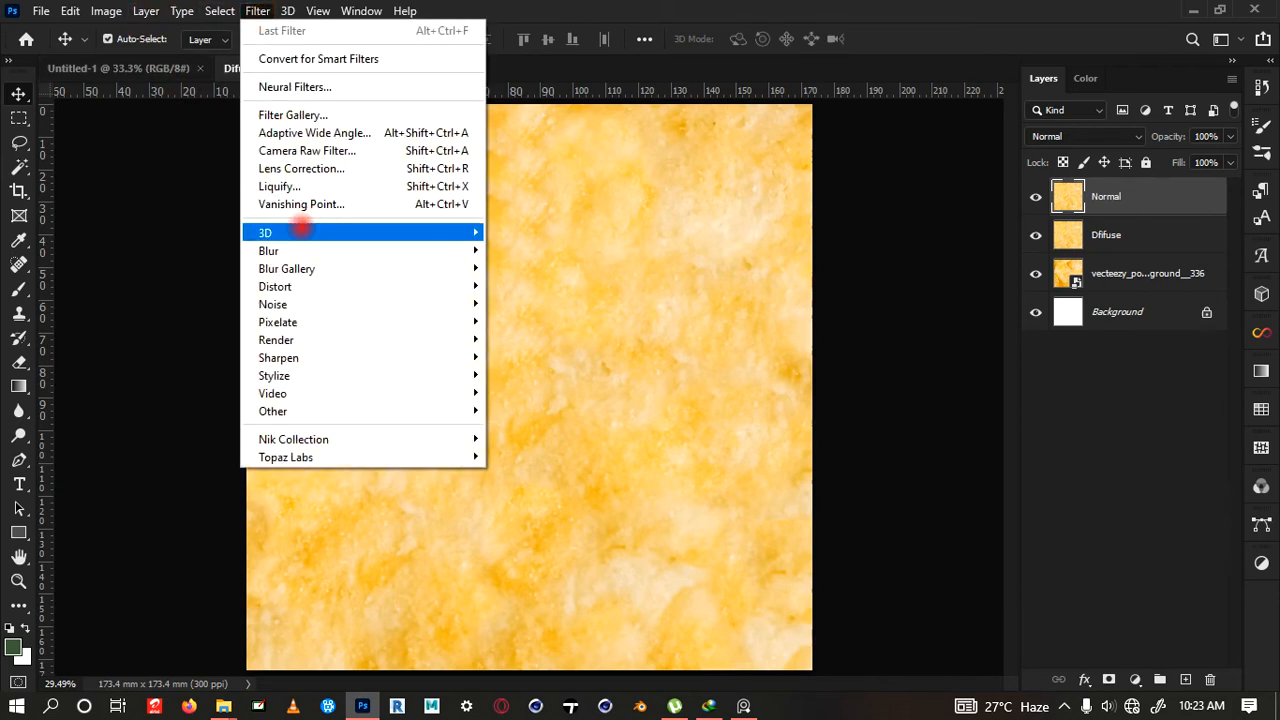
pyautogui.moveTo(301, 229)
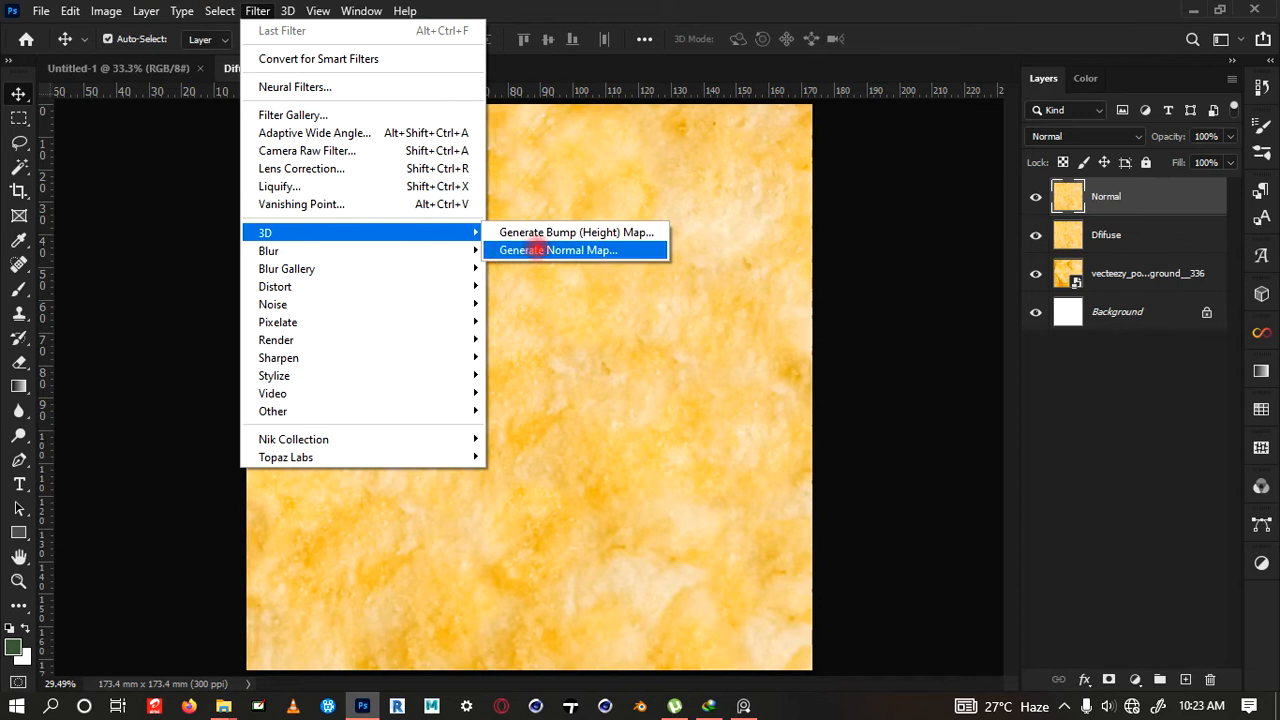
pyautogui.click(537, 250)
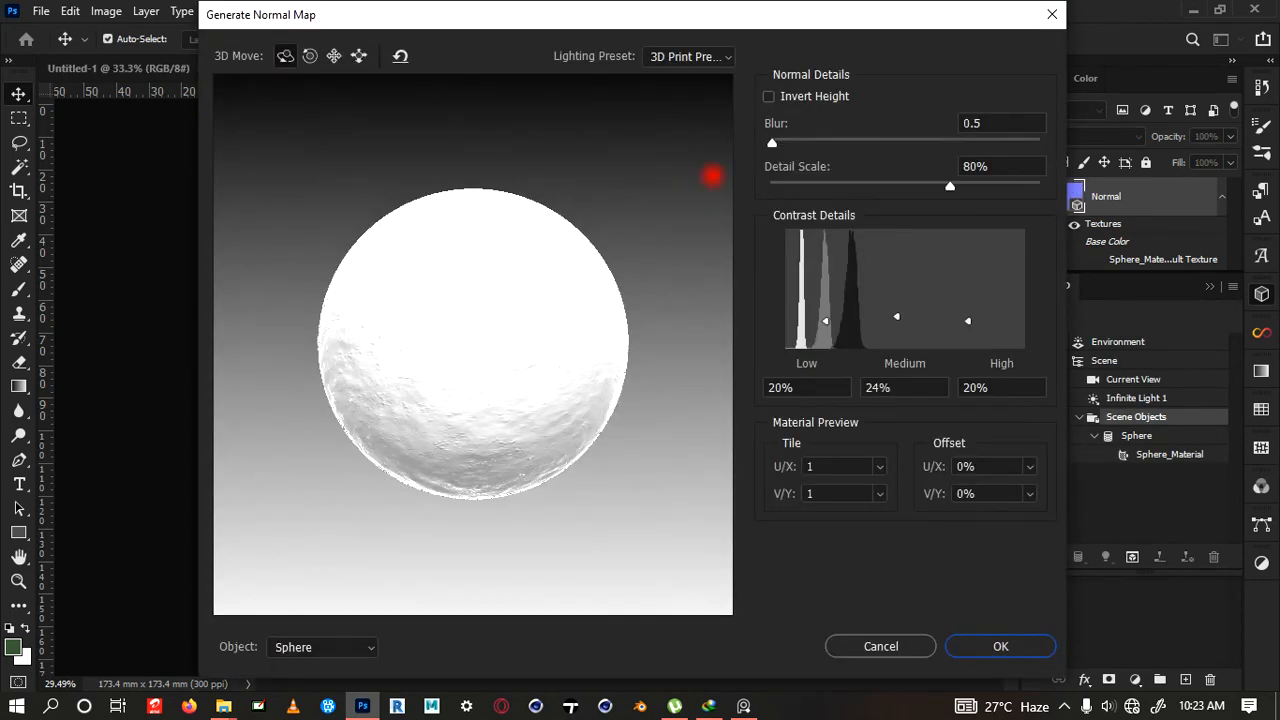
pyautogui.moveTo(697, 20); pyautogui.dragTo(806, 40)
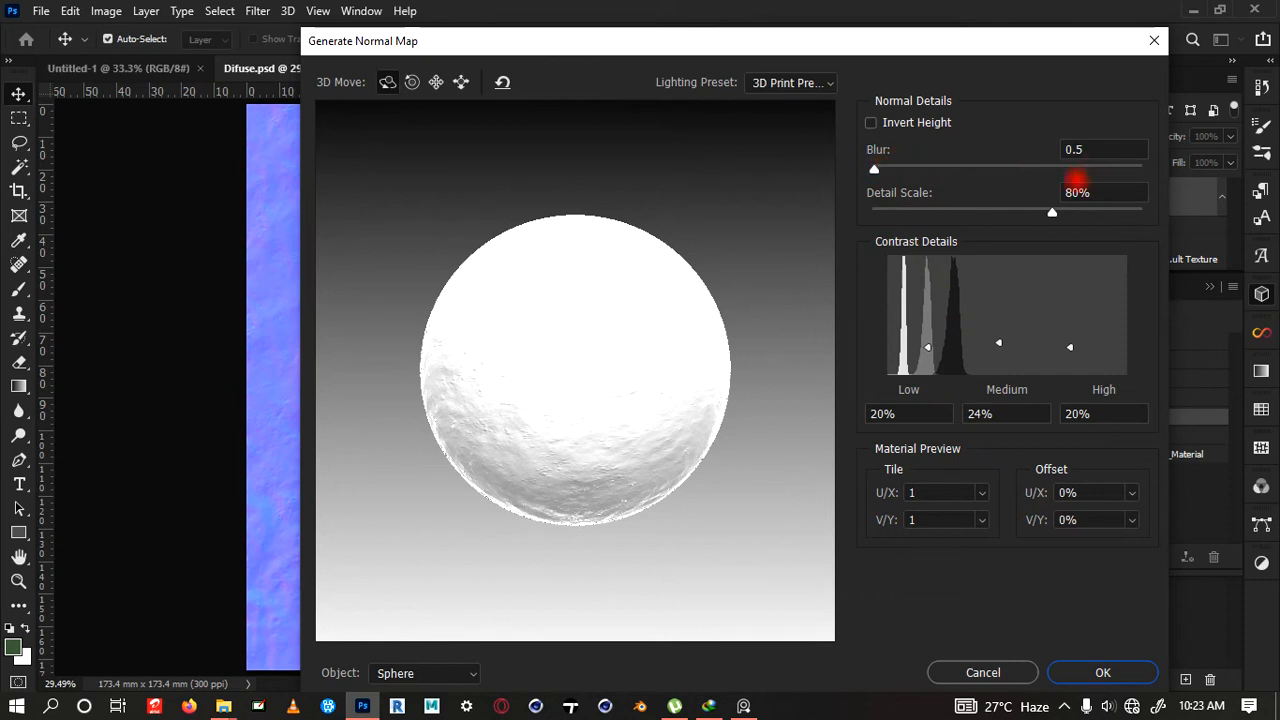
pyautogui.moveTo(1052, 212); pyautogui.dragTo(956, 212)
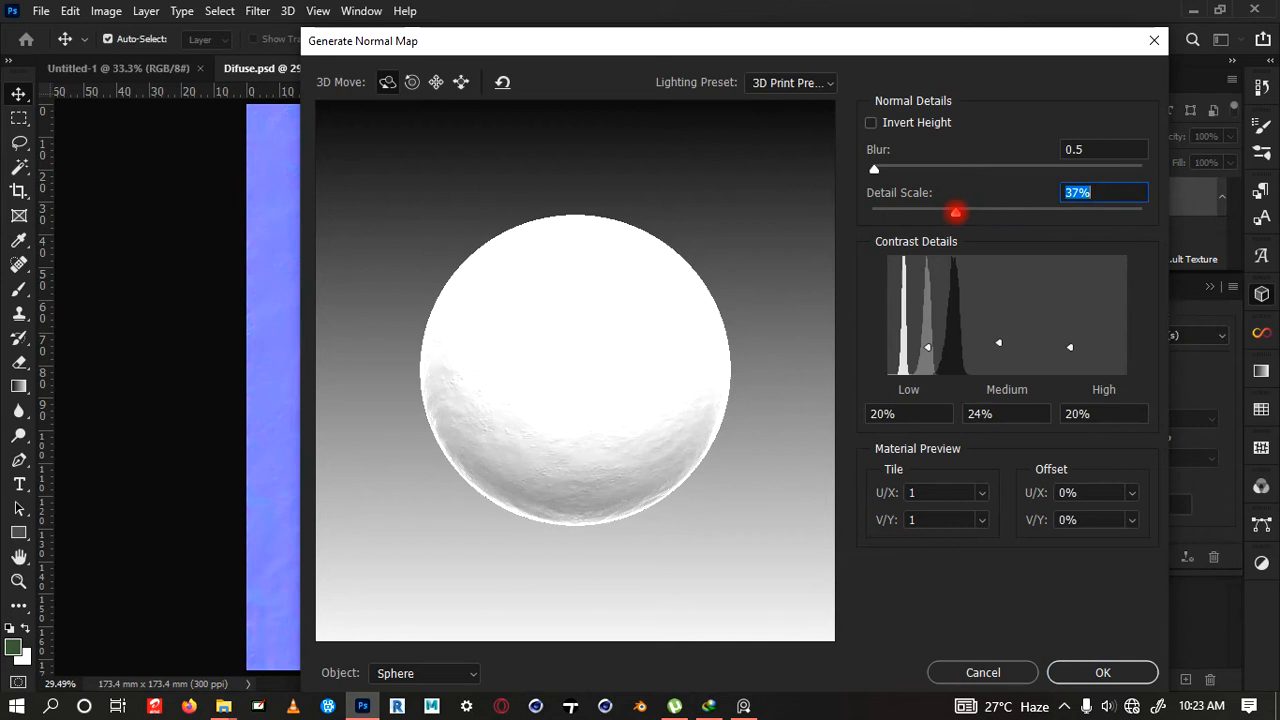
pyautogui.moveTo(956, 212); pyautogui.dragTo(1100, 213)
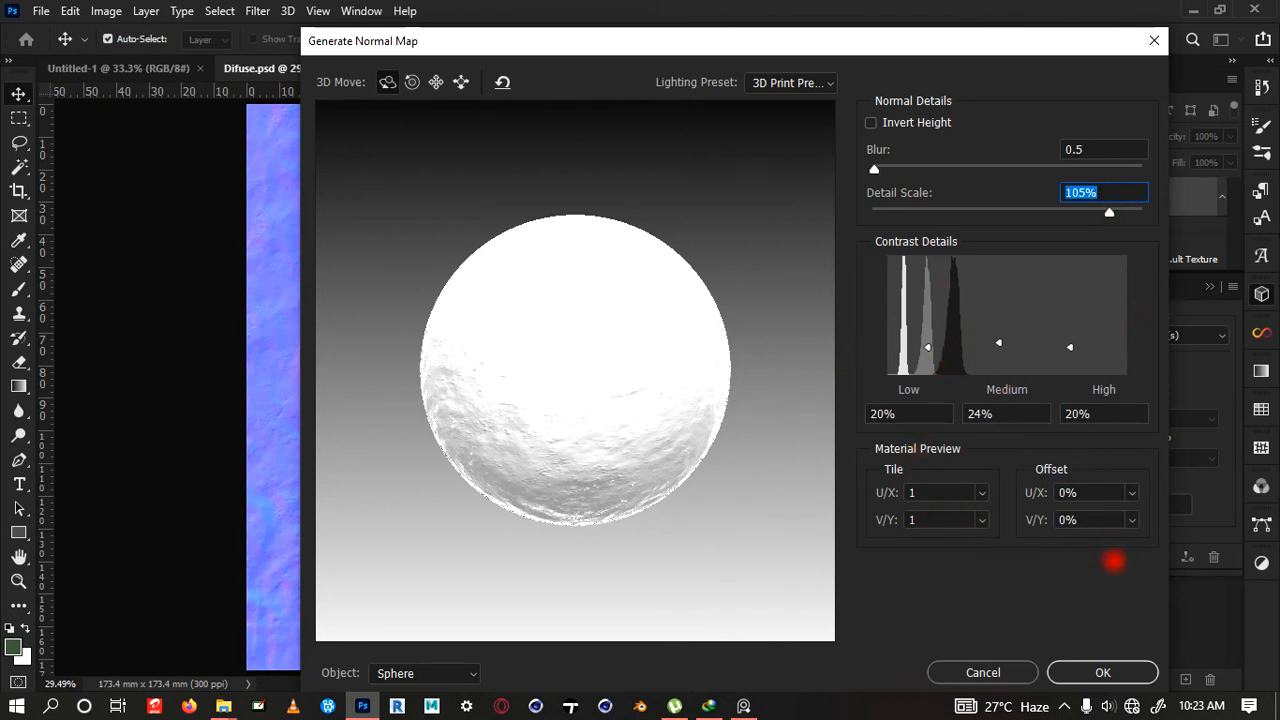
pyautogui.click(1092, 670)
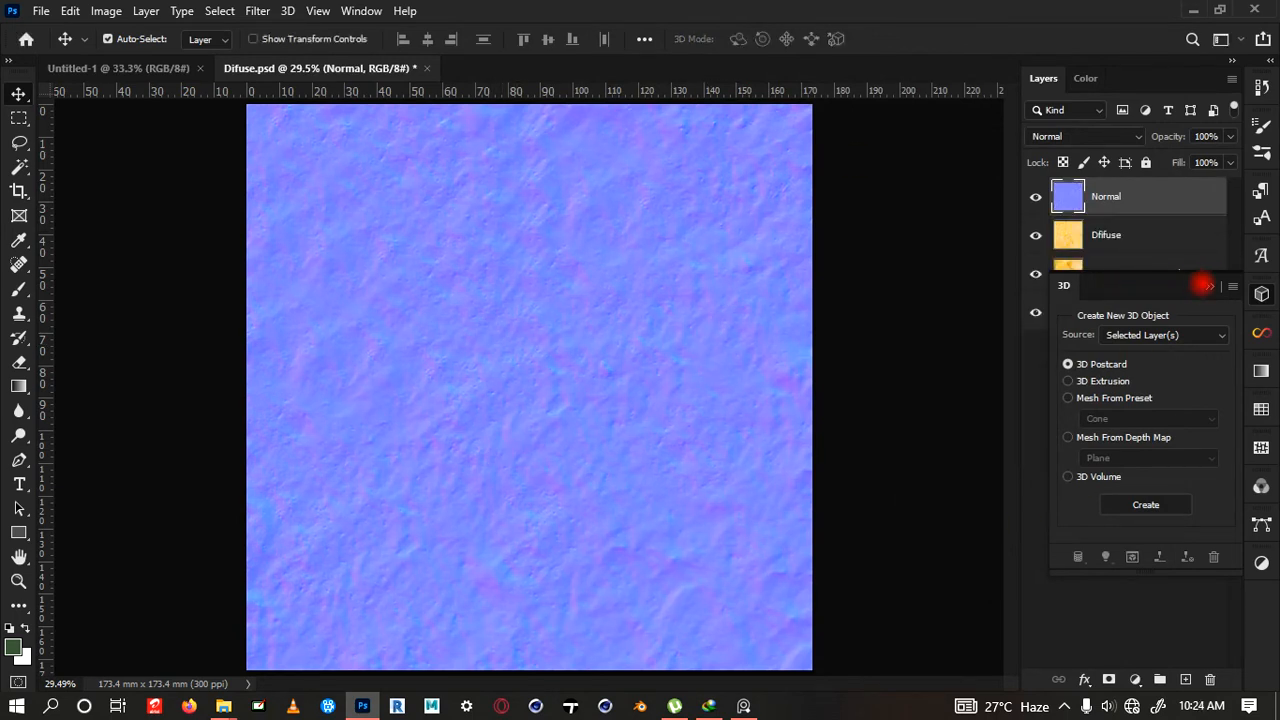
pyautogui.click(1209, 286)
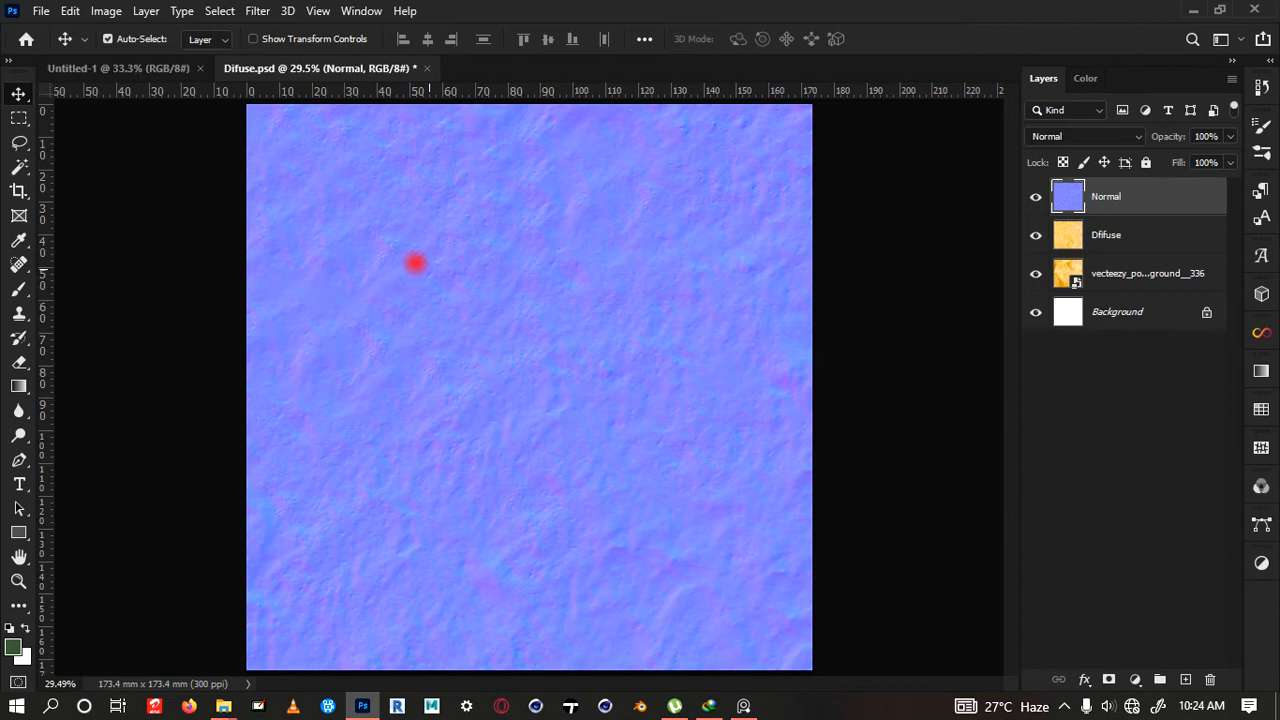
# Save a PNG copy named Normal in the Crisps folder
pyautogui.click(40, 11)
pyautogui.click(110, 237)
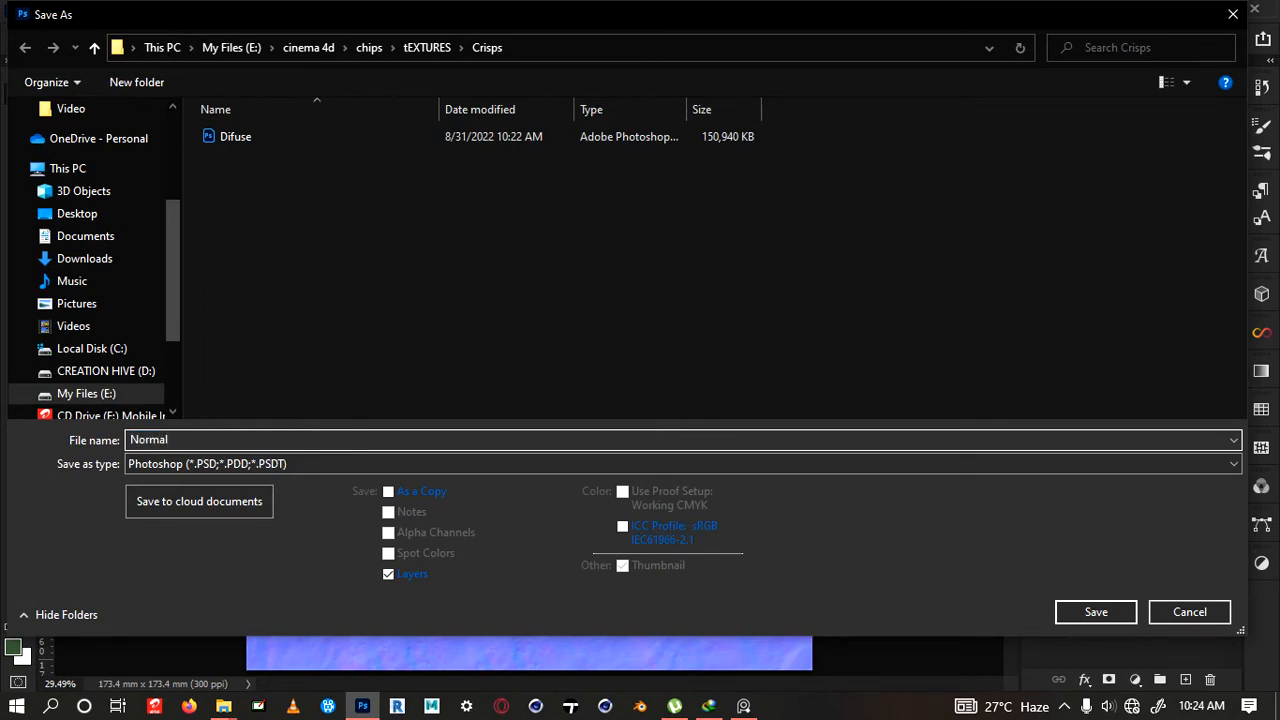
pyautogui.click(414, 463)
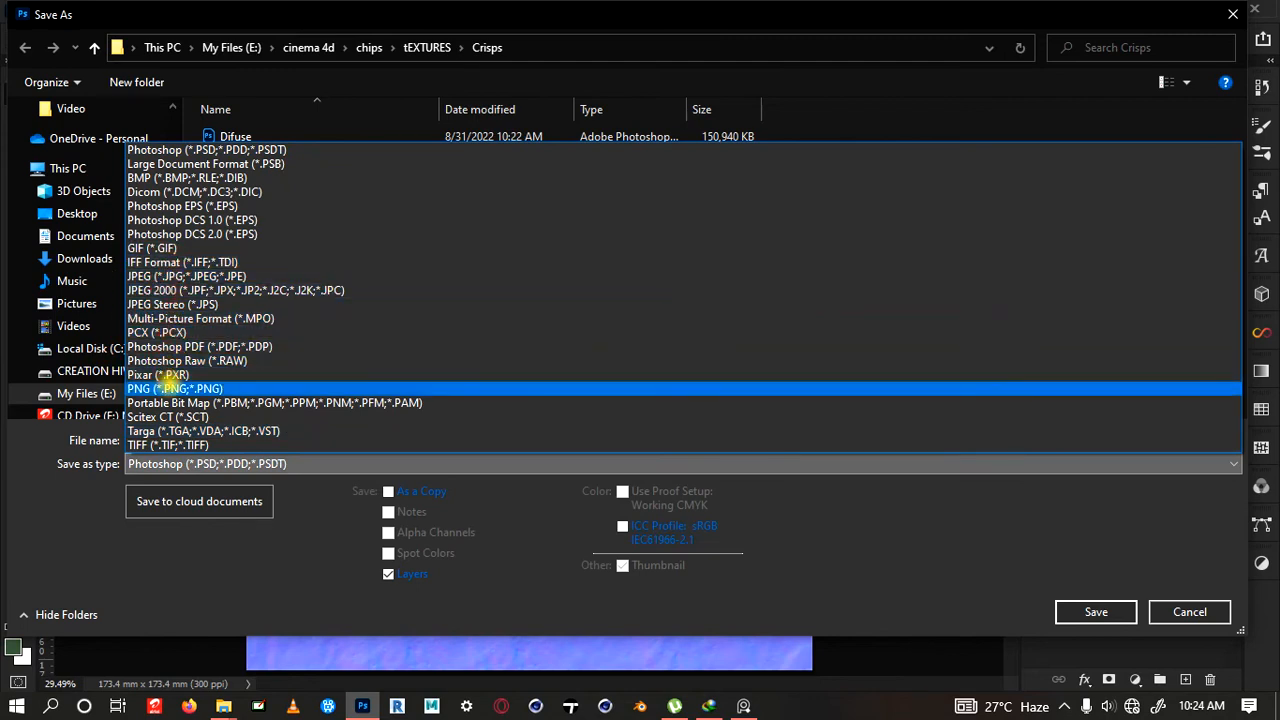
pyautogui.click(170, 388)
pyautogui.click(1092, 610)
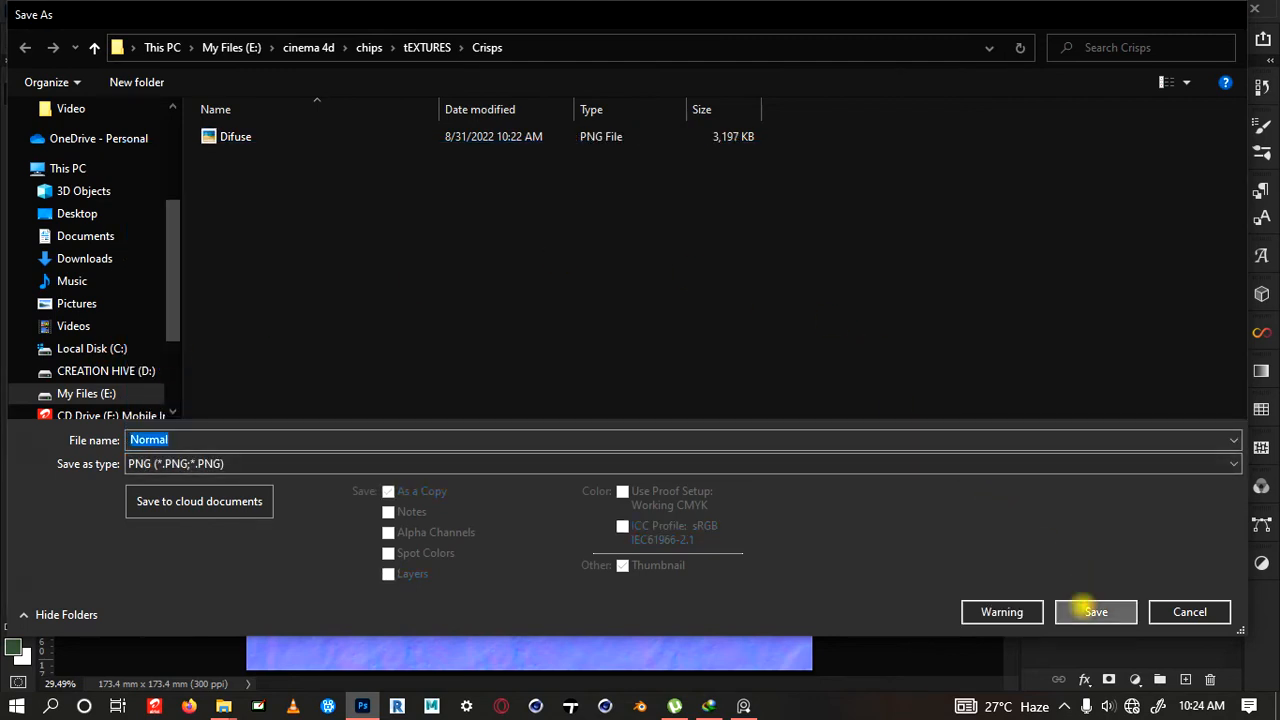
pyautogui.click(766, 199)
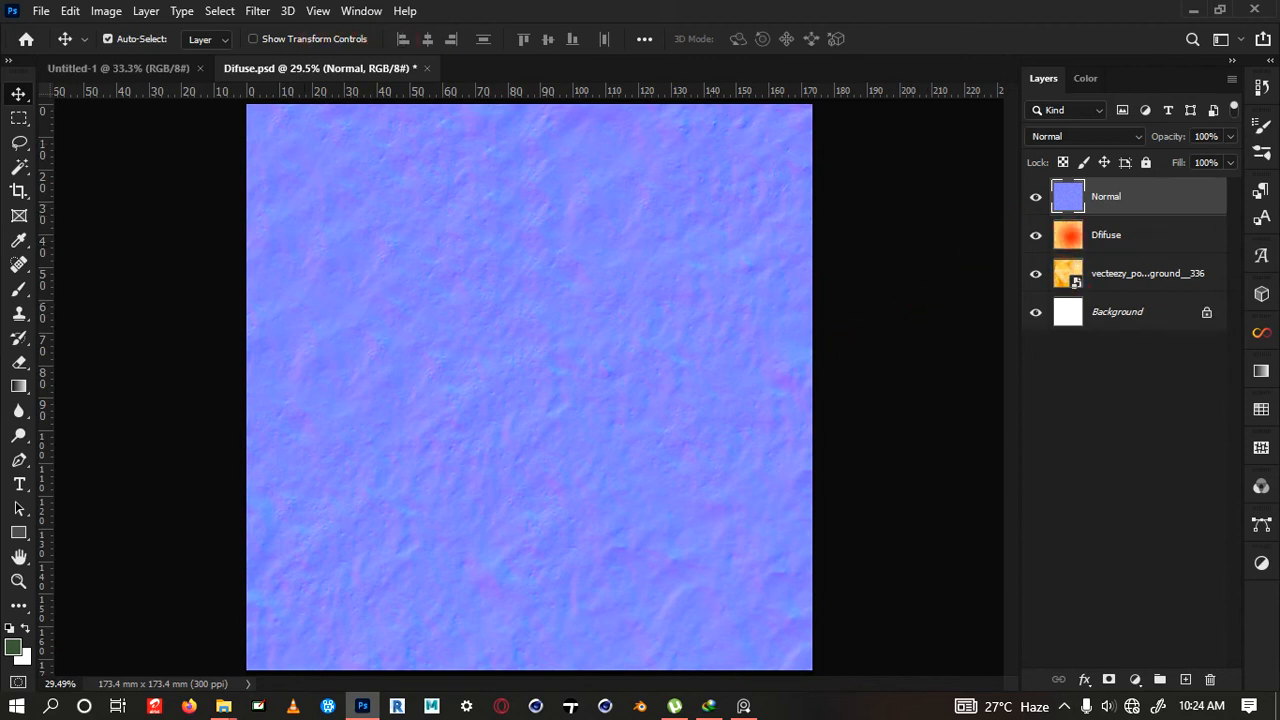
# Duplicate the Dfifuse layer, move the copy above the Normal layer and rename it Height
pyautogui.click(1068, 234)
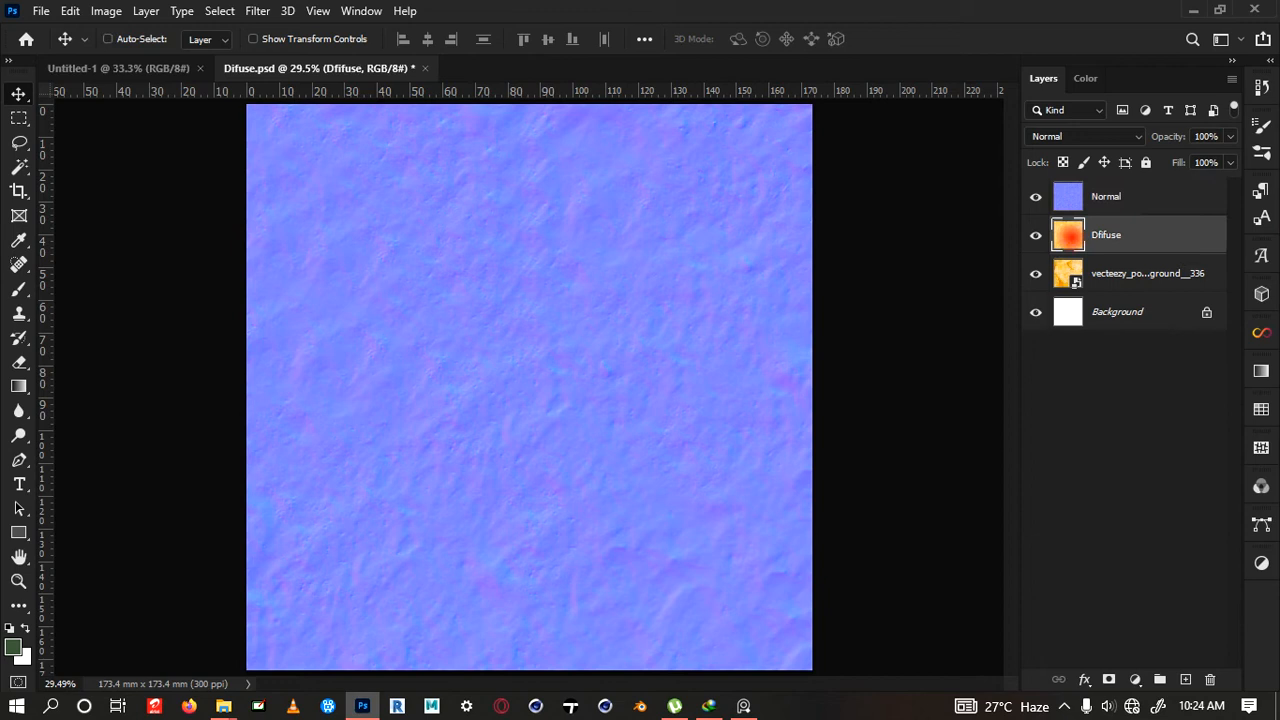
pyautogui.hotkey('ctrl', 'j')
pyautogui.moveTo(1068, 234); pyautogui.dragTo(1068, 190)
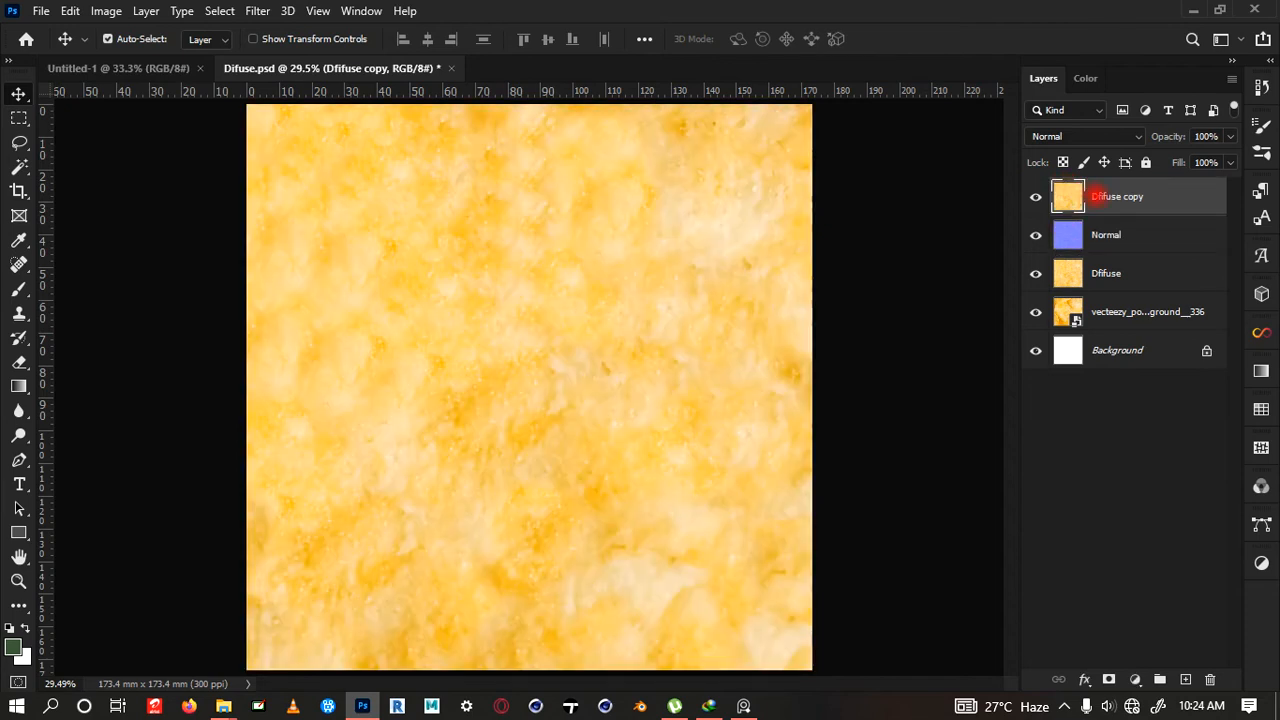
pyautogui.doubleClick(1110, 194)
pyautogui.click(1114, 190)
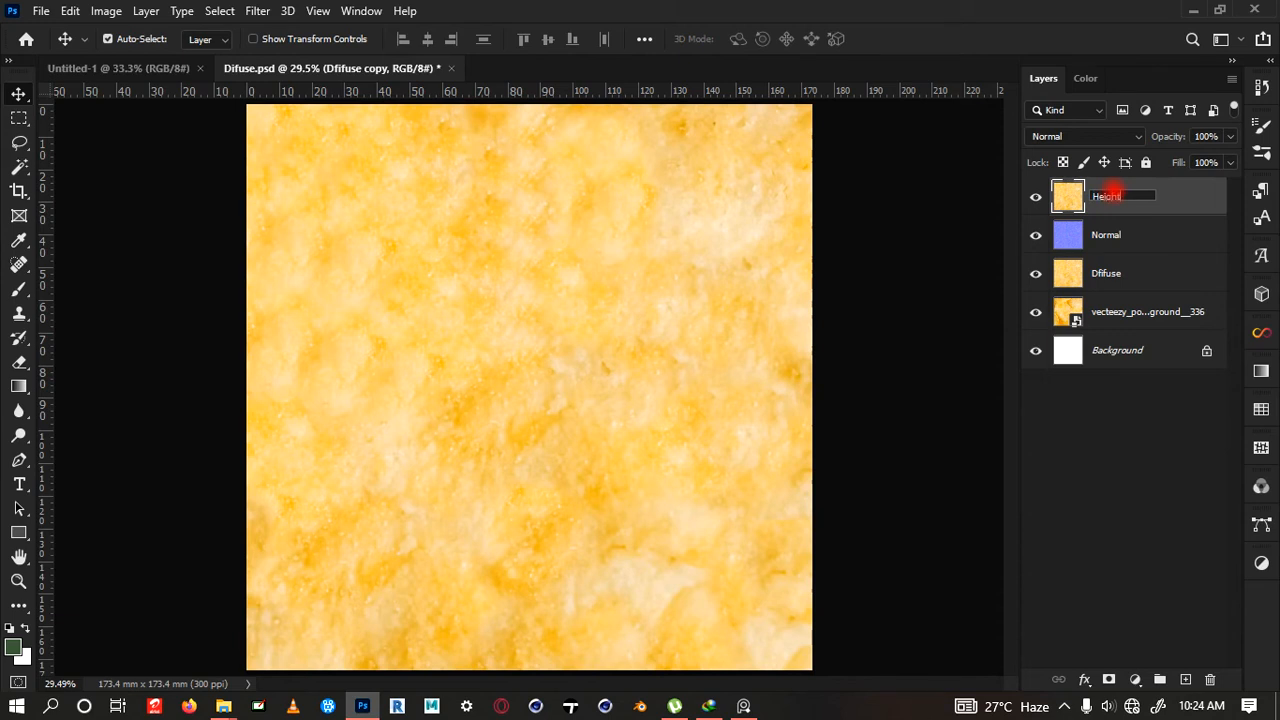
pyautogui.press('Return')
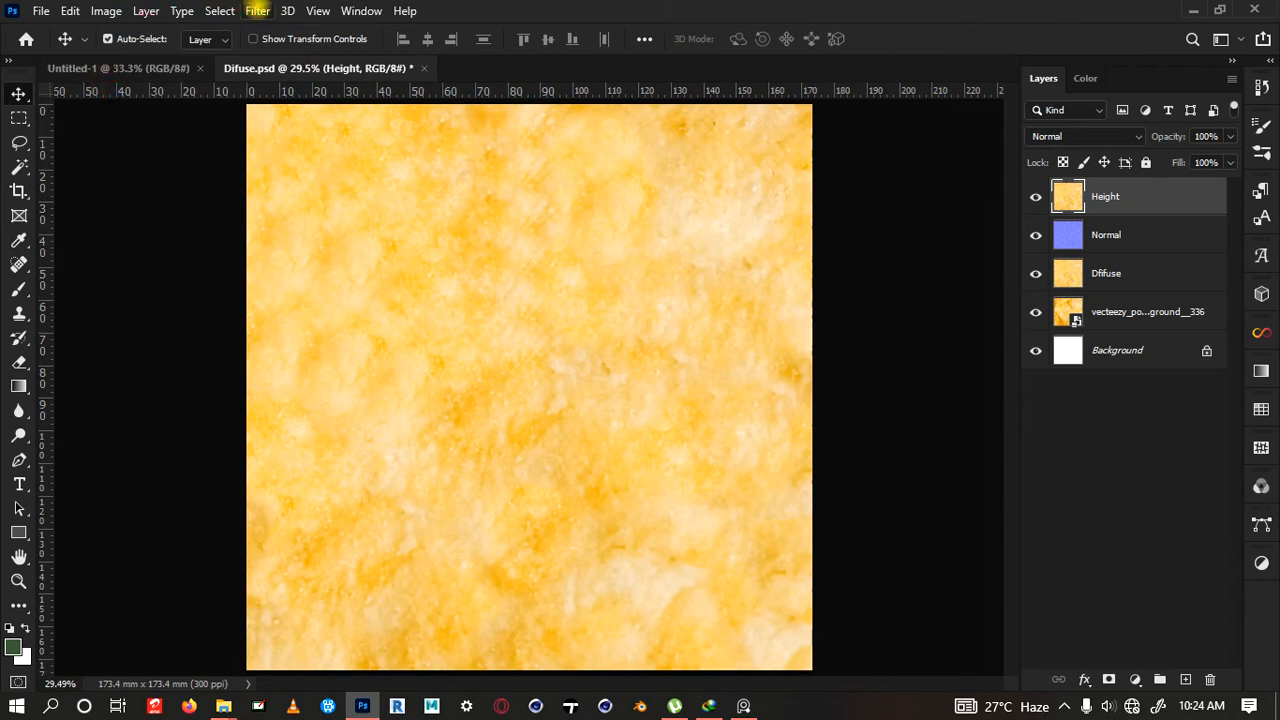
# Start a bump (height) map from the Height layer, set its detail scale to 94% and inspect the sphere preview from other angles
pyautogui.click(257, 10)
pyautogui.moveTo(393, 234)
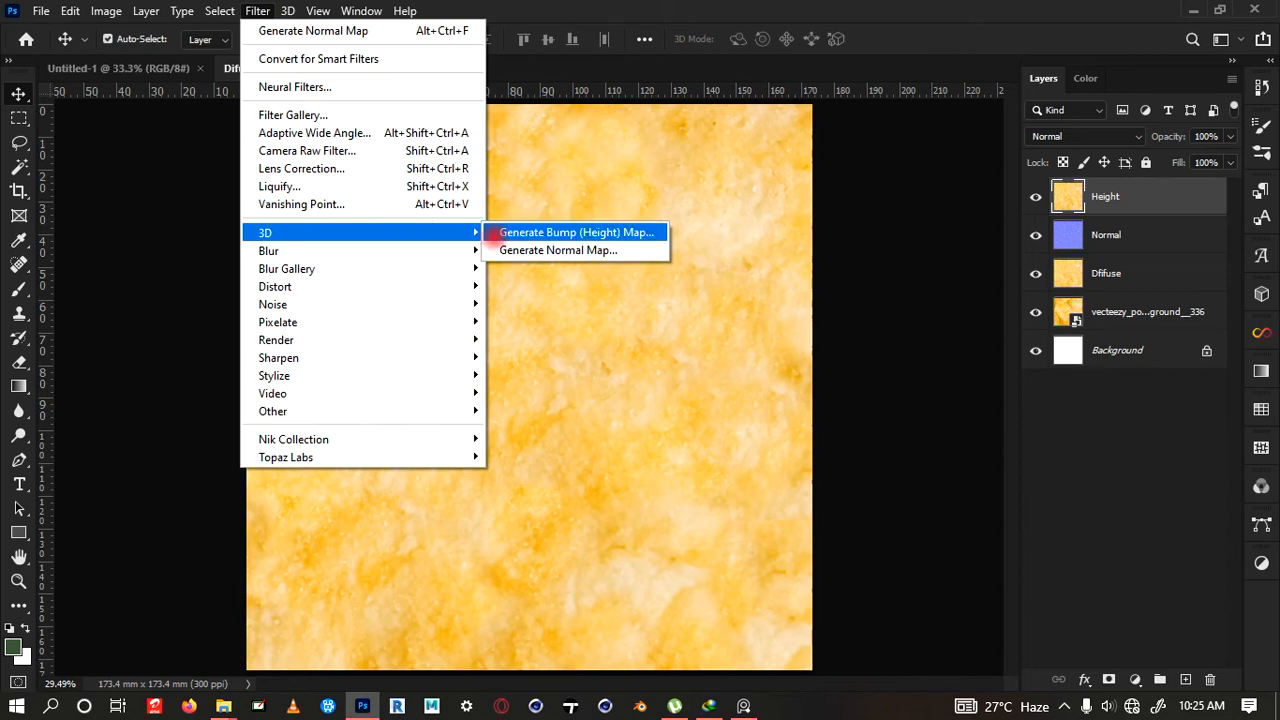
pyautogui.click(493, 232)
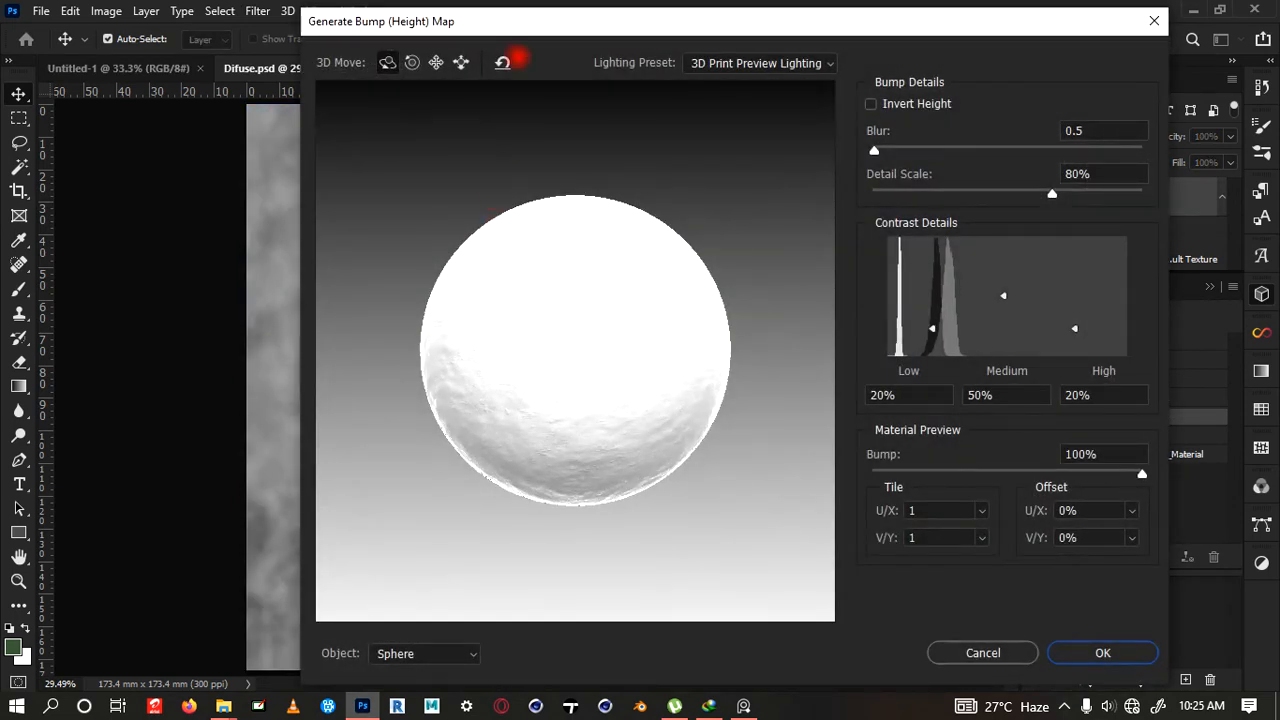
pyautogui.moveTo(520, 22); pyautogui.dragTo(427, 43)
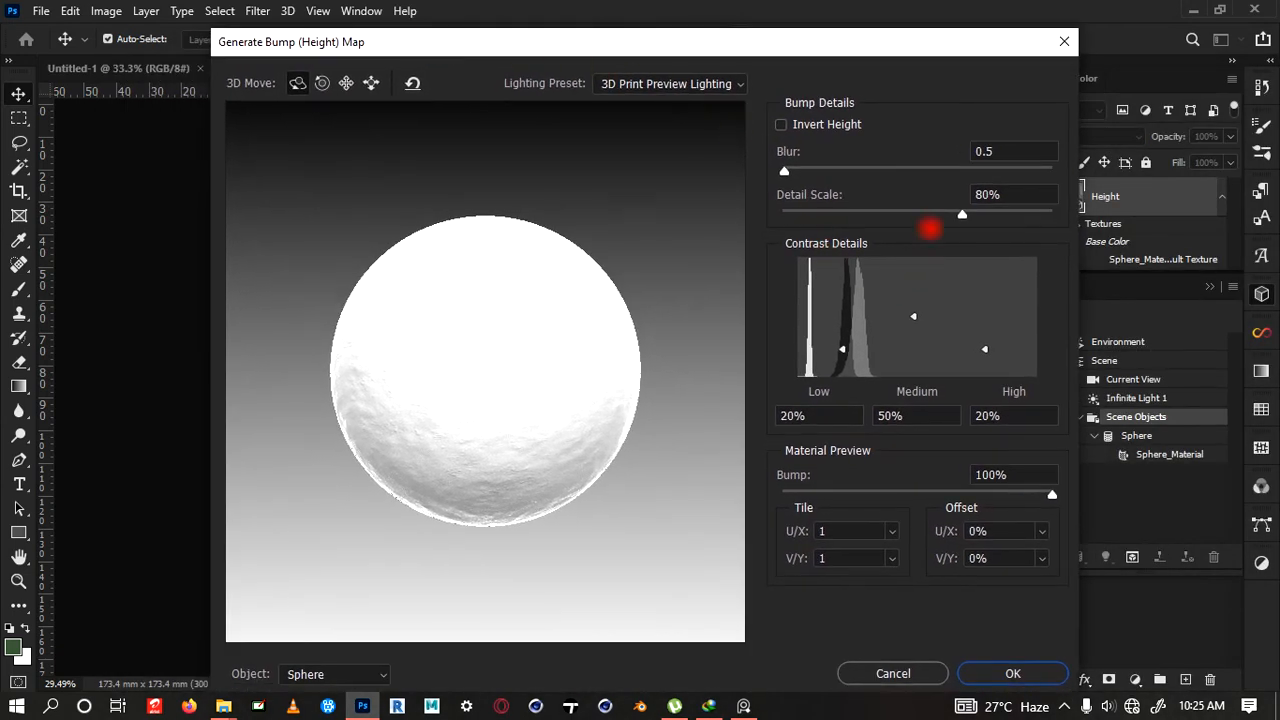
pyautogui.moveTo(960, 215); pyautogui.dragTo(982, 215)
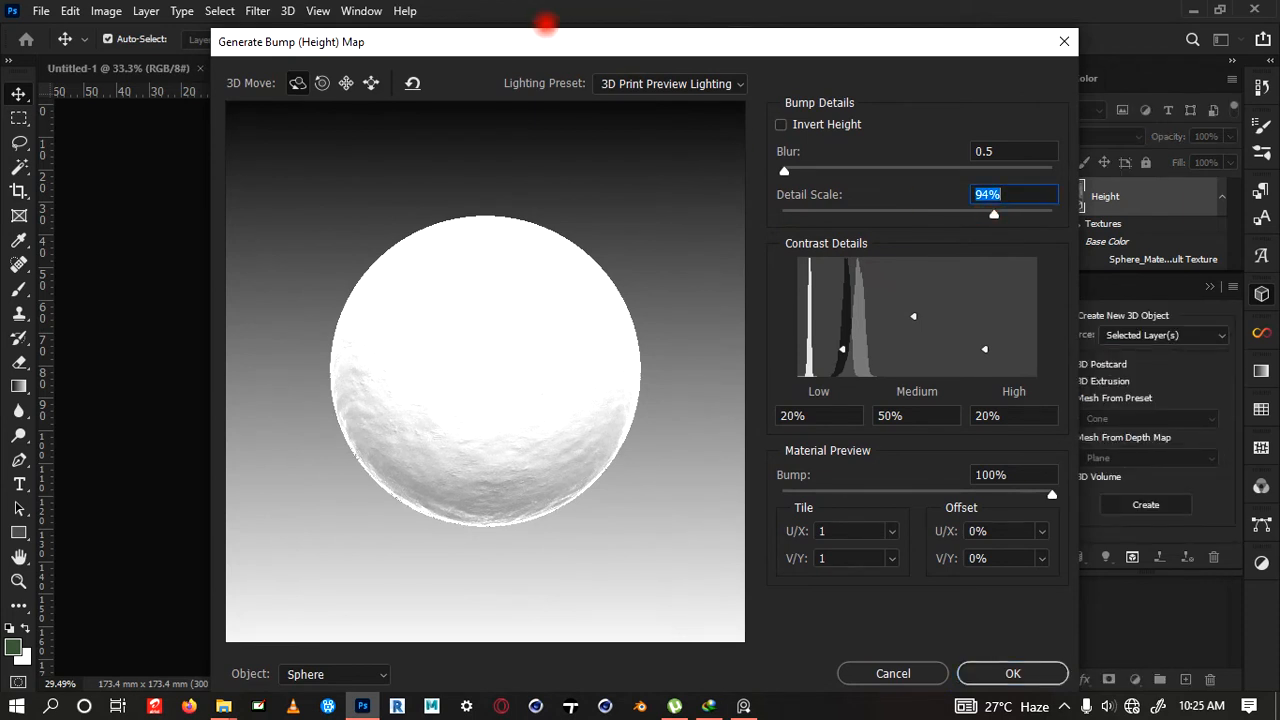
pyautogui.moveTo(536, 48)
pyautogui.mouseDown()
pyautogui.moveTo(822, 104)
pyautogui.moveTo(540, 40)
pyautogui.moveTo(529, 65)
pyautogui.mouseUp()
pyautogui.moveTo(559, 320); pyautogui.dragTo(492, 368)
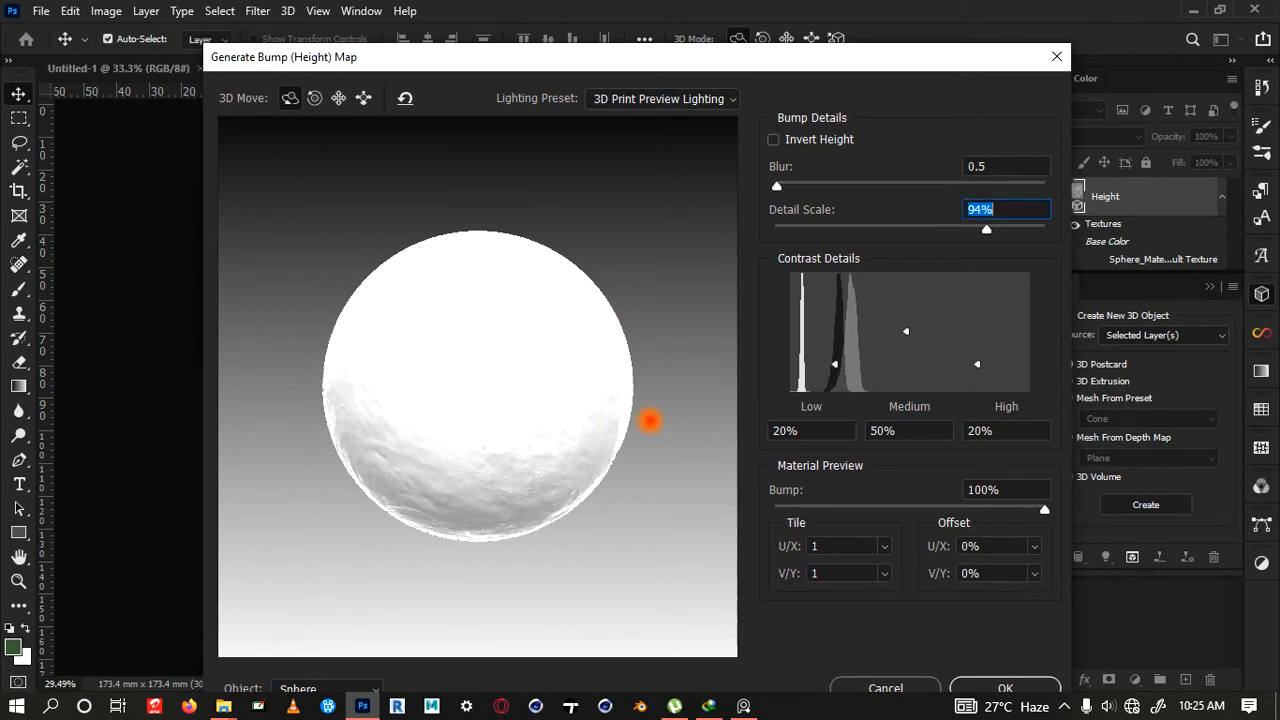
pyautogui.moveTo(637, 424); pyautogui.dragTo(600, 428)
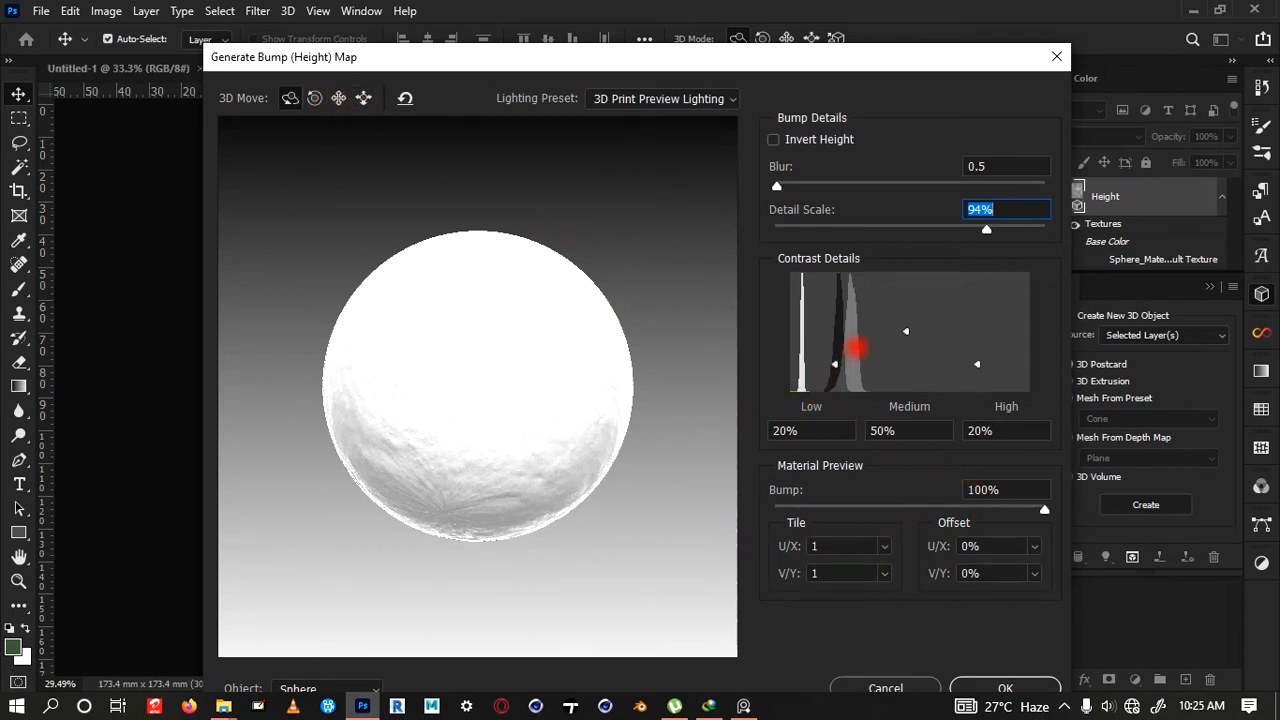
# Set the height map's medium contrast to 66% and low contrast to 18%, and apply it to the Height layer
pyautogui.moveTo(903, 331); pyautogui.dragTo(906, 314)
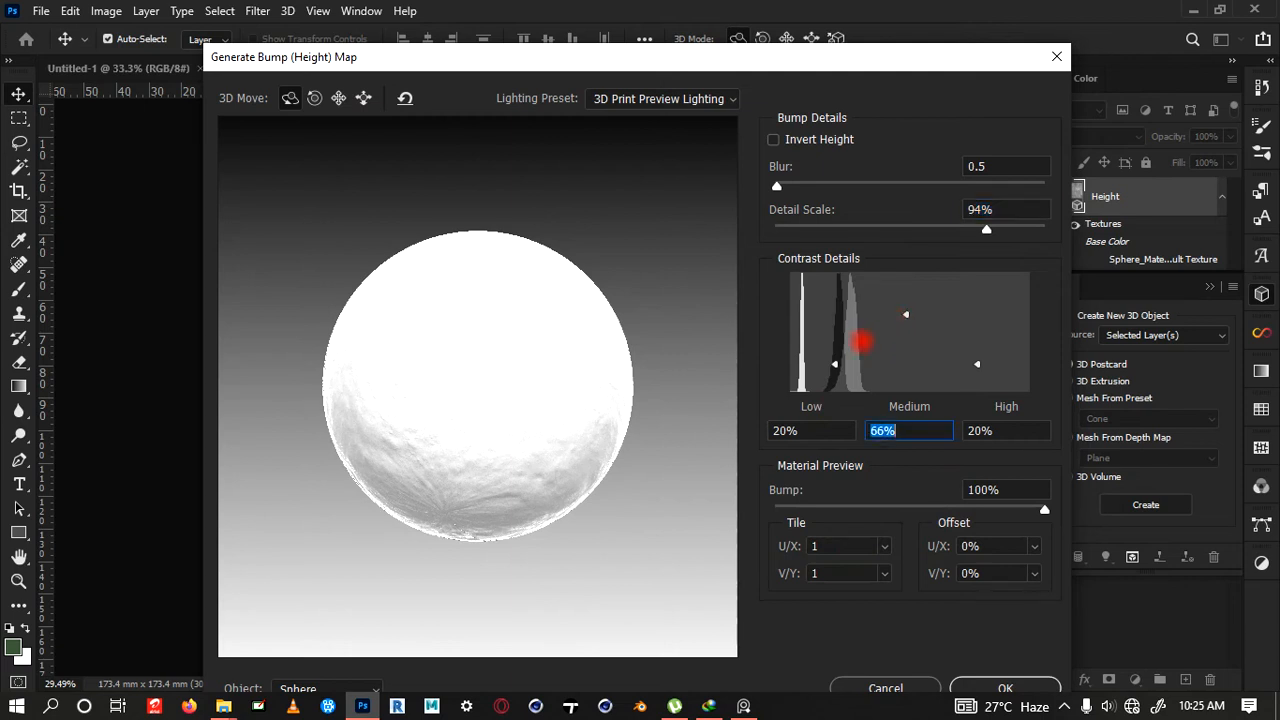
pyautogui.moveTo(835, 364); pyautogui.dragTo(820, 367)
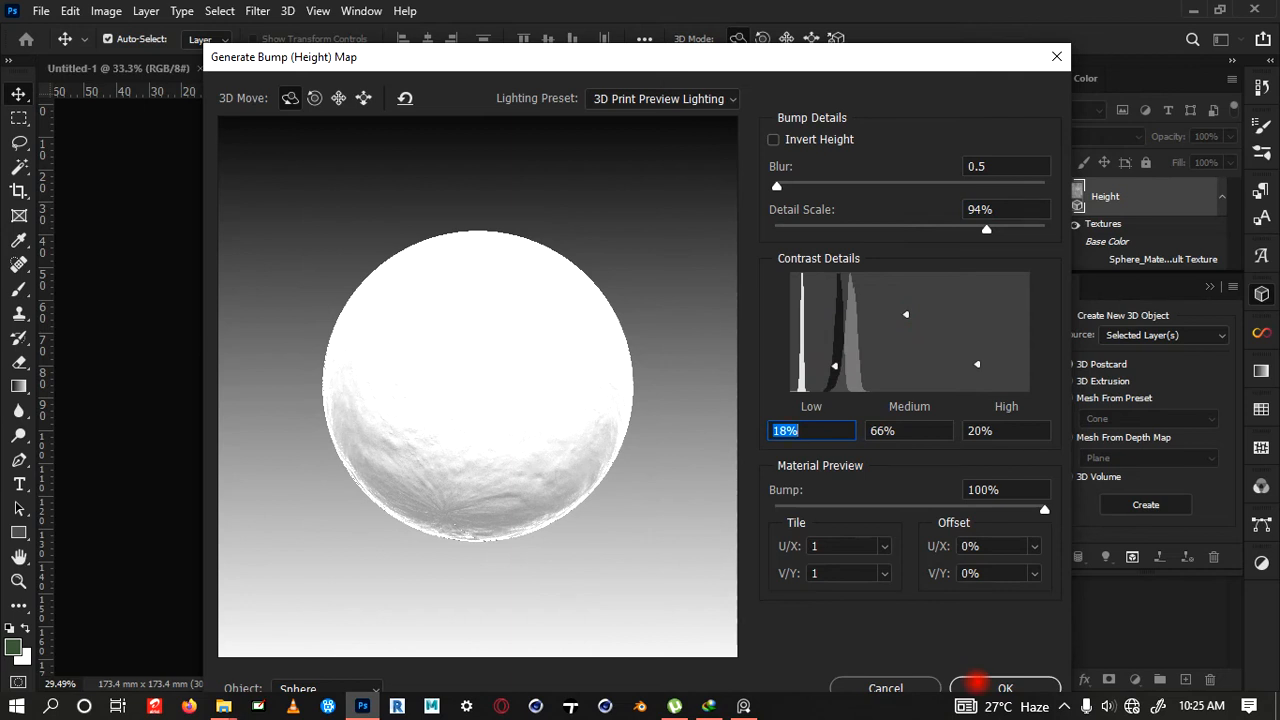
pyautogui.click(977, 684)
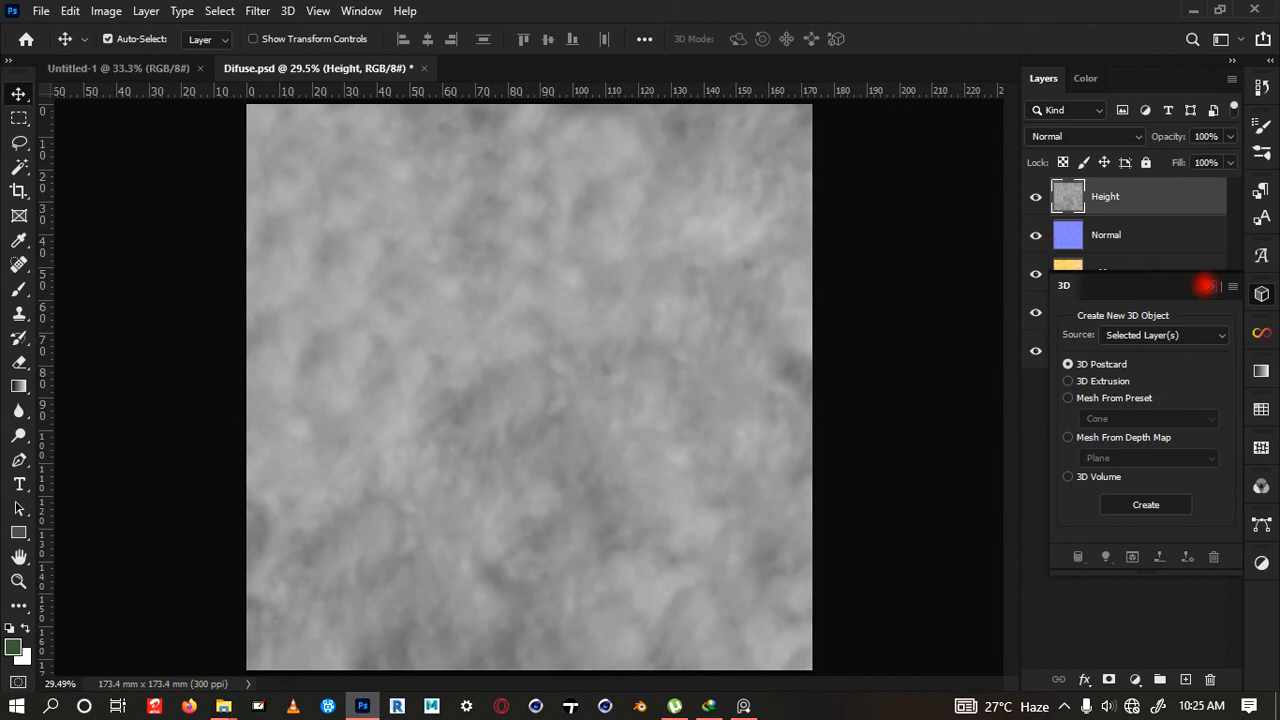
pyautogui.click(1209, 286)
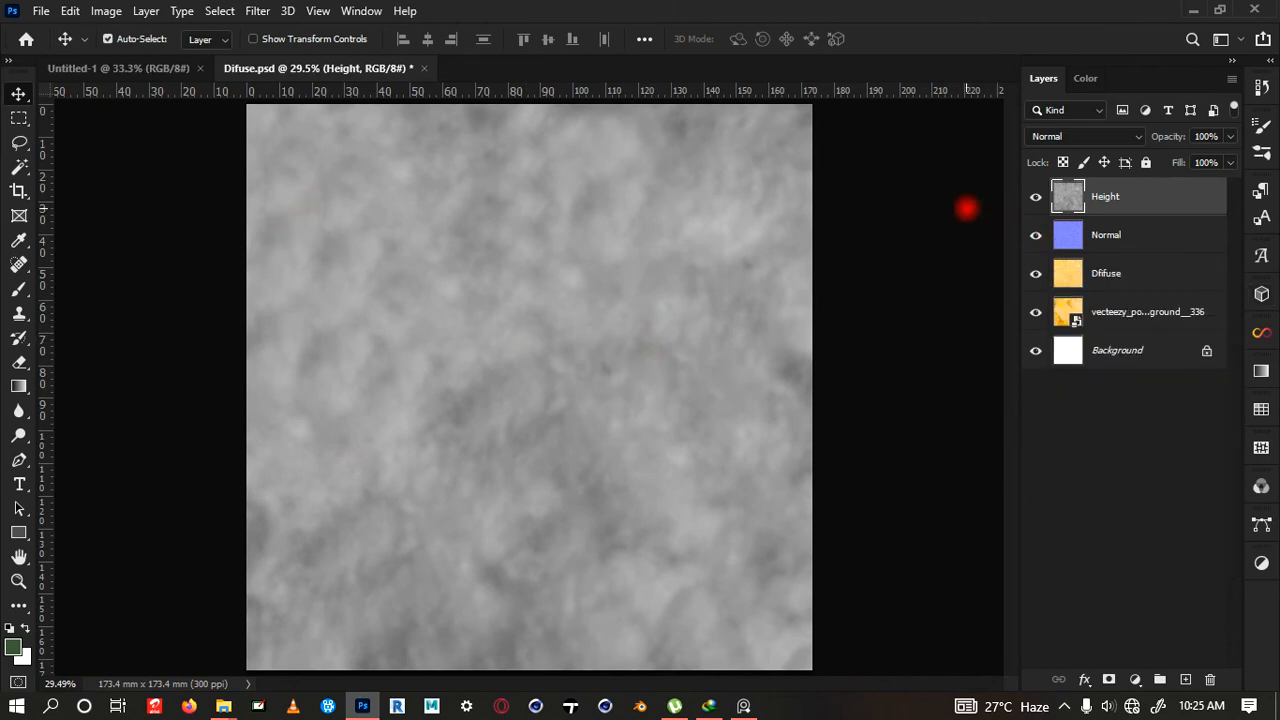
# Save a PNG copy named Height in the Crisps folder, using the large file size option
pyautogui.click(41, 10)
pyautogui.click(135, 238)
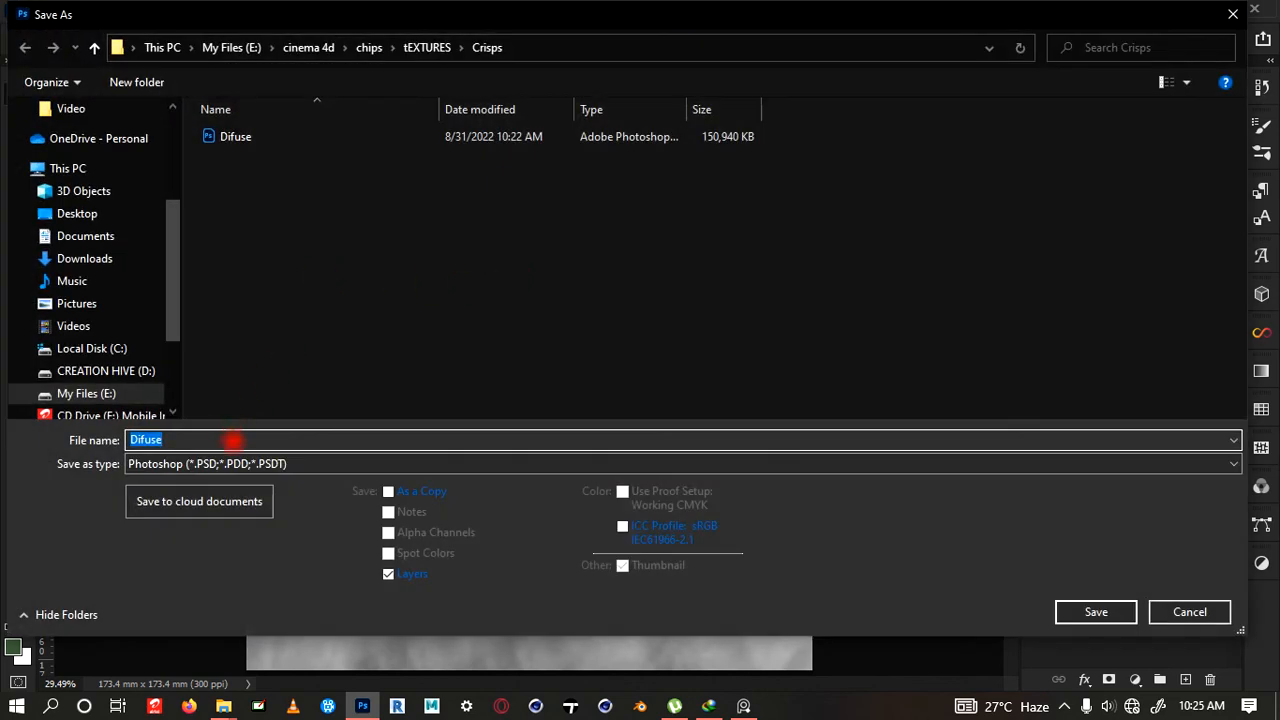
pyautogui.click(255, 464)
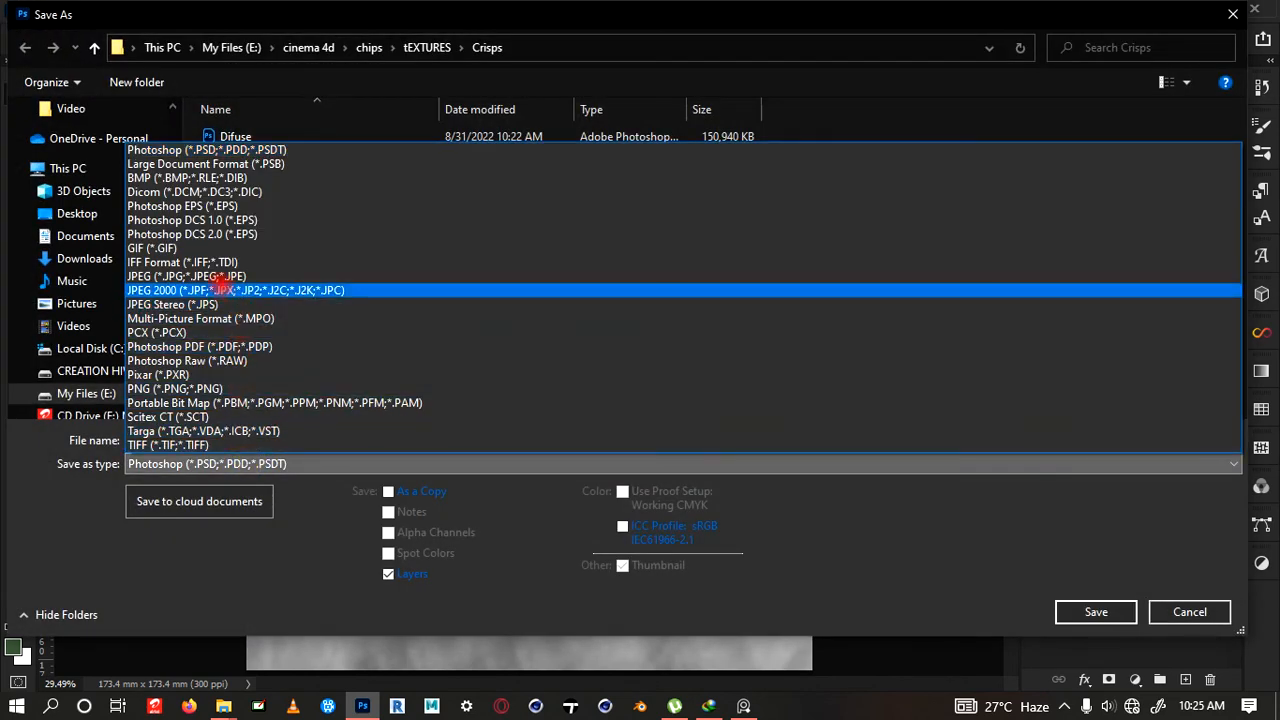
pyautogui.click(190, 388)
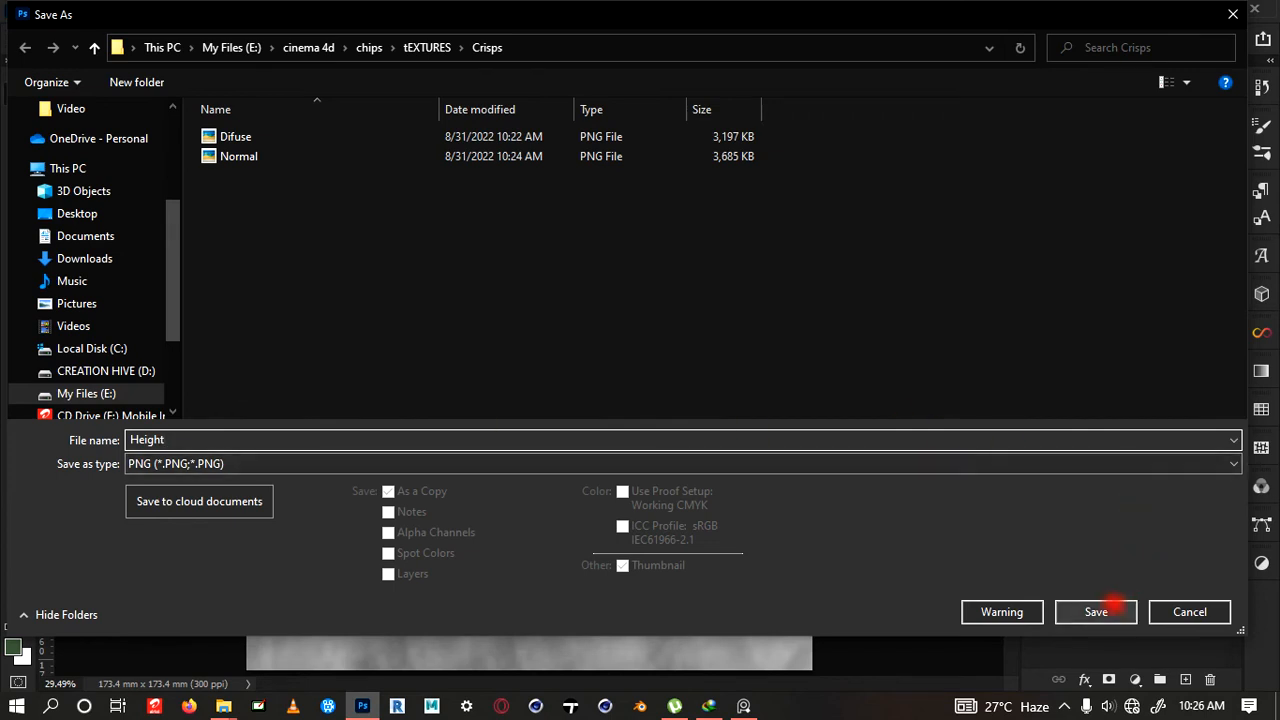
pyautogui.click(1113, 609)
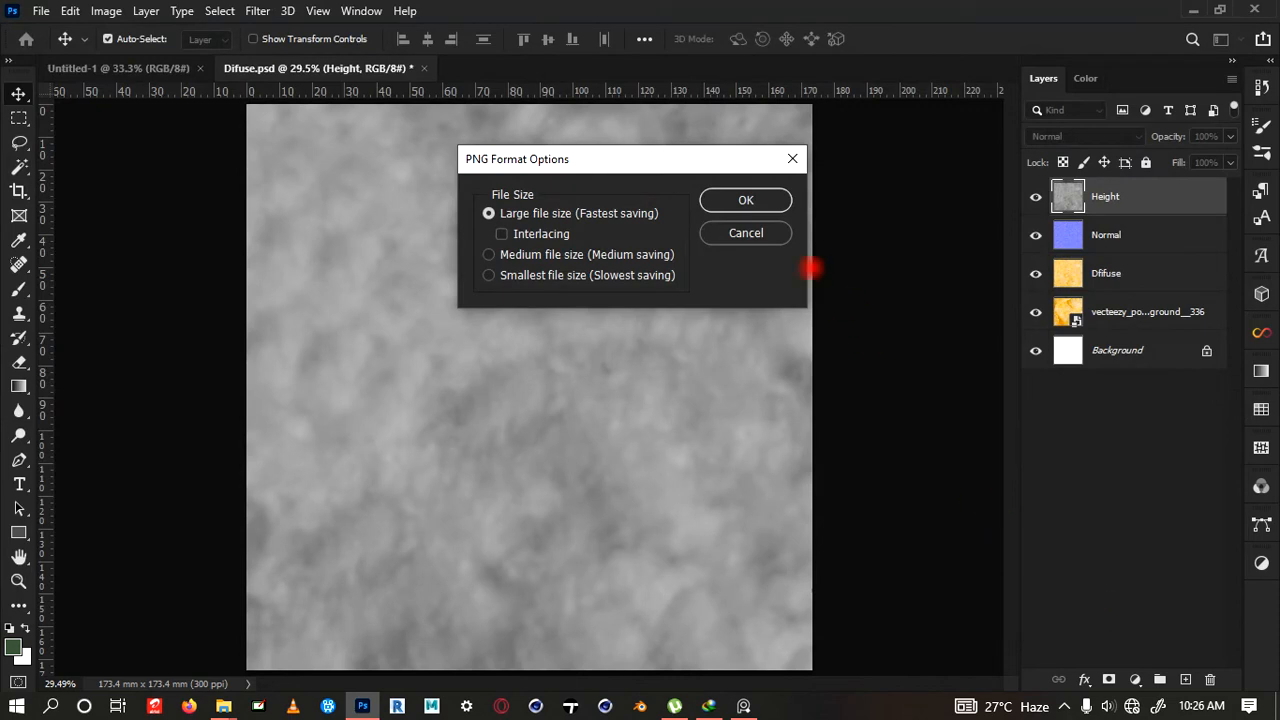
pyautogui.click(746, 200)
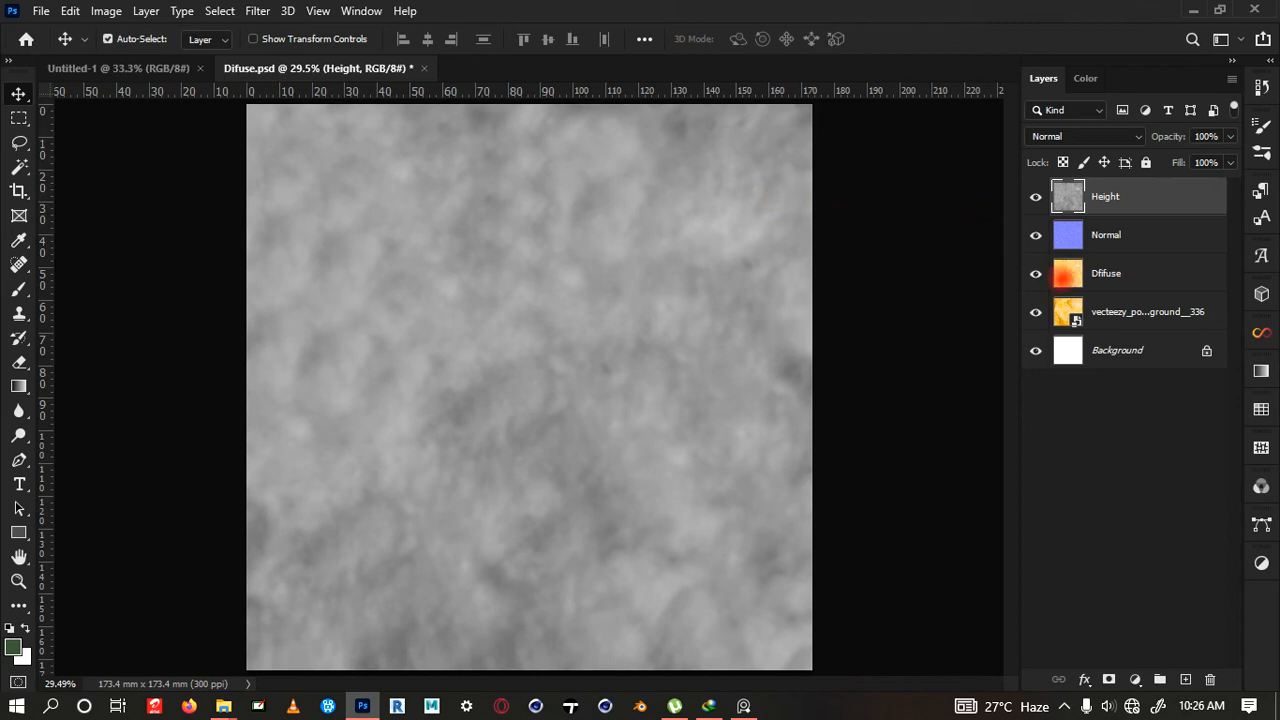
# Duplicate the Dfifuse layer, move the copy above the Height layer and rename it Roughness
pyautogui.click(1068, 274)
pyautogui.press('ctrl')
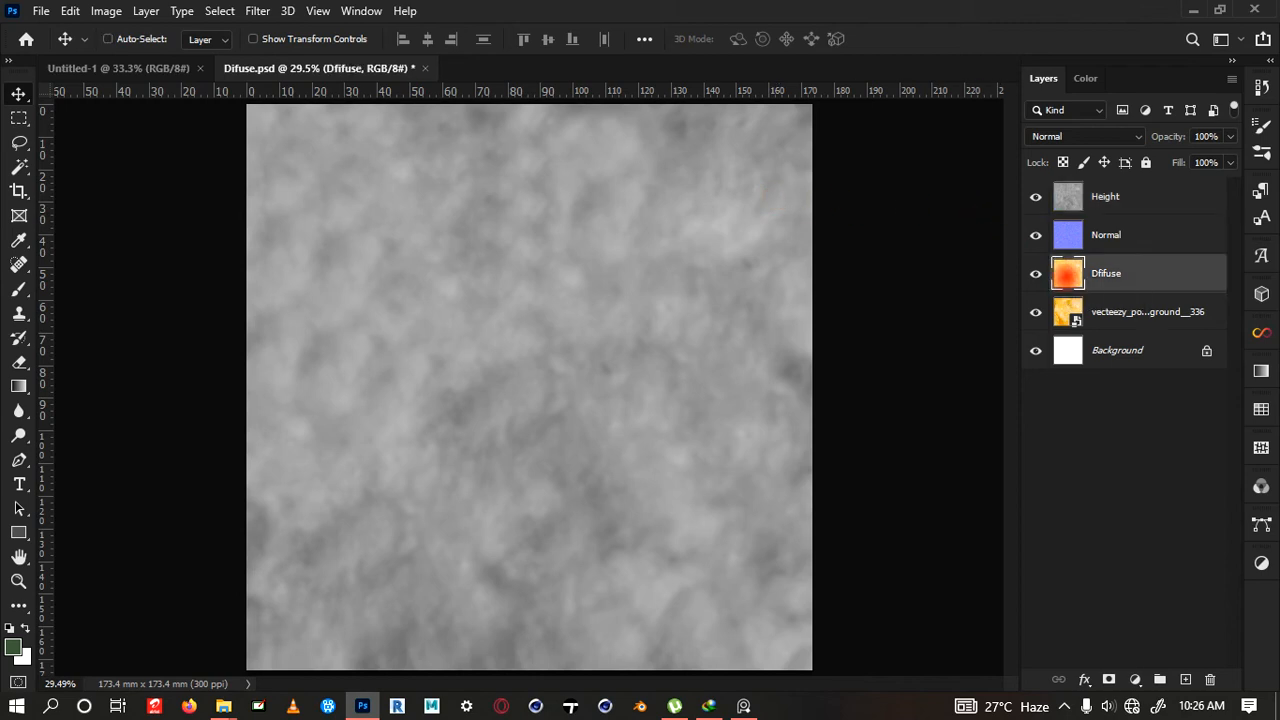
pyautogui.hotkey('ctrl', 'j')
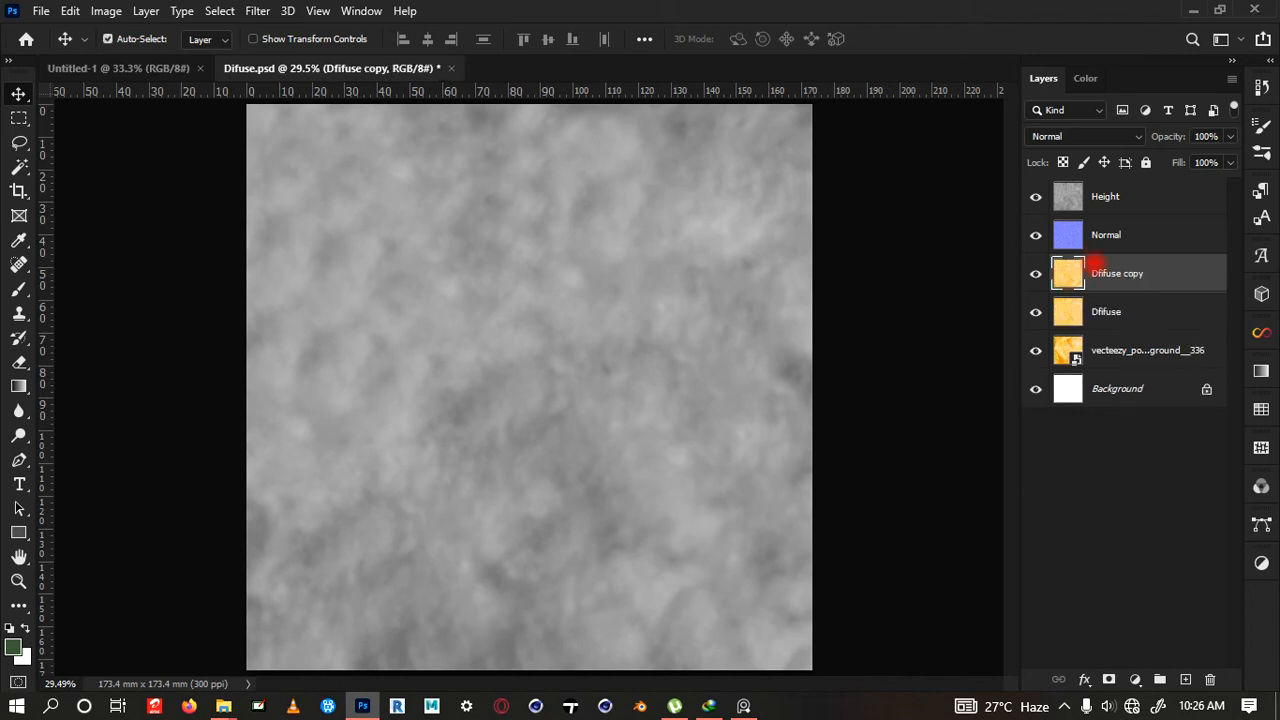
pyautogui.moveTo(1100, 273); pyautogui.dragTo(1100, 182)
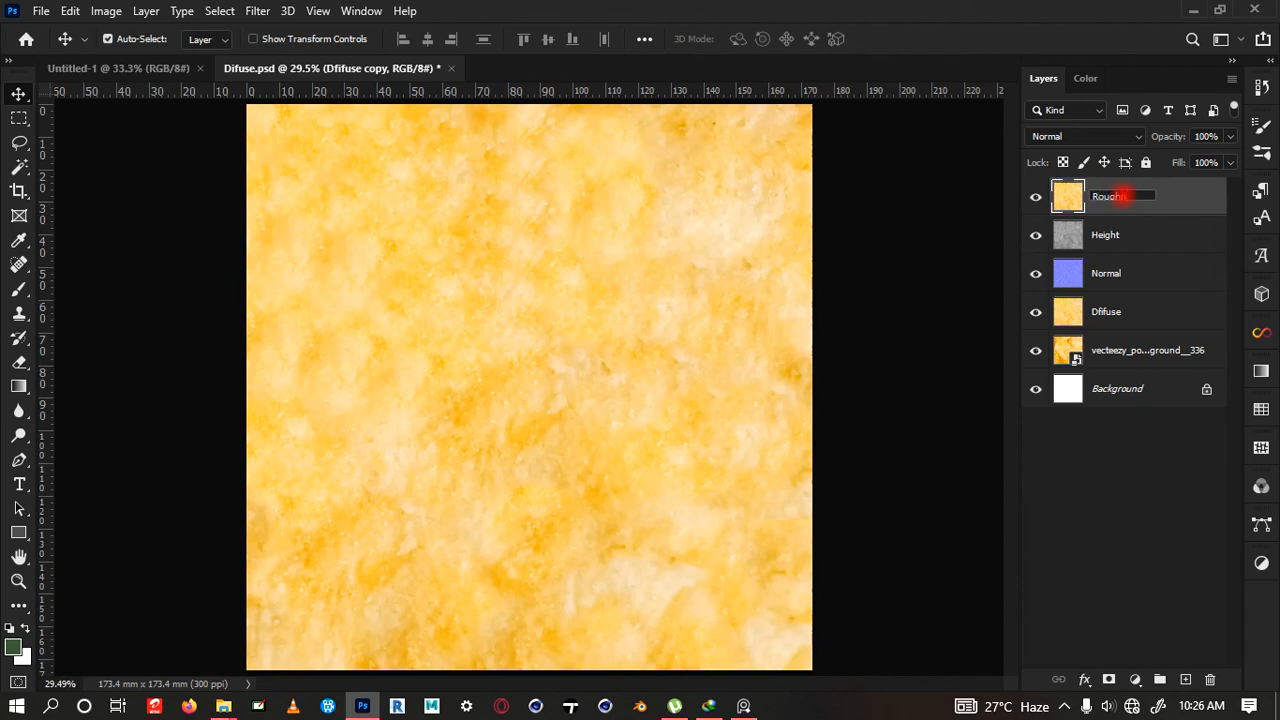
pyautogui.click(1154, 451)
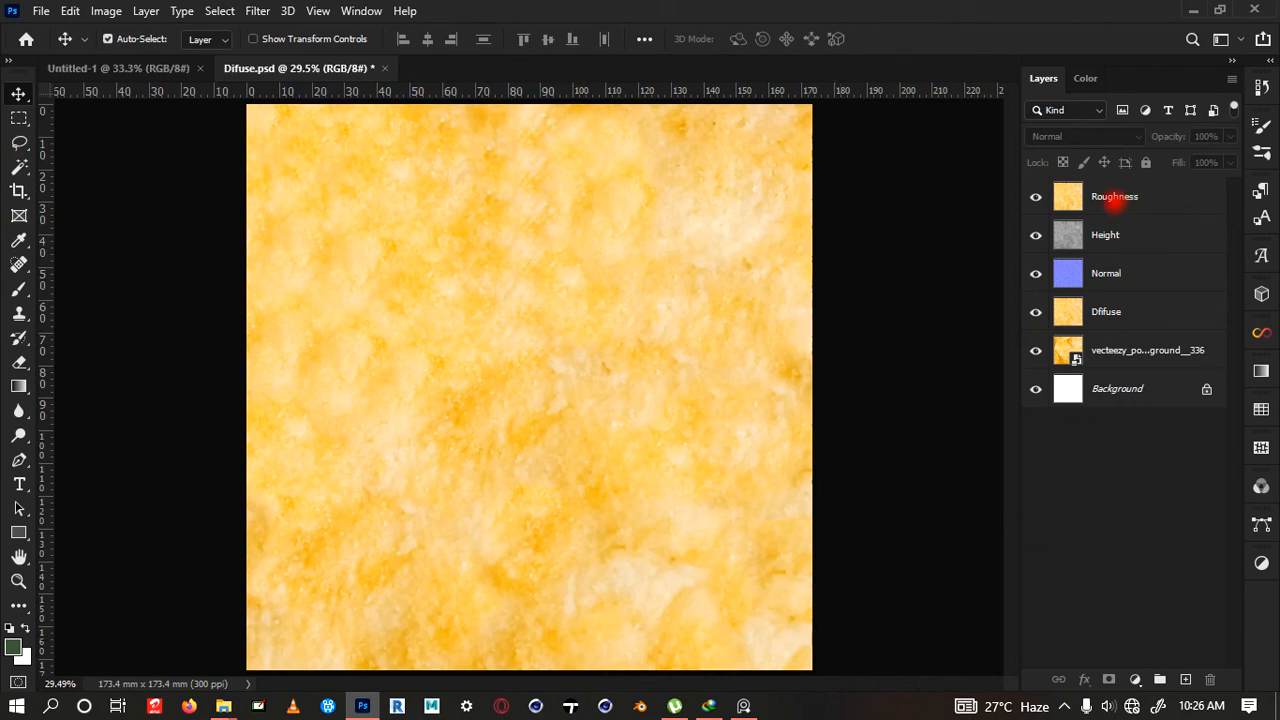
# Add a Black & White adjustment layer above the Roughness layer and set its reds to -200
pyautogui.click(1114, 197)
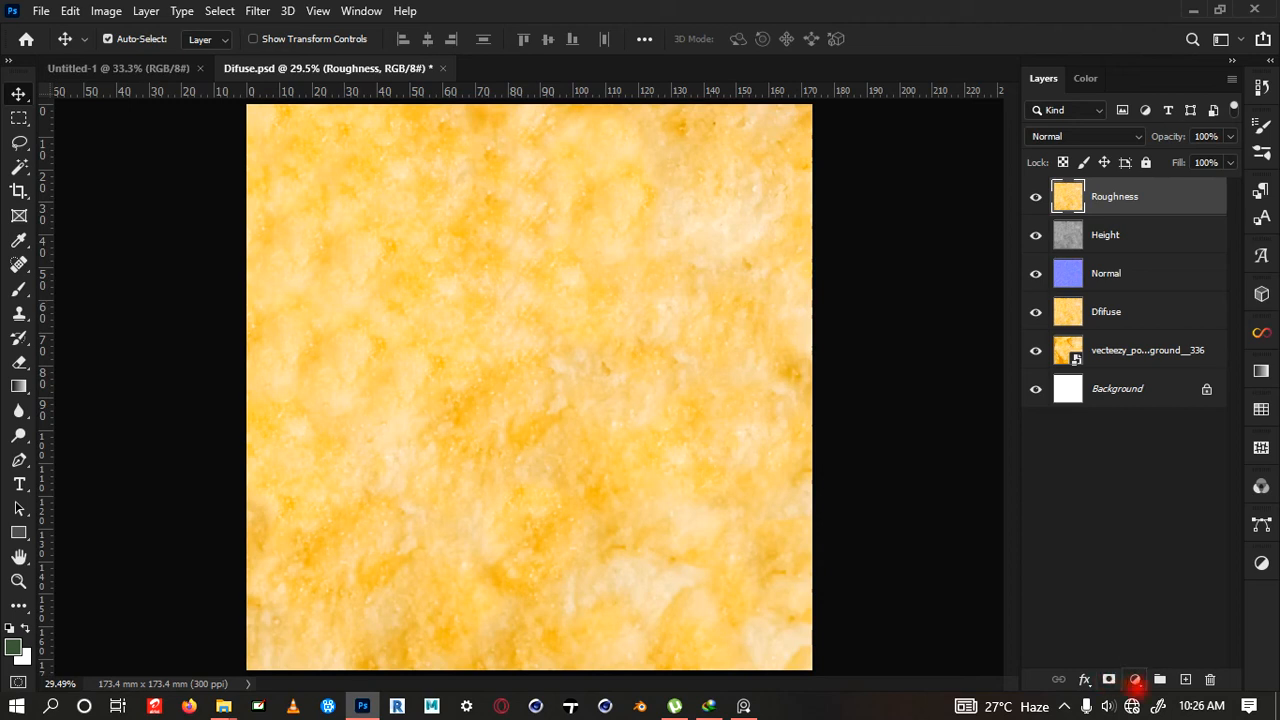
pyautogui.click(1135, 680)
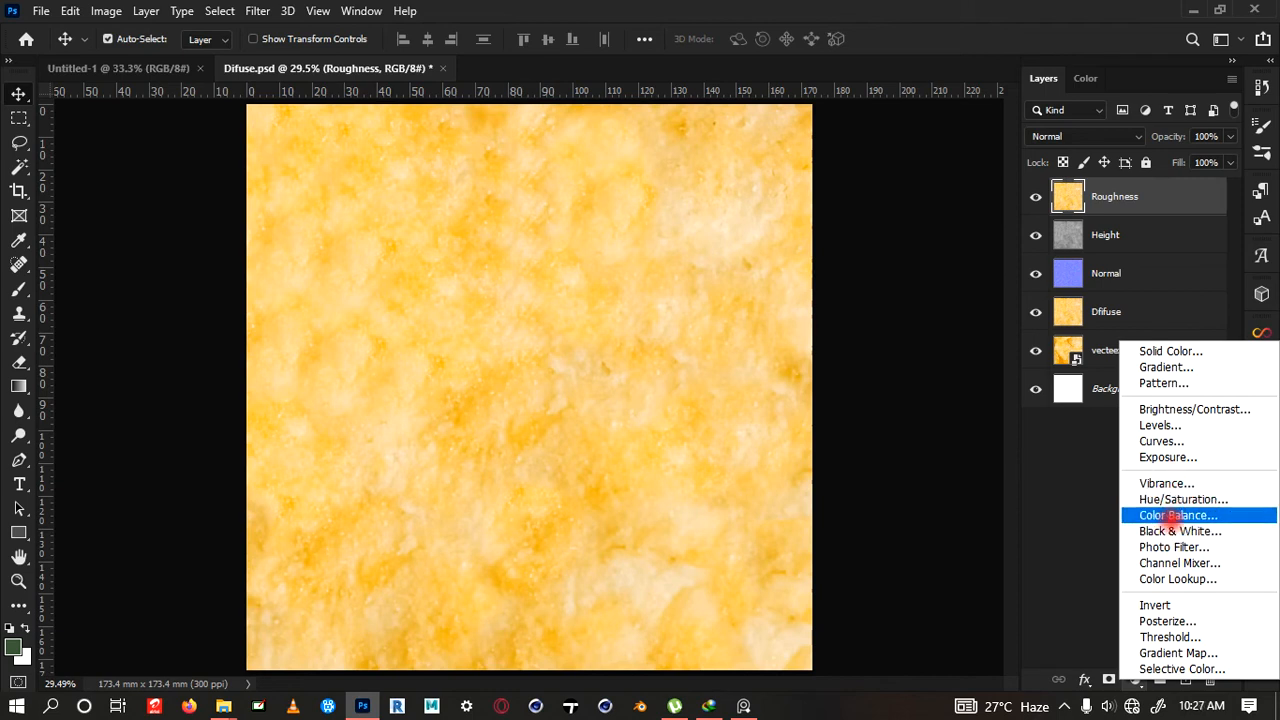
pyautogui.click(1170, 530)
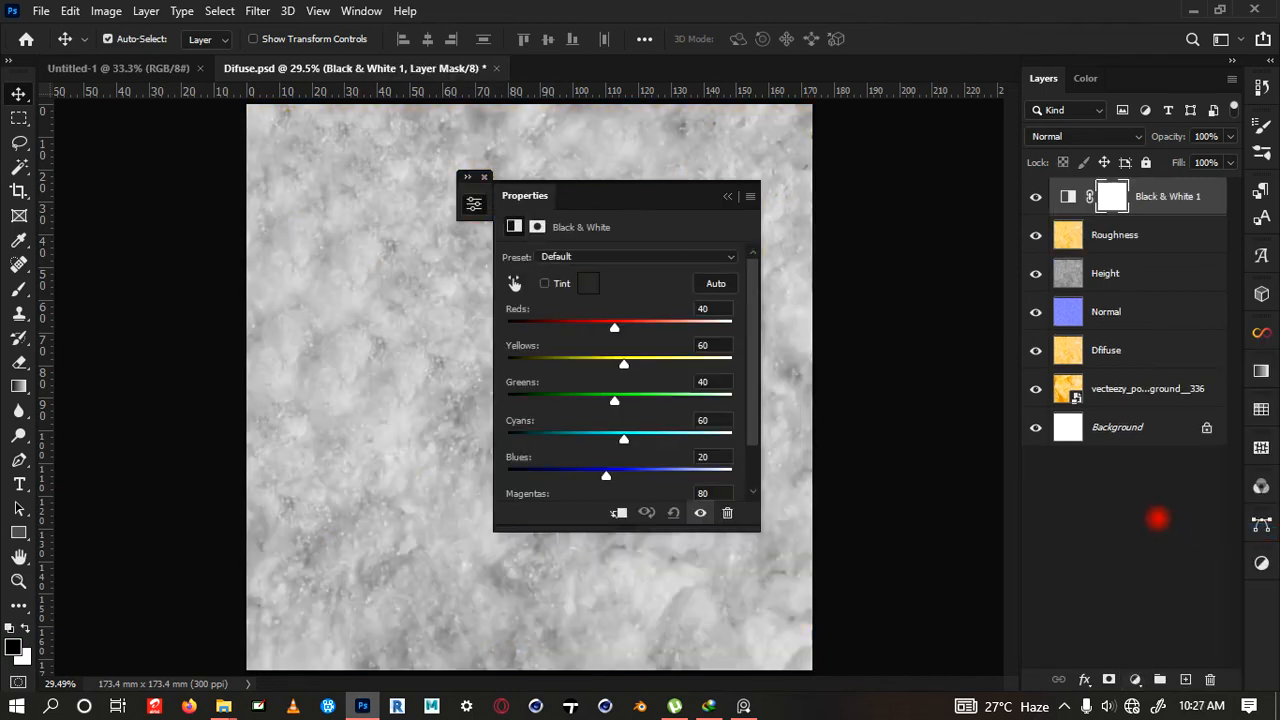
pyautogui.moveTo(643, 194); pyautogui.dragTo(666, 174)
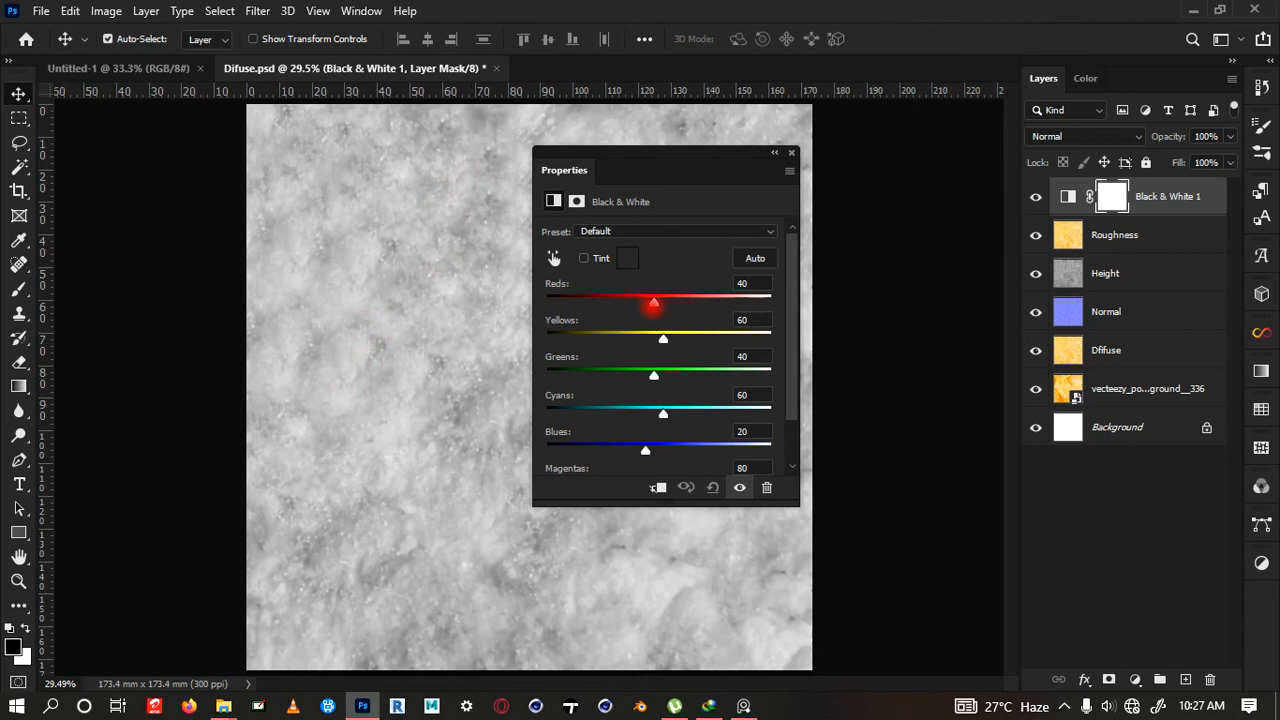
pyautogui.moveTo(653, 303); pyautogui.dragTo(523, 313)
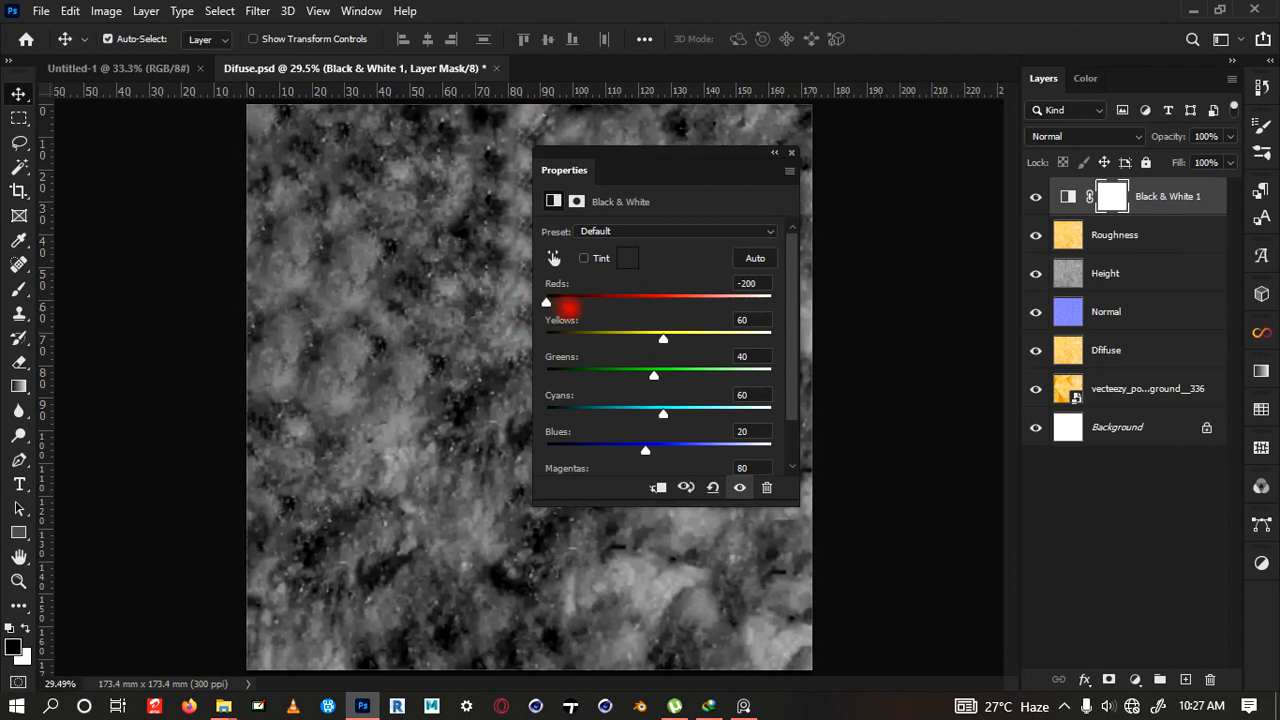
# Set the Black & White adjustment's yellows to -15, greens to -10, cyans to 50 and blues to 21
pyautogui.moveTo(663, 341)
pyautogui.mouseDown()
pyautogui.moveTo(611, 337)
pyautogui.moveTo(755, 340)
pyautogui.moveTo(609, 338)
pyautogui.moveTo(641, 334)
pyautogui.mouseUp()
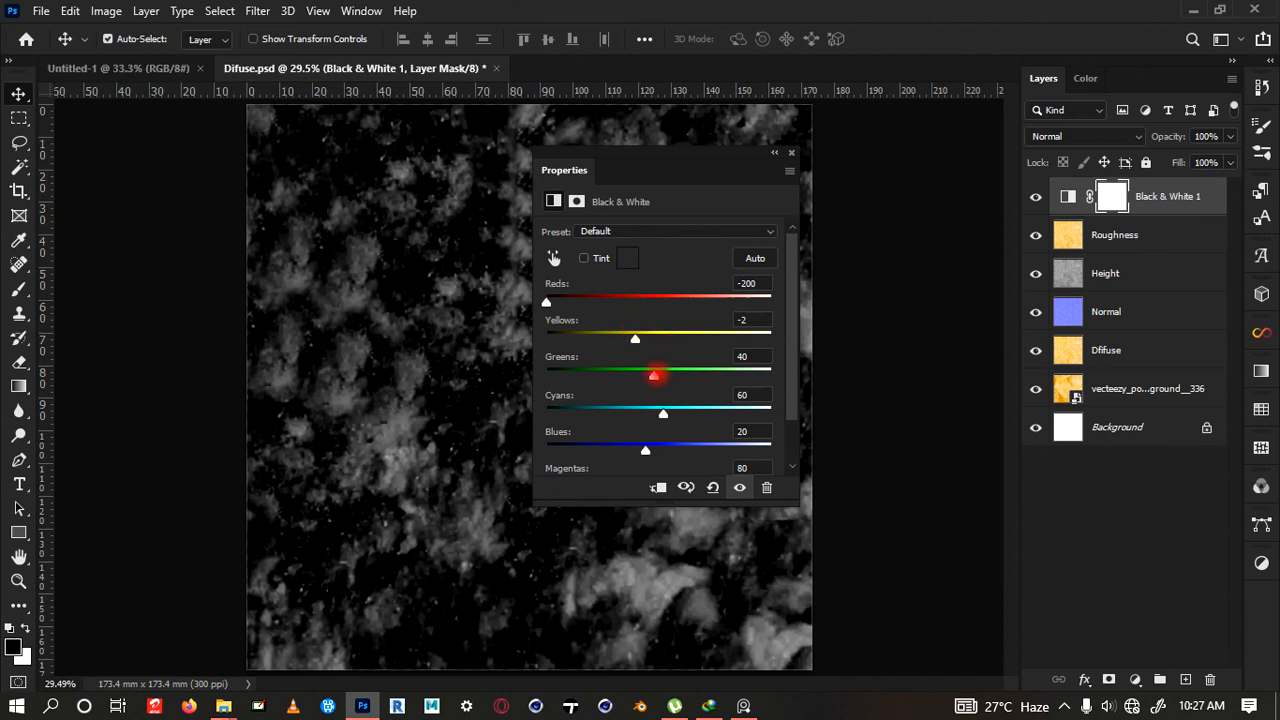
pyautogui.moveTo(656, 375); pyautogui.dragTo(590, 381)
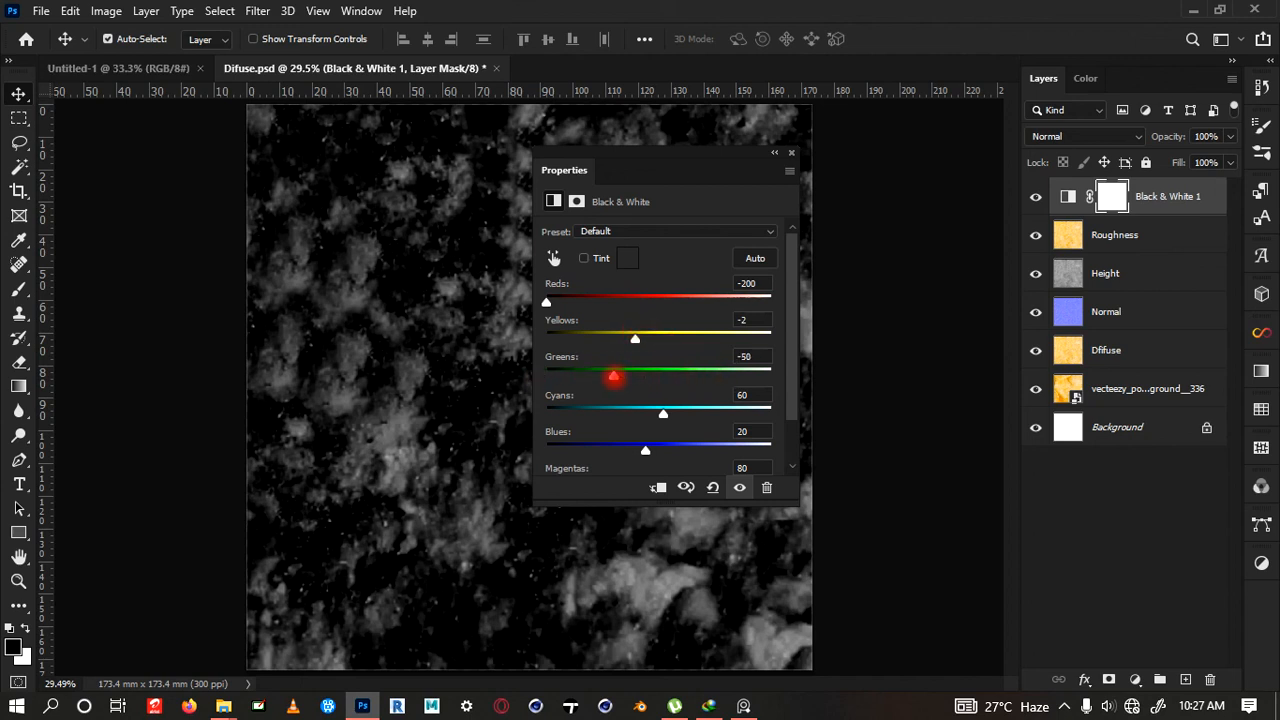
pyautogui.moveTo(676, 416); pyautogui.dragTo(614, 405)
pyautogui.moveTo(650, 445)
pyautogui.mouseDown()
pyautogui.moveTo(586, 440)
pyautogui.moveTo(641, 440)
pyautogui.mouseUp()
pyautogui.moveTo(635, 340); pyautogui.dragTo(612, 339)
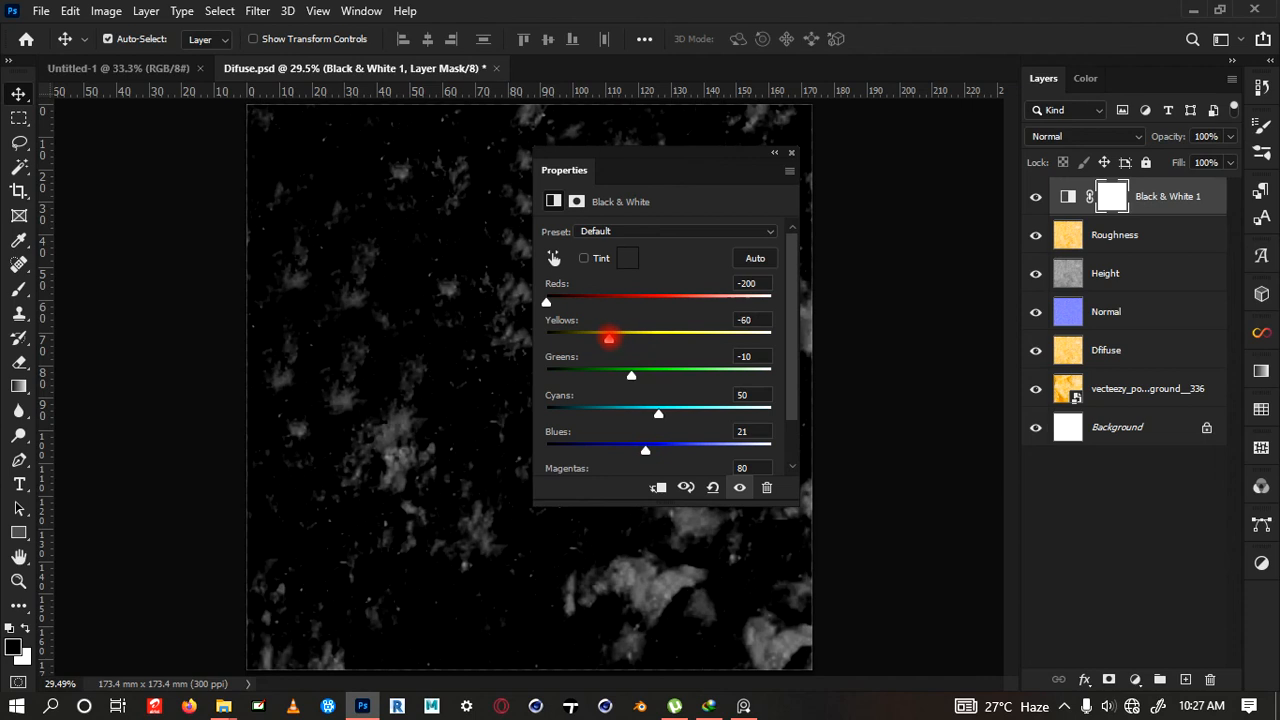
pyautogui.moveTo(609, 338)
pyautogui.mouseDown()
pyautogui.moveTo(646, 337)
pyautogui.moveTo(591, 335)
pyautogui.moveTo(632, 340)
pyautogui.mouseUp()
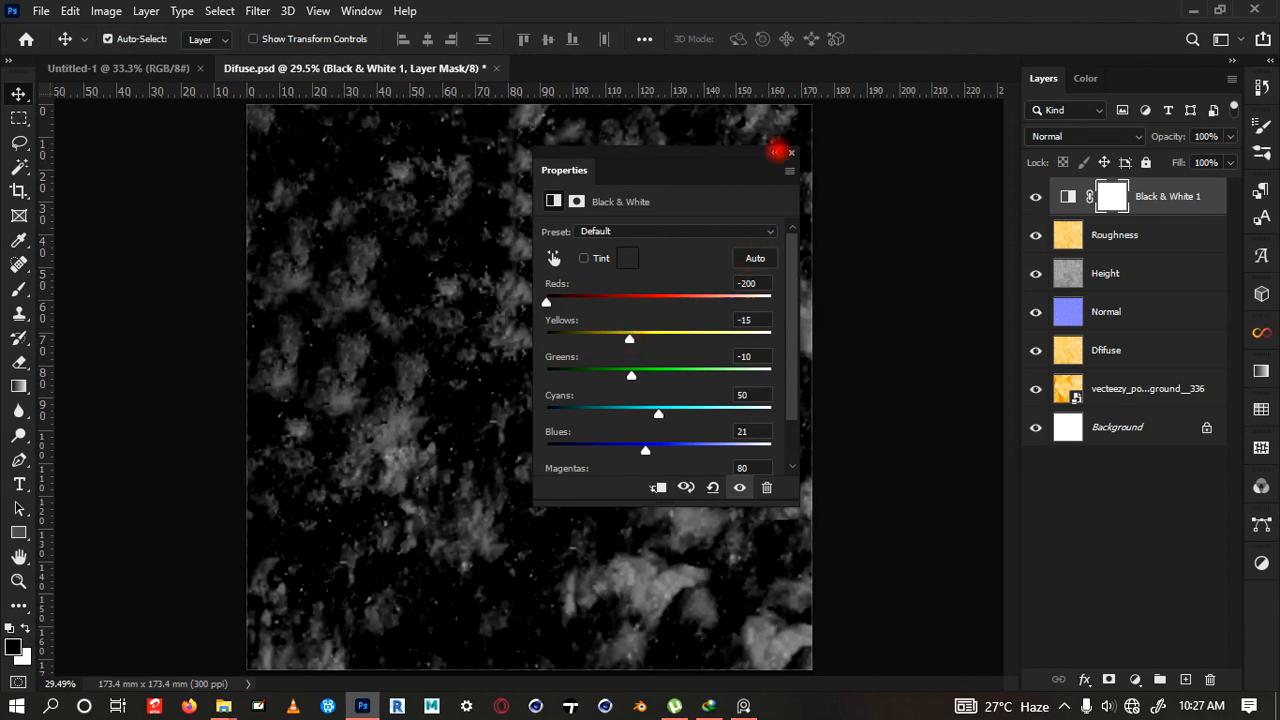
pyautogui.click(778, 152)
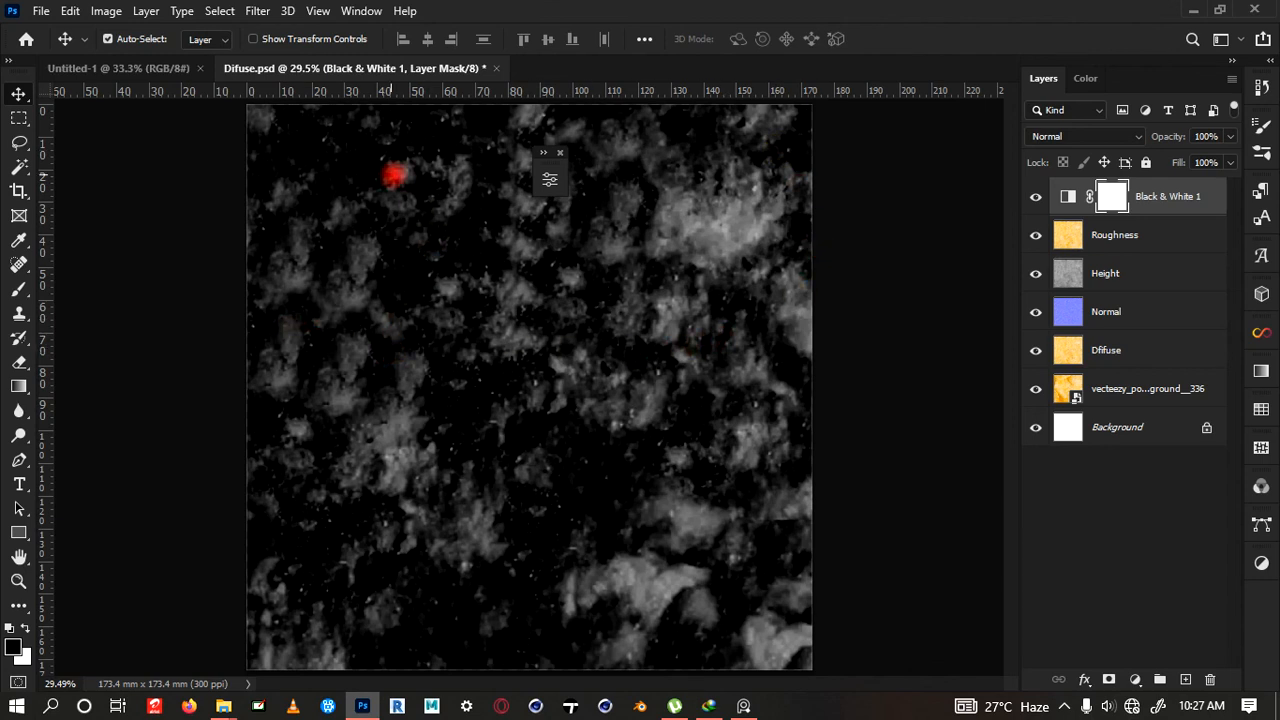
# Save a PNG copy named Roughness in the Crisps folder, using the large file size option
pyautogui.click(41, 10)
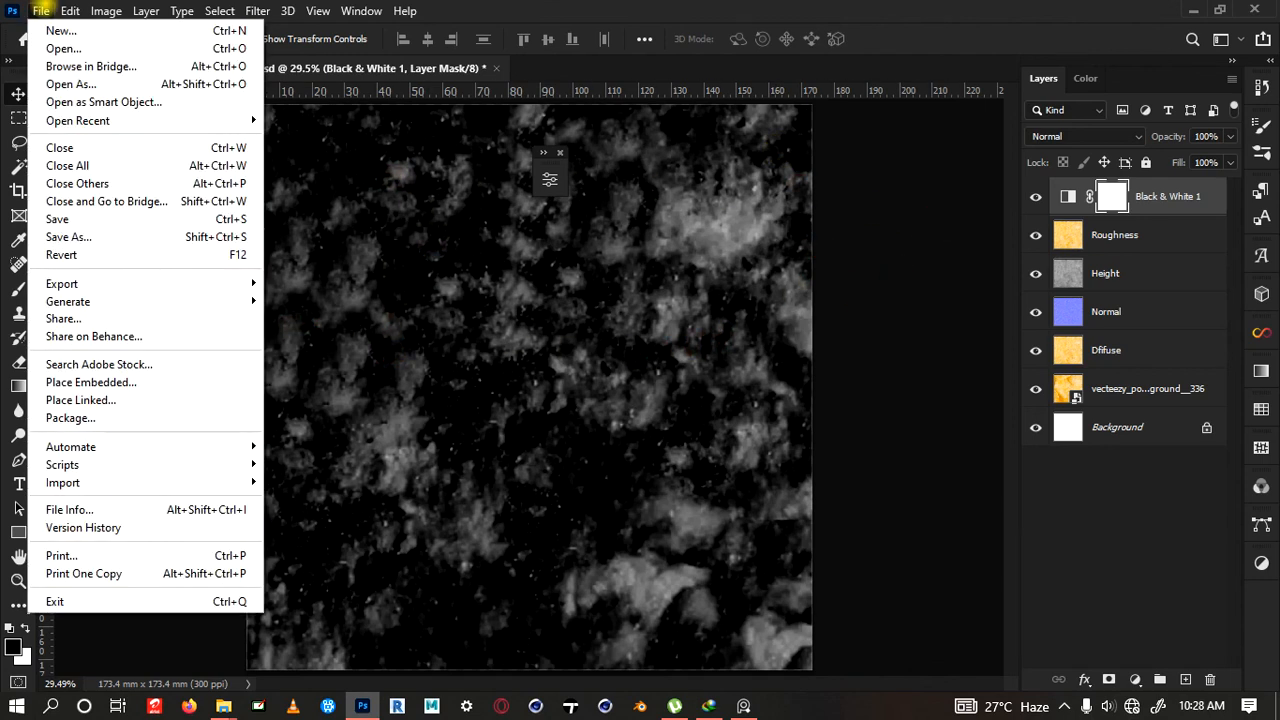
pyautogui.click(104, 239)
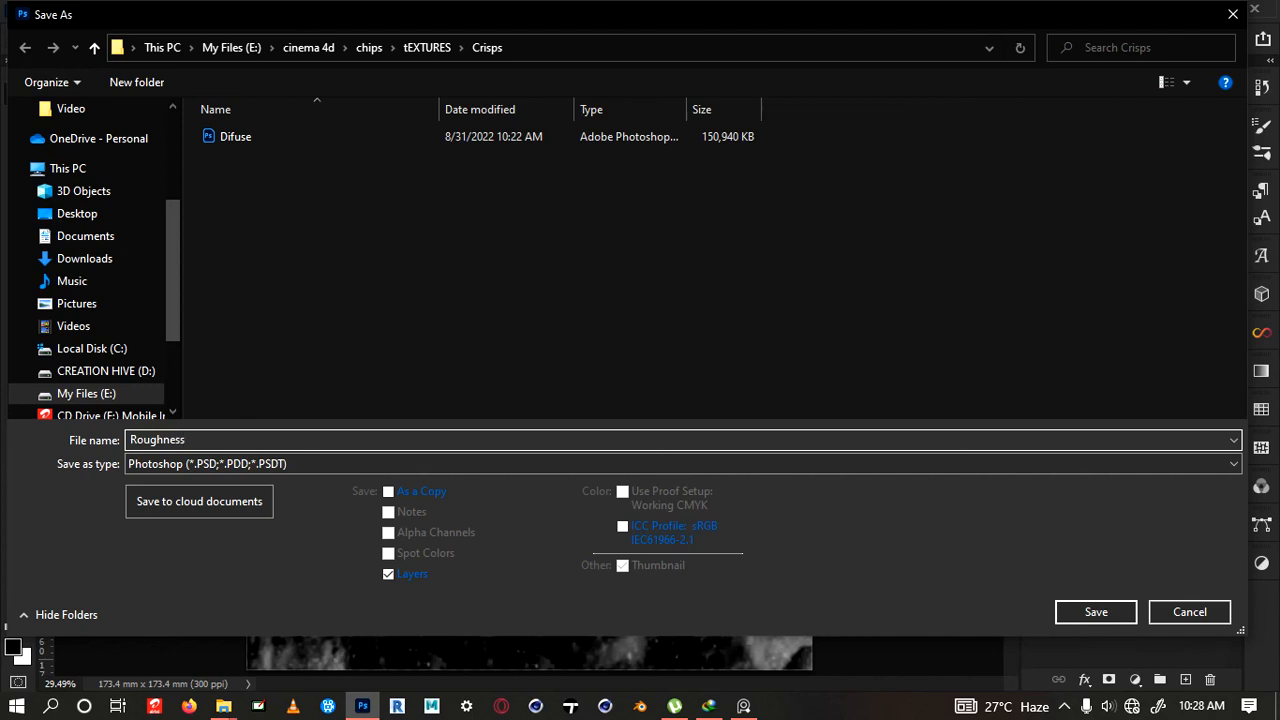
pyautogui.click(314, 463)
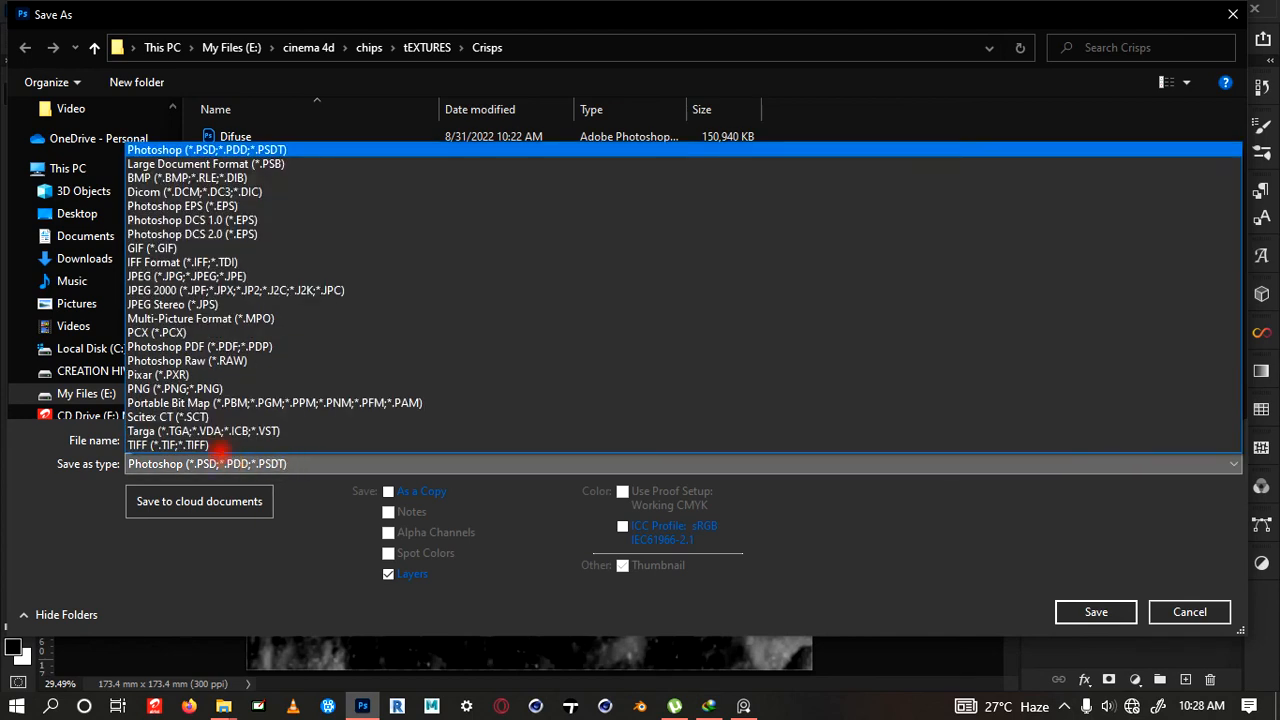
pyautogui.click(183, 389)
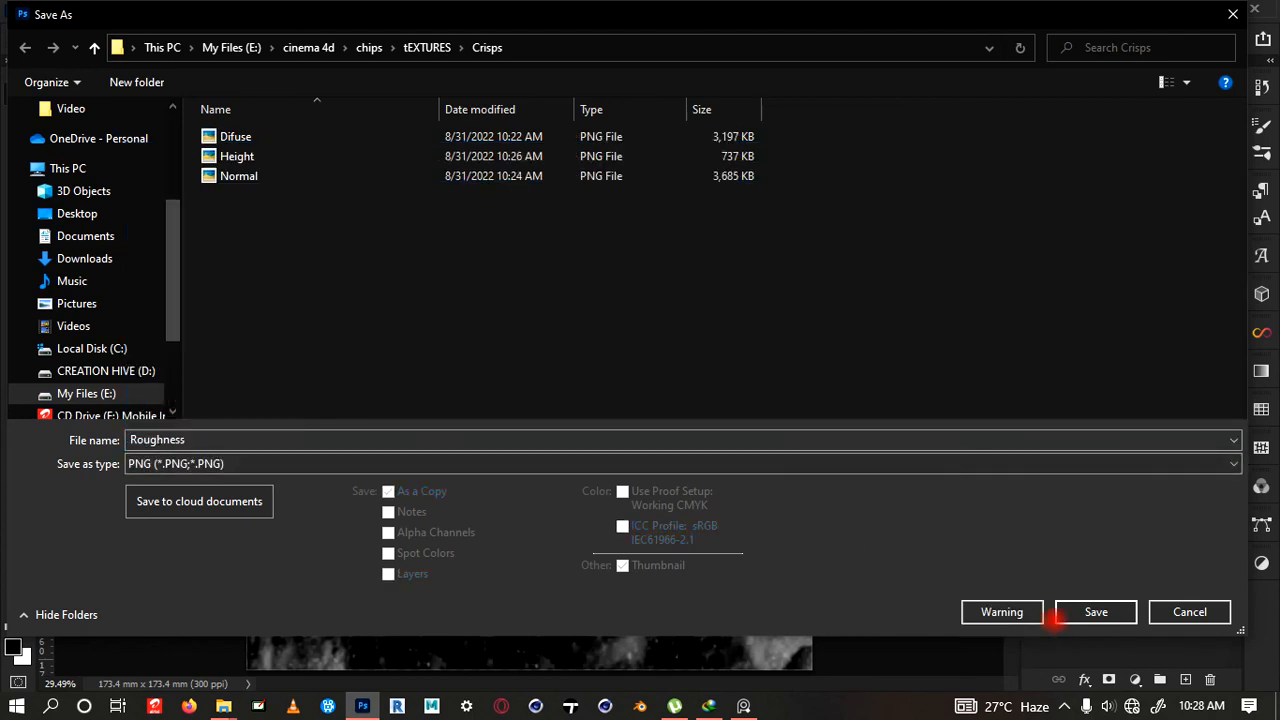
pyautogui.click(1090, 611)
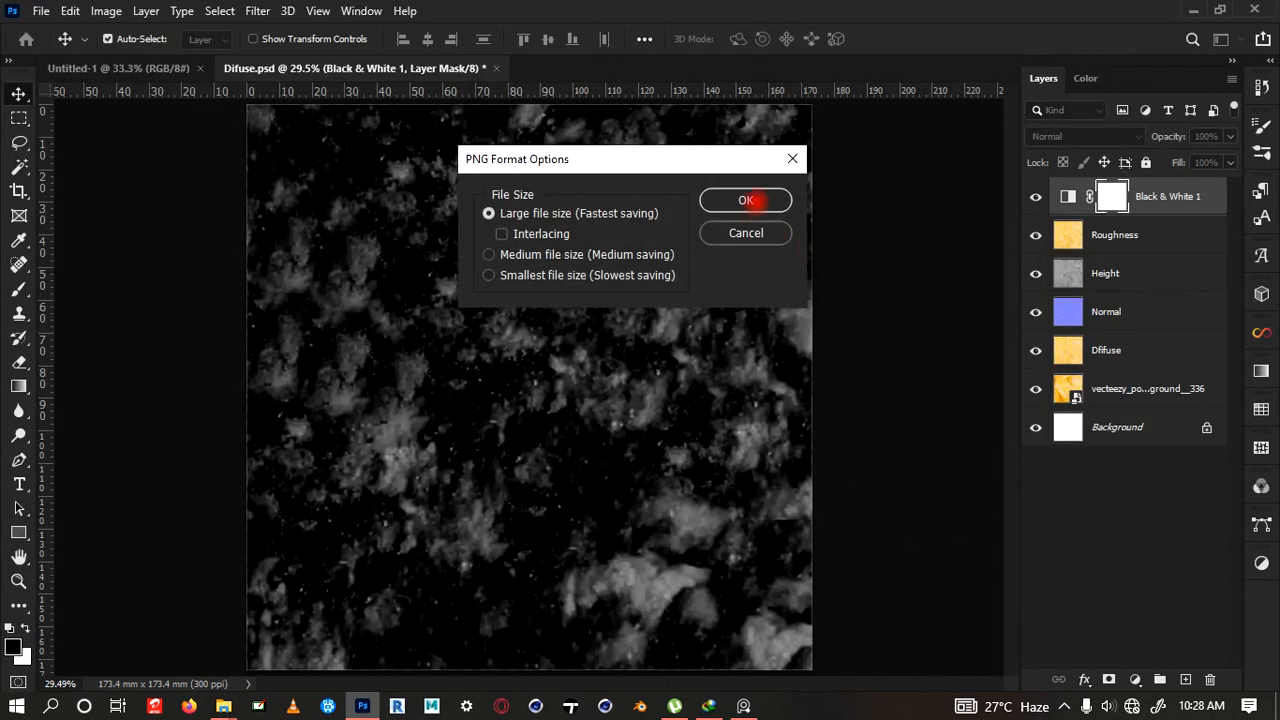
pyautogui.click(748, 201)
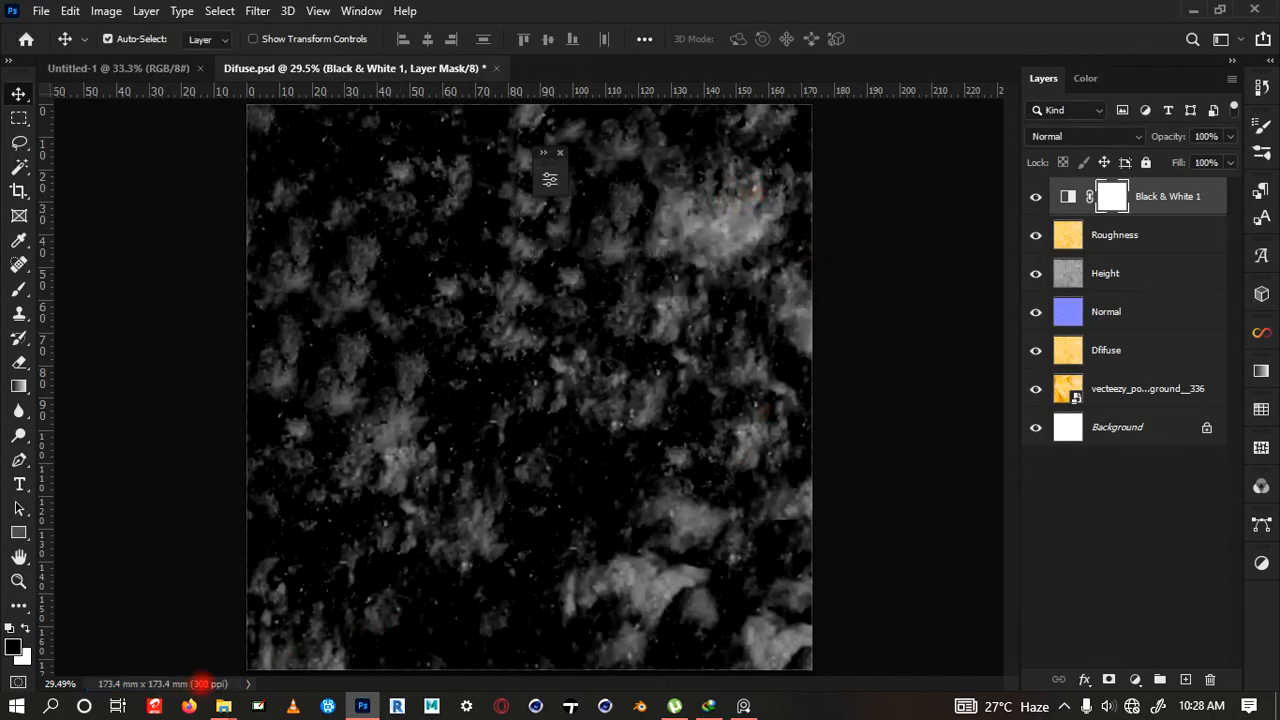
# Switch to the Crisps folder in File Explorer and show its files as enlarged thumbnails
pyautogui.moveTo(224, 706)
pyautogui.click(176, 640)
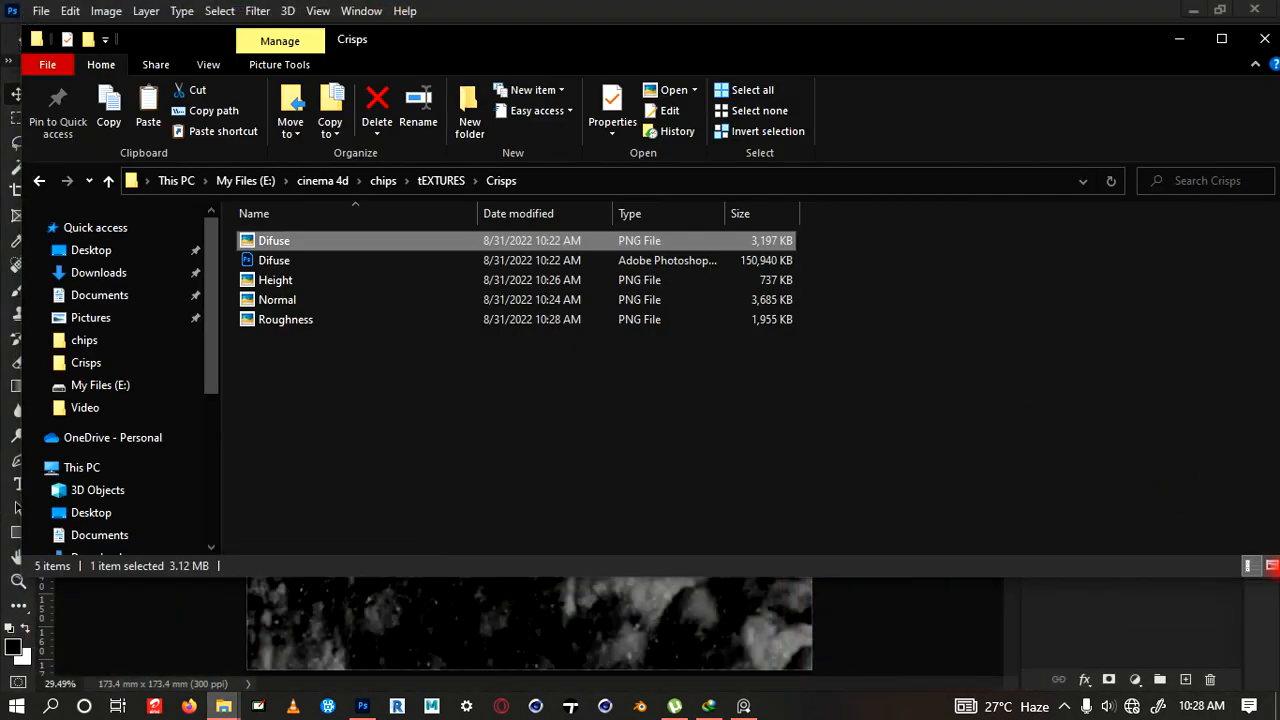
pyautogui.click(1272, 566)
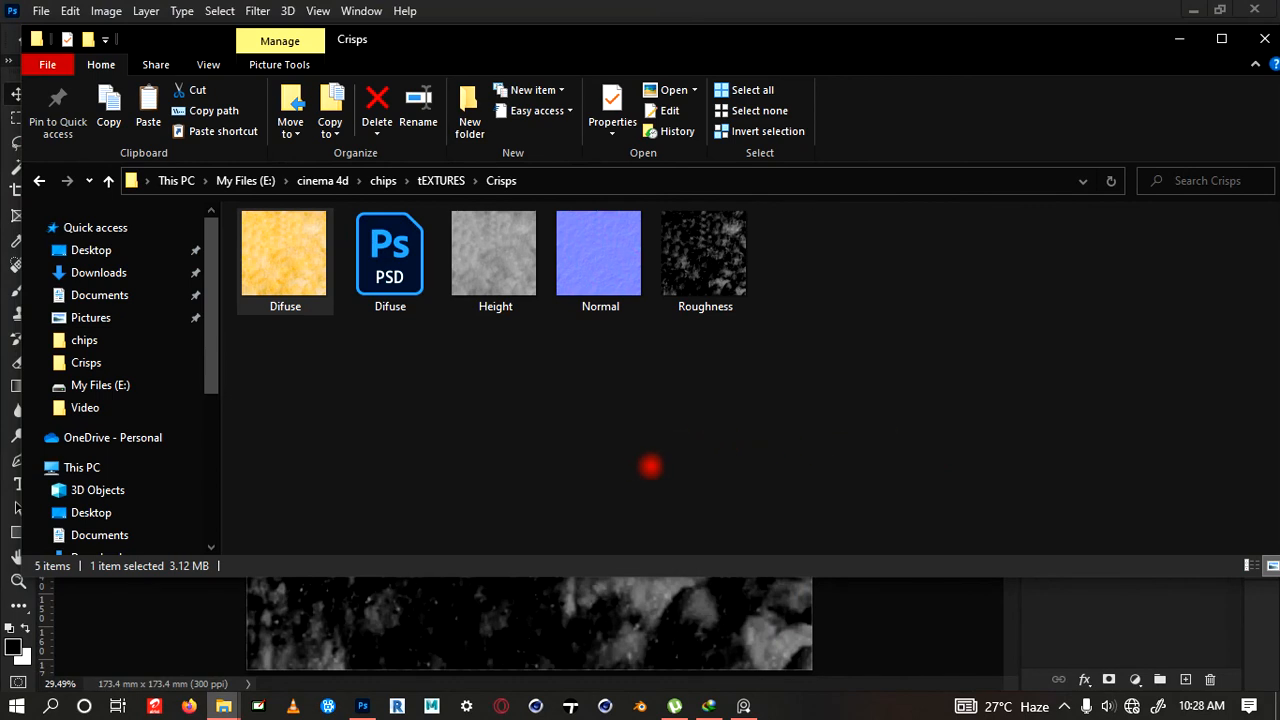
pyautogui.scroll(1, 771, 395)
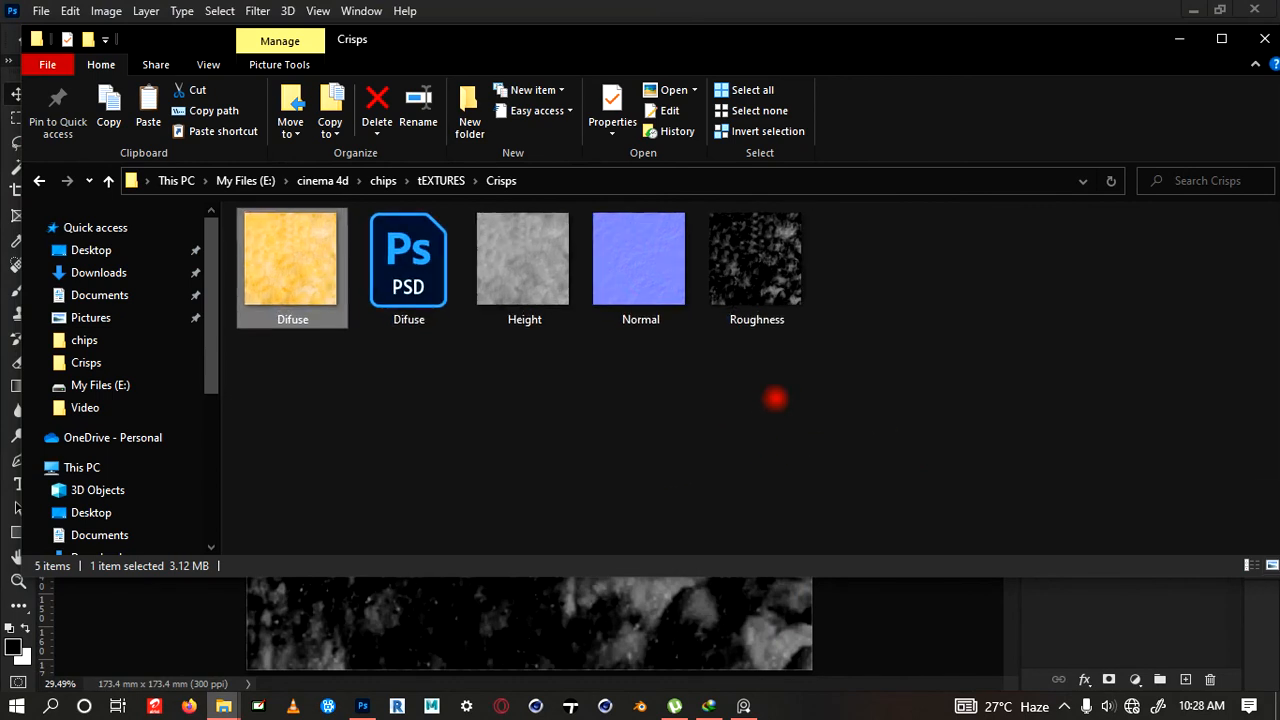
pyautogui.scroll(3, 775, 396)
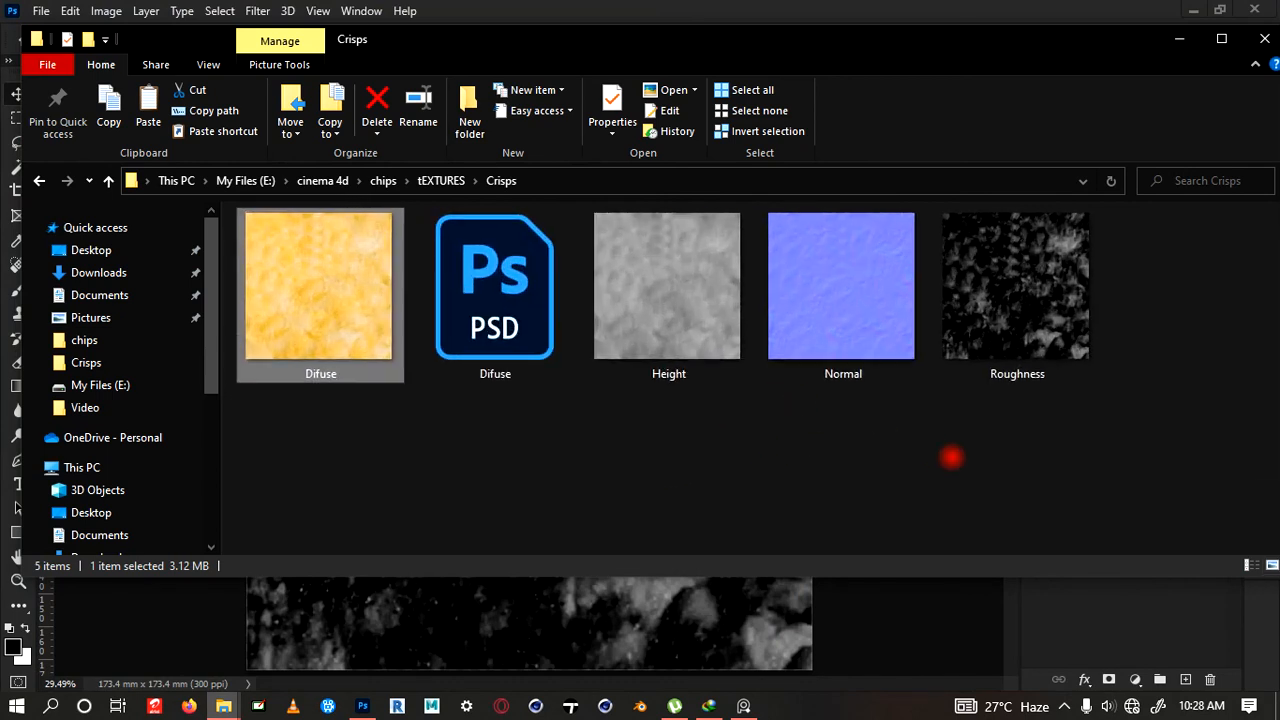
# Review the exported Difuse, Height, Normal and Roughness texture images in the Crisps folder
pyautogui.click(333, 322)
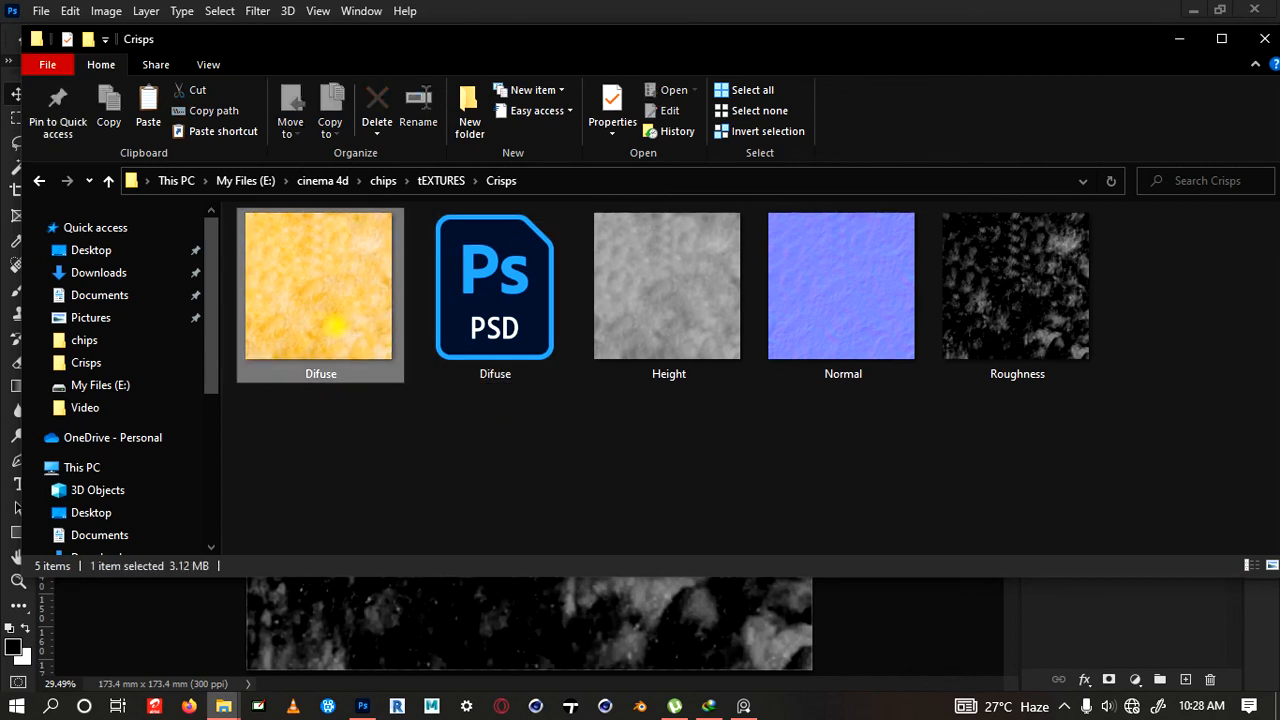
pyautogui.click(575, 290)
pyautogui.click(654, 289)
pyautogui.click(883, 300)
pyautogui.click(992, 285)
pyautogui.click(786, 317)
pyautogui.click(400, 317)
pyautogui.click(600, 309)
pyautogui.click(854, 263)
pyautogui.click(1004, 285)
pyautogui.click(771, 300)
pyautogui.click(660, 310)
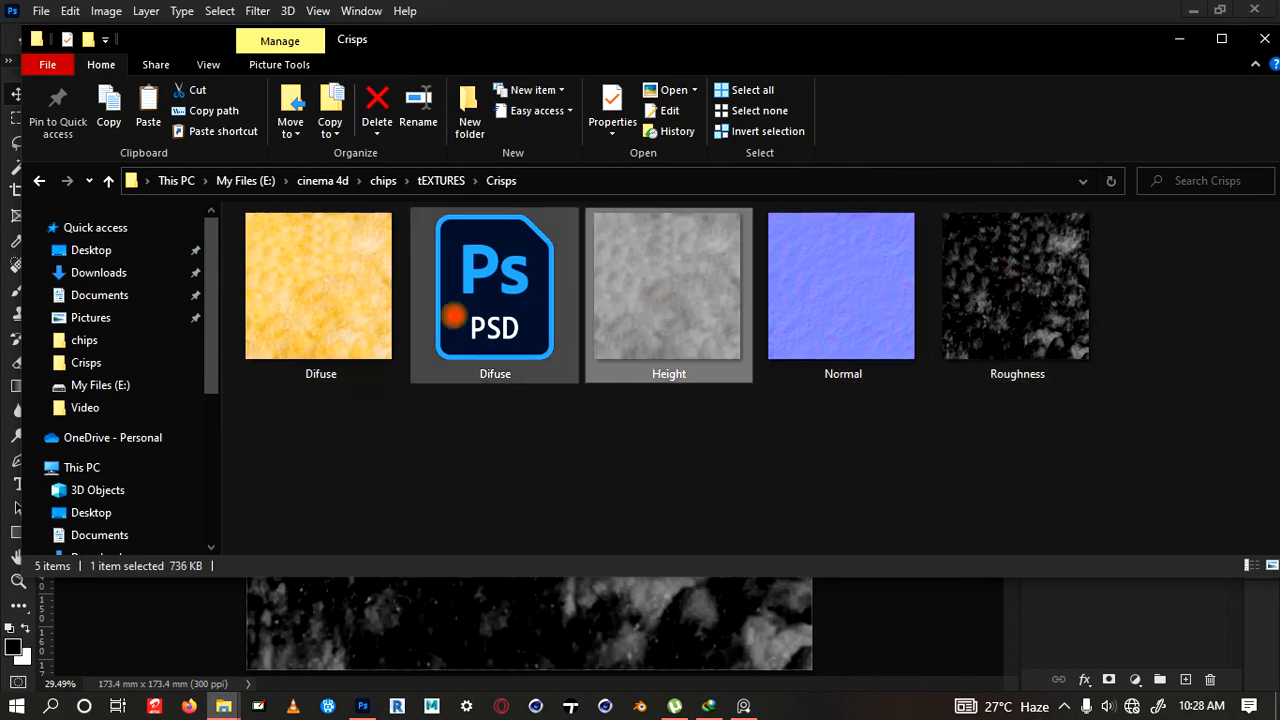
pyautogui.click(394, 288)
pyautogui.click(609, 278)
pyautogui.click(390, 300)
pyautogui.click(688, 303)
pyautogui.click(845, 300)
pyautogui.click(988, 295)
pyautogui.click(845, 297)
pyautogui.click(689, 286)
pyautogui.click(338, 286)
pyautogui.click(600, 325)
pyautogui.click(777, 309)
pyautogui.click(702, 307)
pyautogui.click(872, 297)
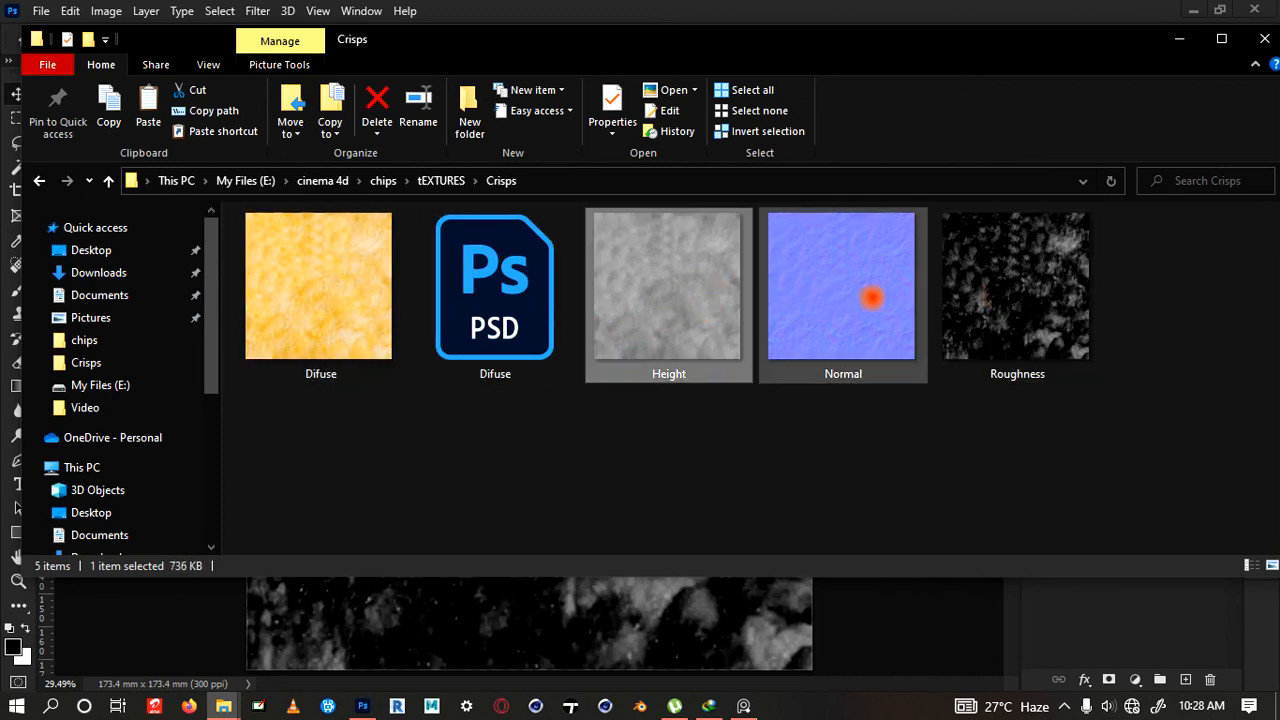
pyautogui.click(975, 322)
pyautogui.click(887, 311)
pyautogui.click(668, 312)
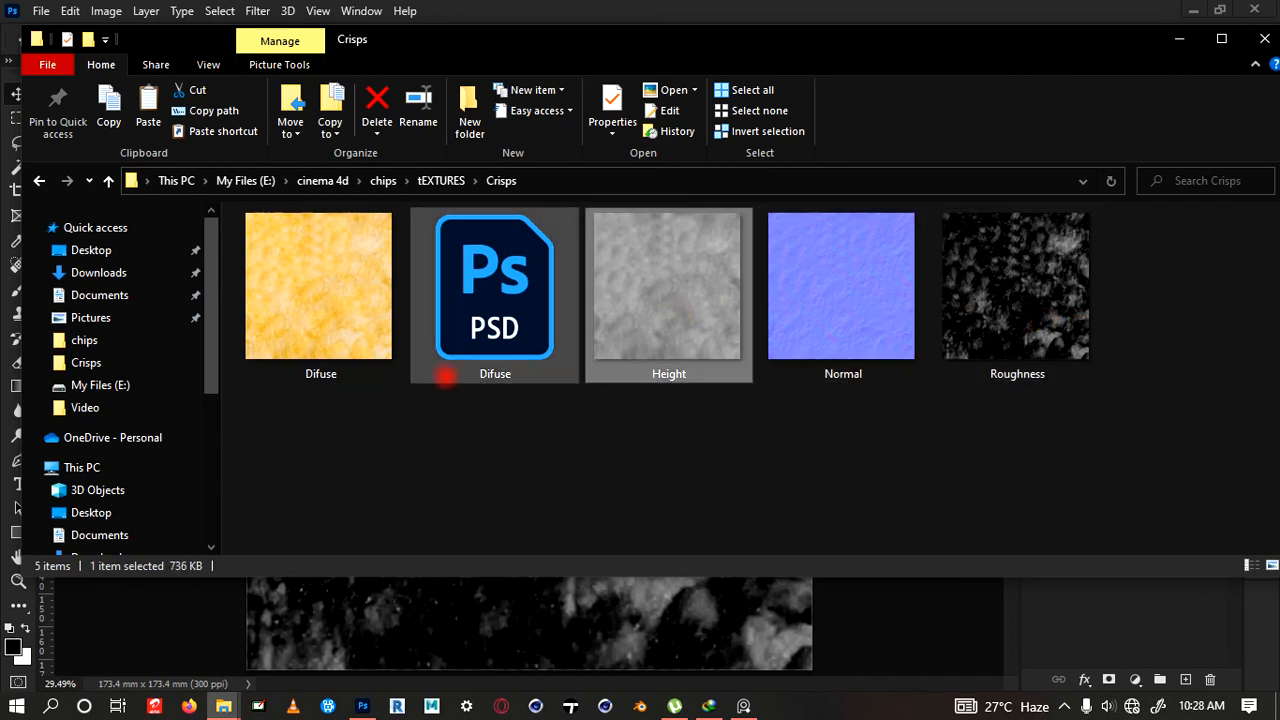
pyautogui.click(400, 378)
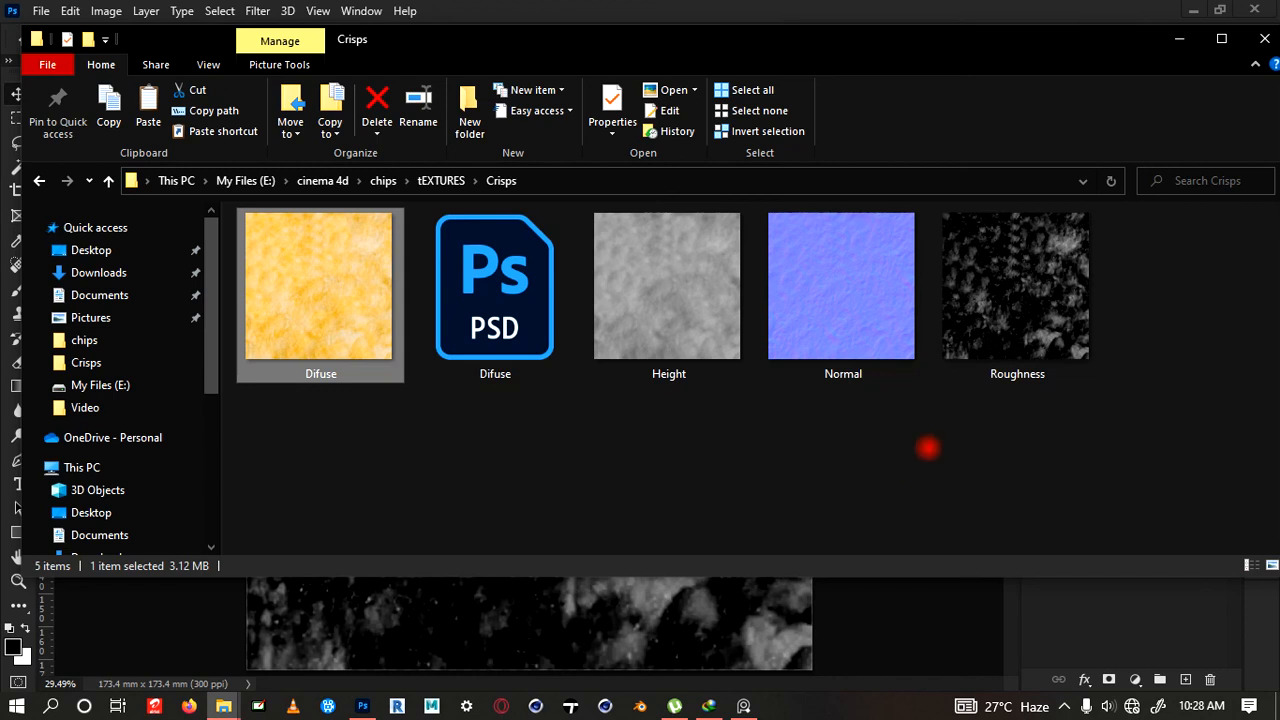
pyautogui.click(711, 315)
pyautogui.click(897, 310)
pyautogui.click(1062, 316)
pyautogui.click(625, 296)
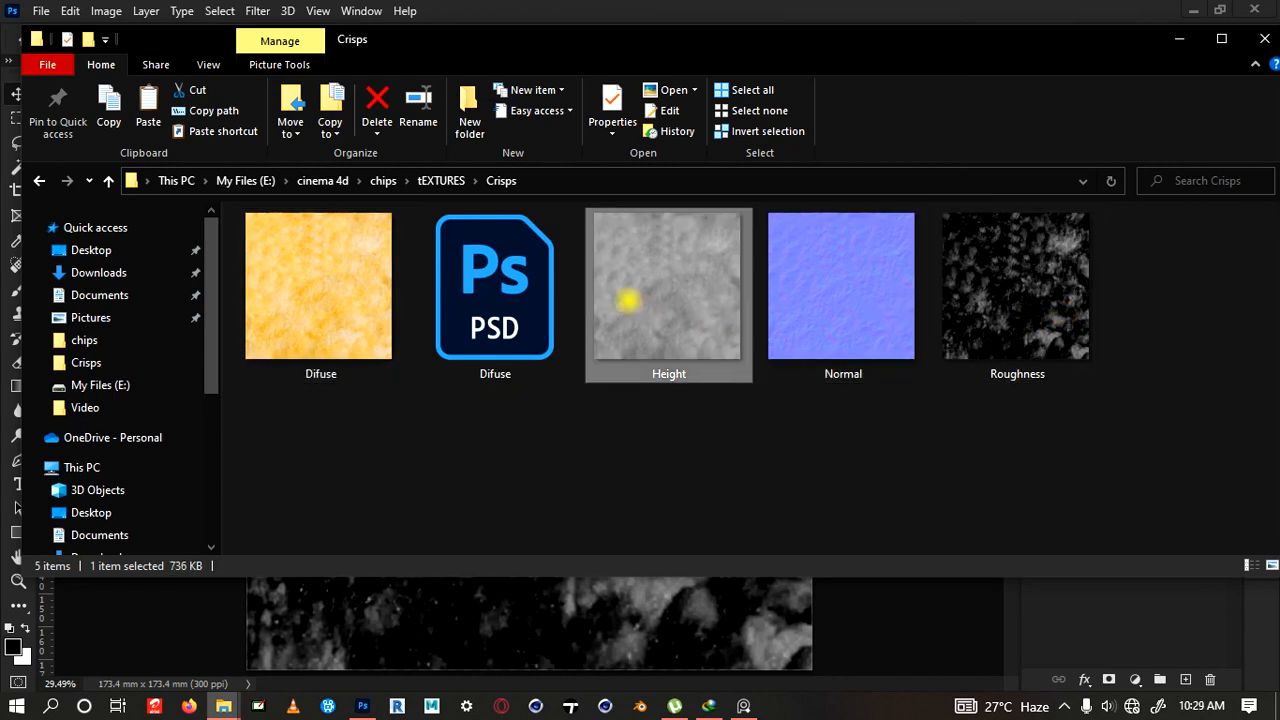
pyautogui.click(345, 298)
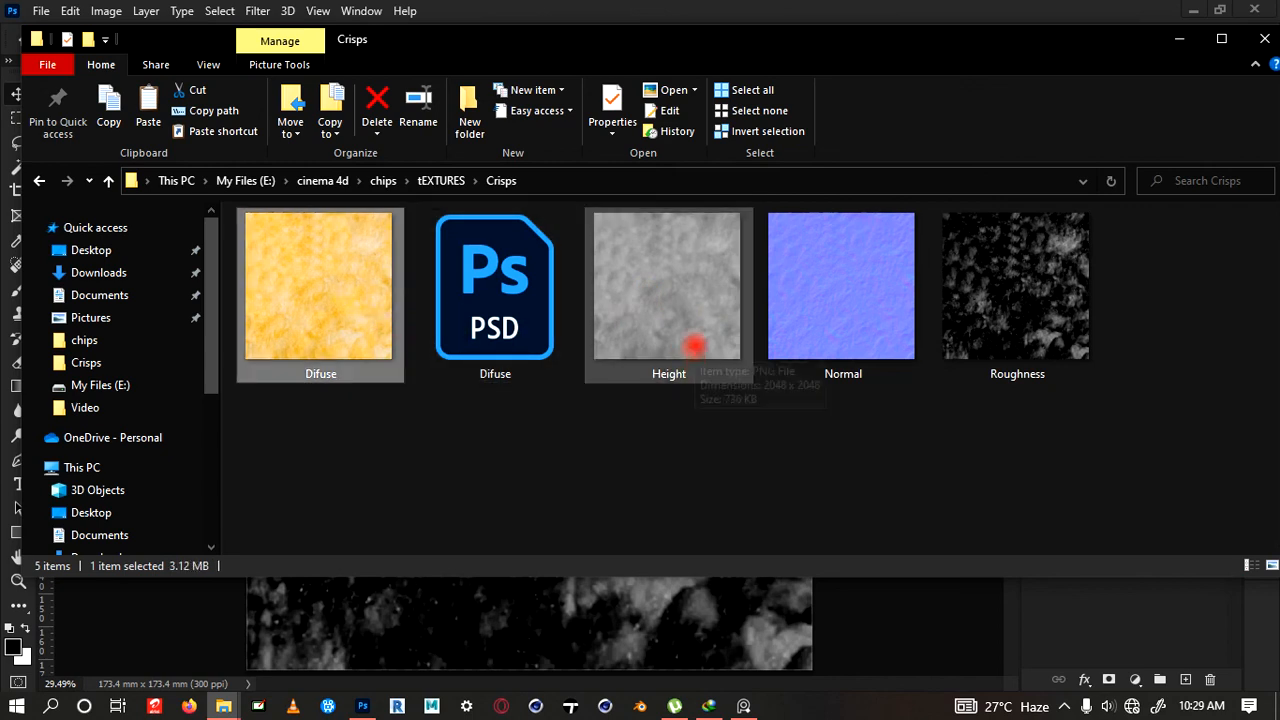
pyautogui.click(651, 335)
pyautogui.click(886, 320)
pyautogui.click(960, 318)
pyautogui.click(874, 322)
pyautogui.click(682, 326)
pyautogui.click(1005, 298)
pyautogui.click(871, 290)
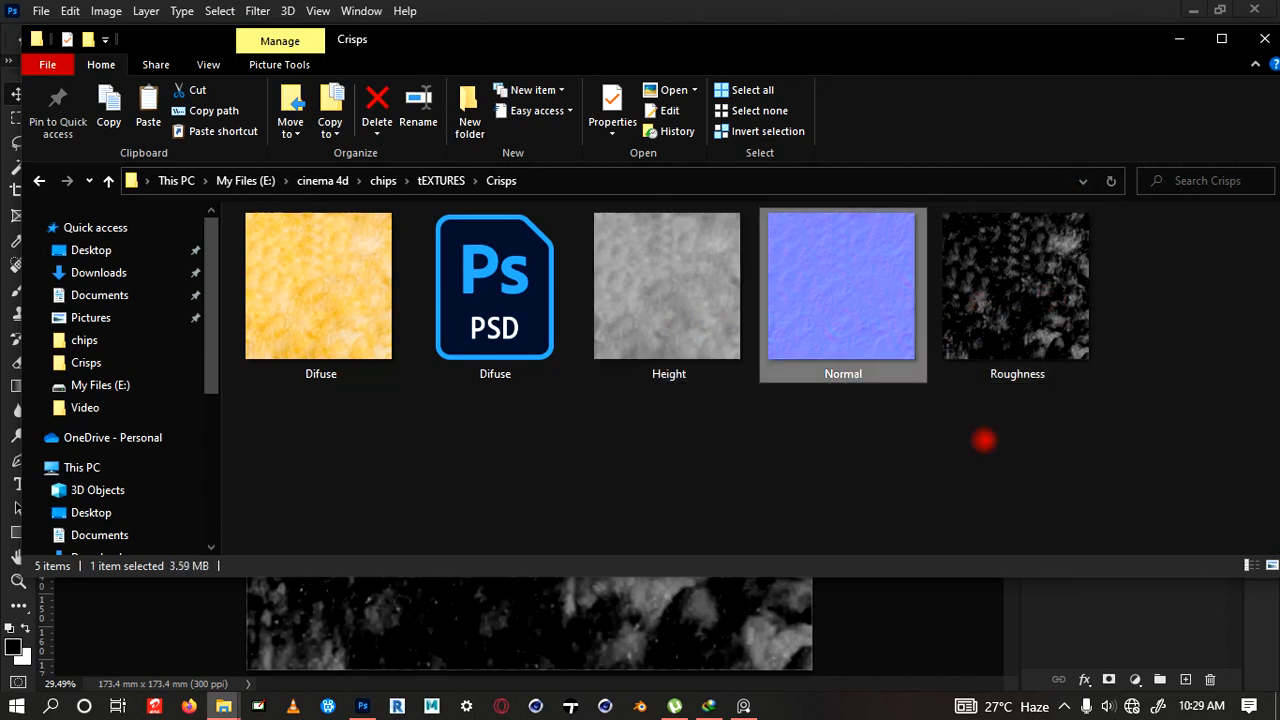